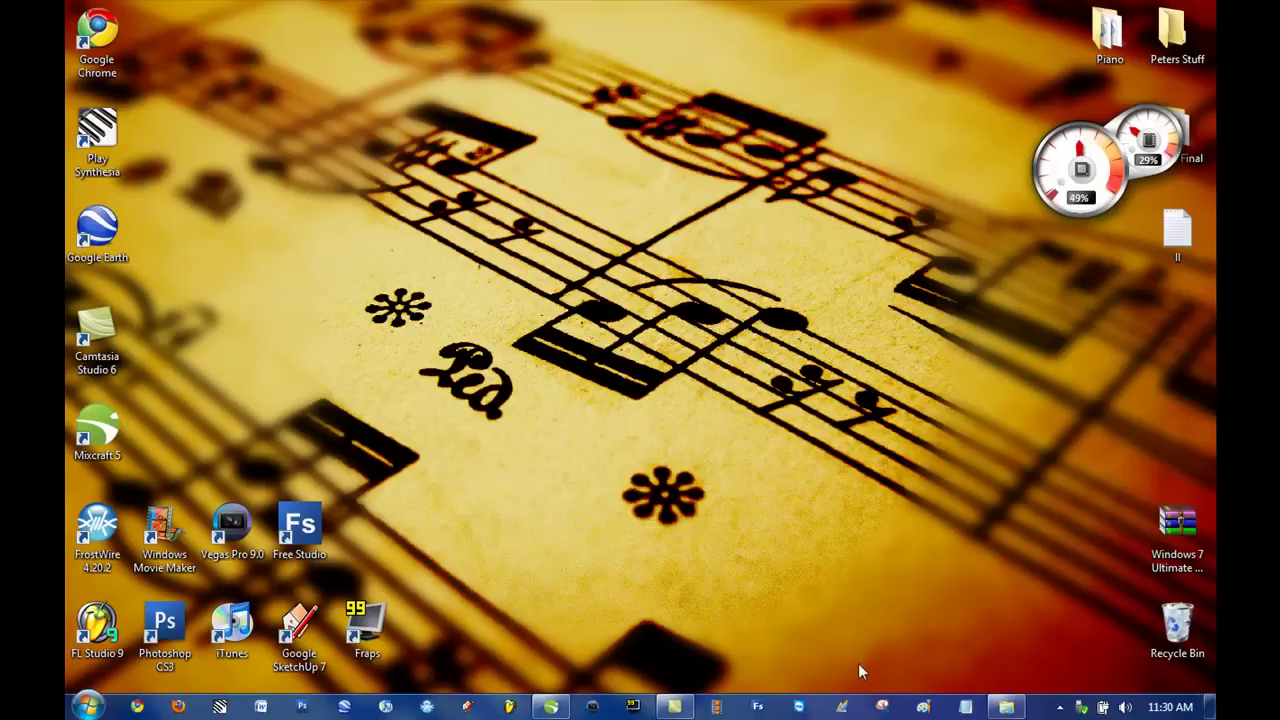
- Switch to Mixcraft and import the Resistance MIDI file from the open folder window into the project's instrument tracks
{"action": "left_click", "coordinate": [550, 708]}
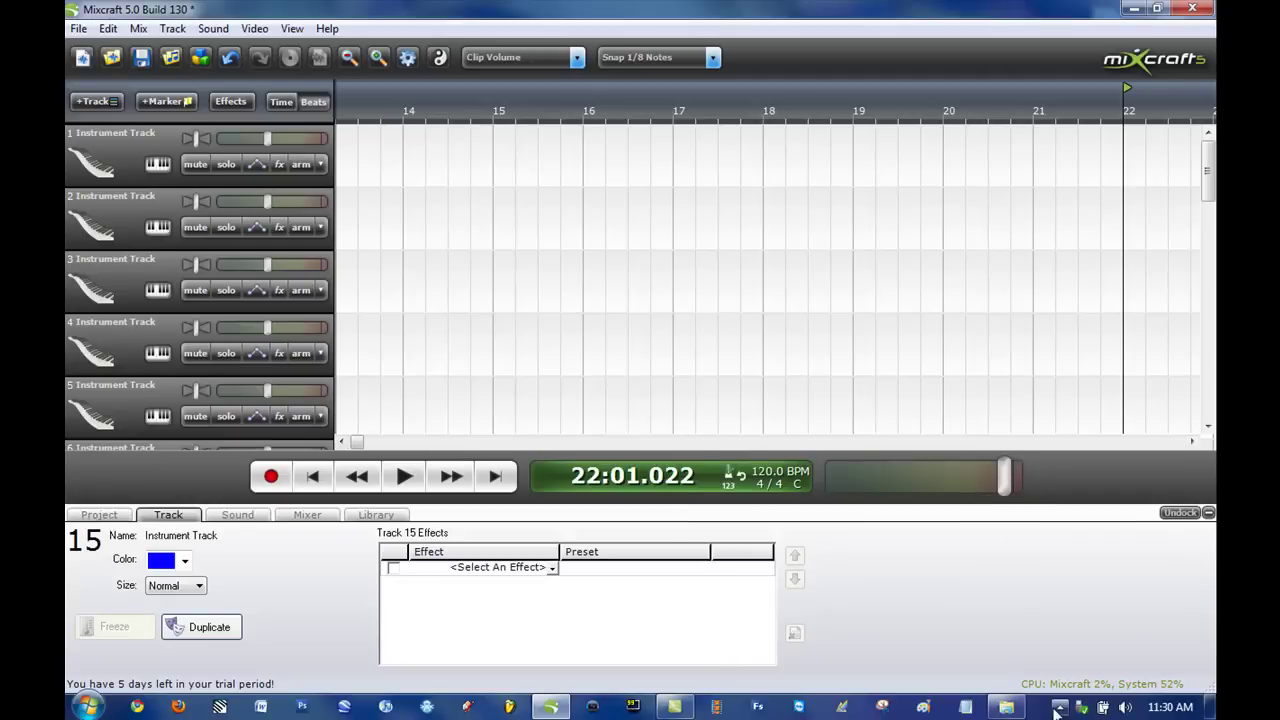
{"action": "left_click", "coordinate": [1059, 709]}
{"action": "left_click", "coordinate": [1059, 709]}
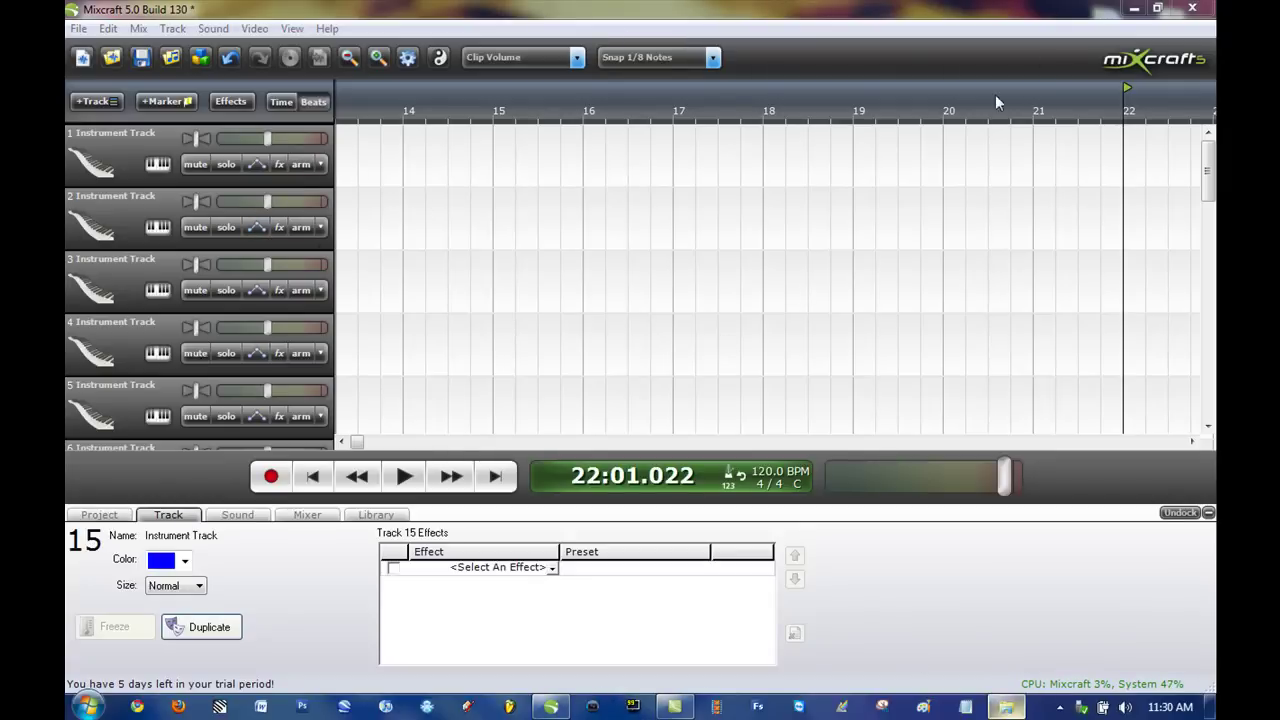
{"action": "key", "text": "super+Down"}
{"action": "left_click", "coordinate": [1007, 709]}
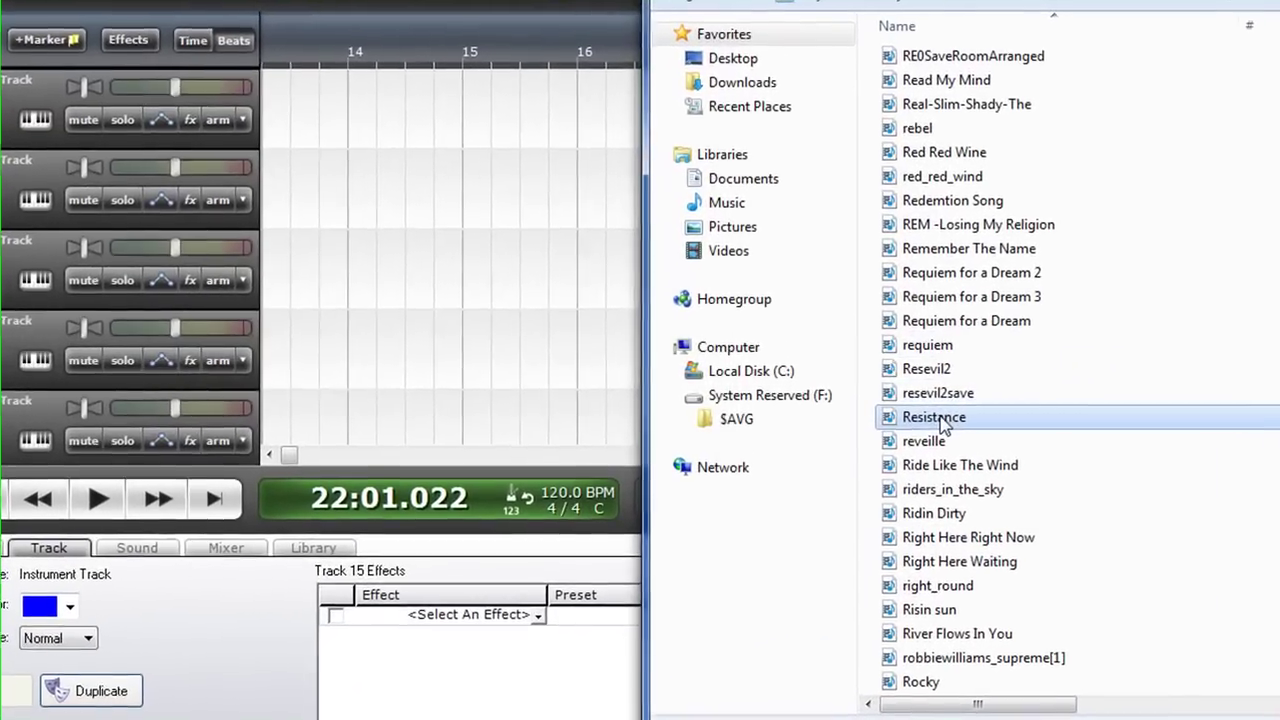
{"action": "left_click_drag", "start_coordinate": [940, 418], "coordinate": [340, 195]}
{"action": "left_click_drag", "start_coordinate": [265, 80], "coordinate": [263, 74]}
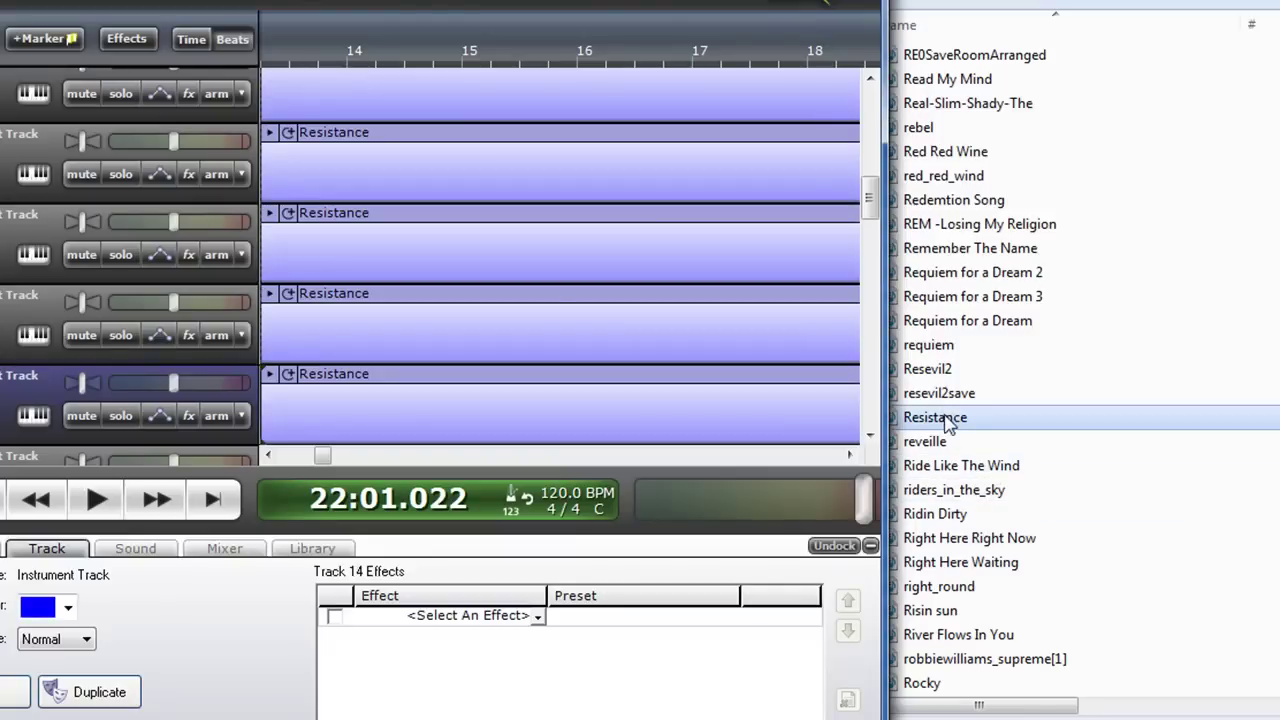
{"action": "left_click_drag", "start_coordinate": [868, 197], "coordinate": [866, 112]}
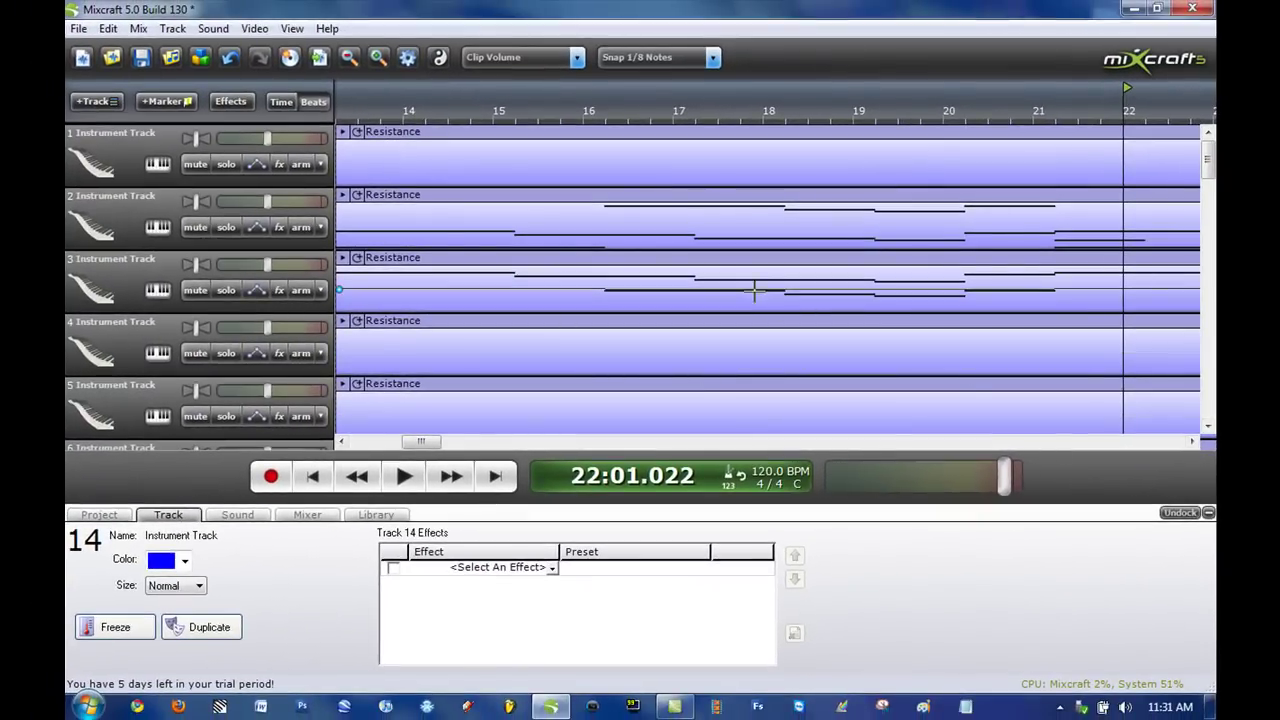
- Play the imported Resistance clips from bar 13 while examining their notes, and stop playback
{"action": "scroll", "coordinate": [617, 267], "scroll_direction": "down", "scroll_amount": 1}
{"action": "scroll", "coordinate": [840, 330], "scroll_direction": "up", "scroll_amount": 1}
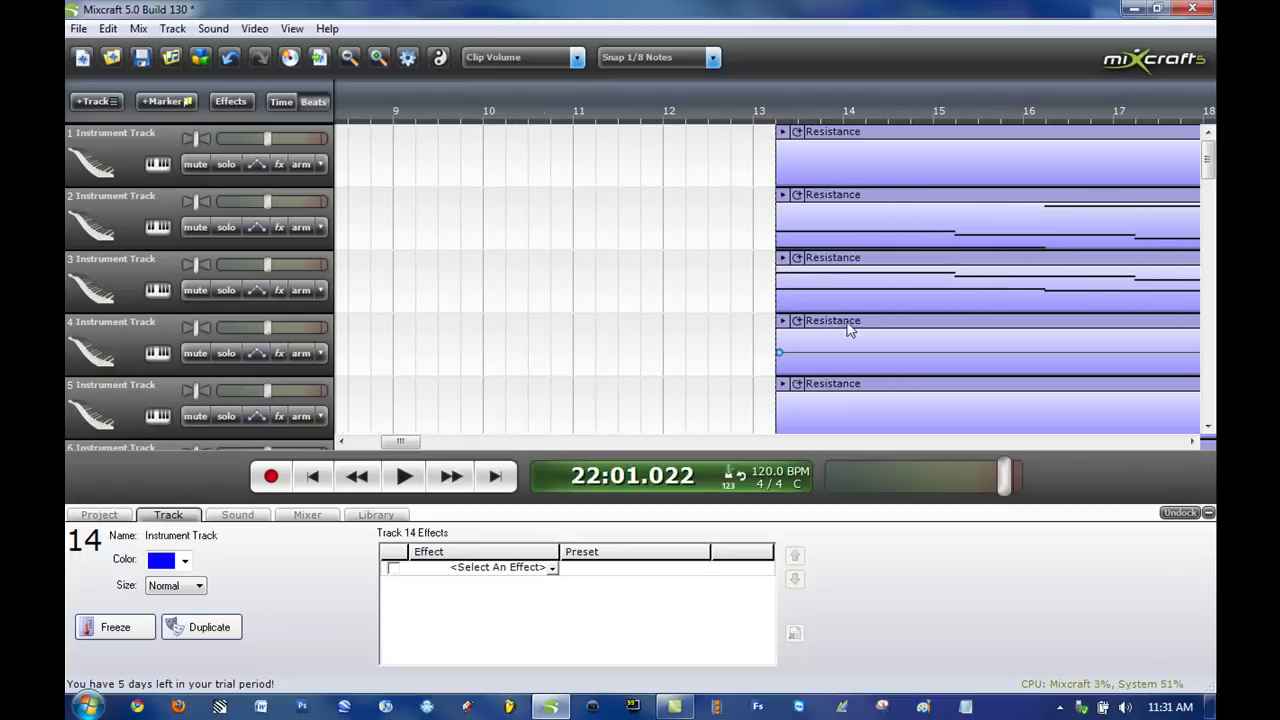
{"action": "mouse_move", "coordinate": [415, 440]}
{"action": "left_mouse_down"}
{"action": "mouse_move", "coordinate": [437, 447]}
{"action": "mouse_move", "coordinate": [425, 446]}
{"action": "left_mouse_up"}
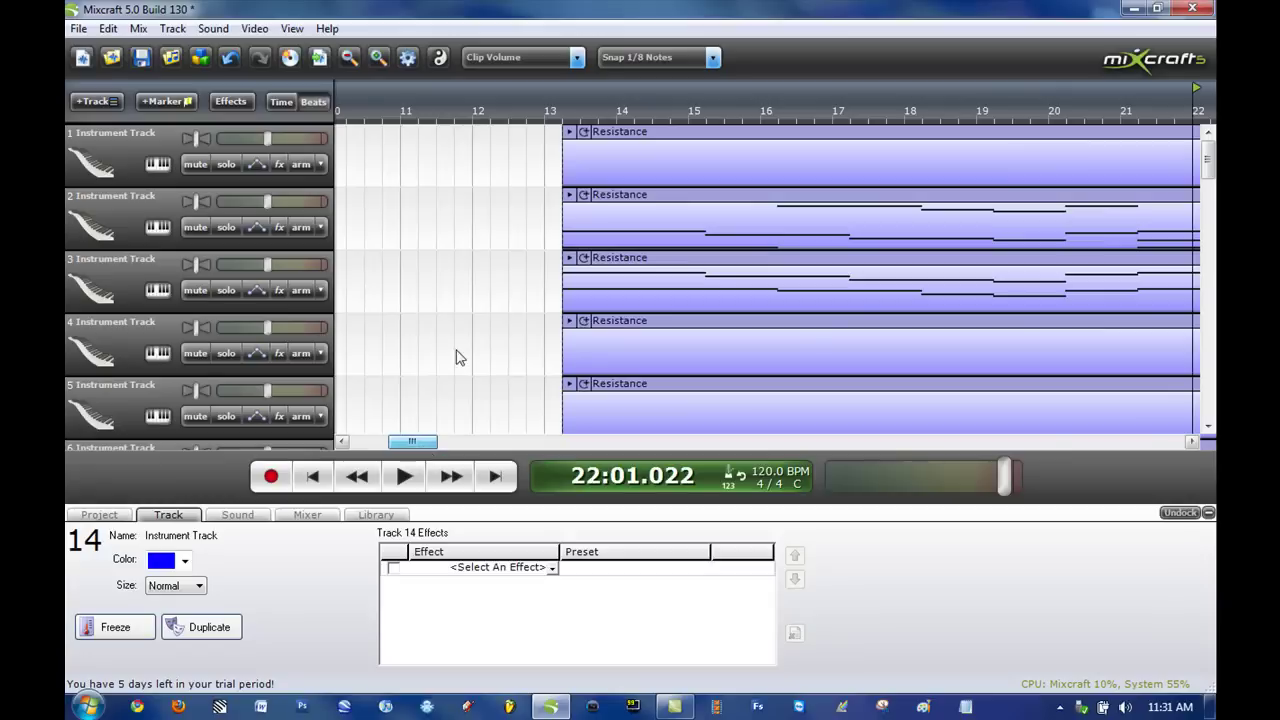
{"action": "left_click", "coordinate": [553, 106]}
{"action": "left_click", "coordinate": [404, 476]}
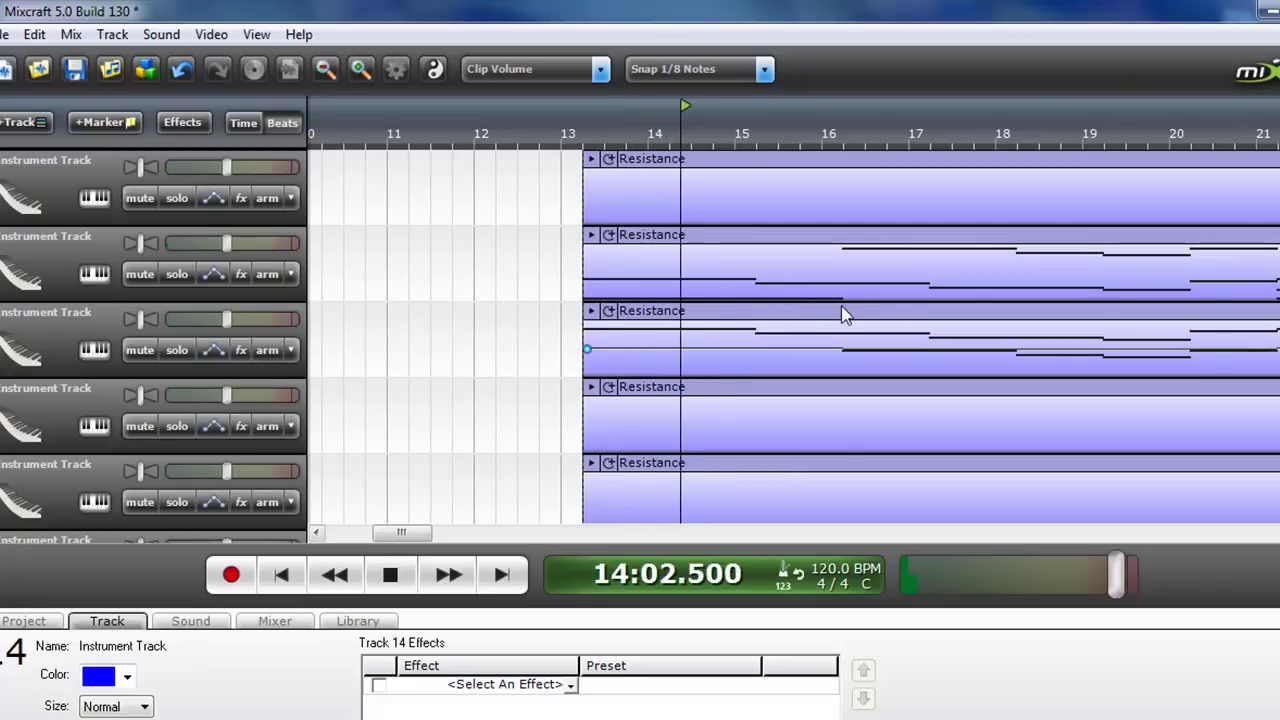
{"action": "scroll", "coordinate": [832, 312], "scroll_direction": "up", "scroll_amount": 1}
{"action": "scroll", "coordinate": [997, 331], "scroll_direction": "up", "scroll_amount": 3}
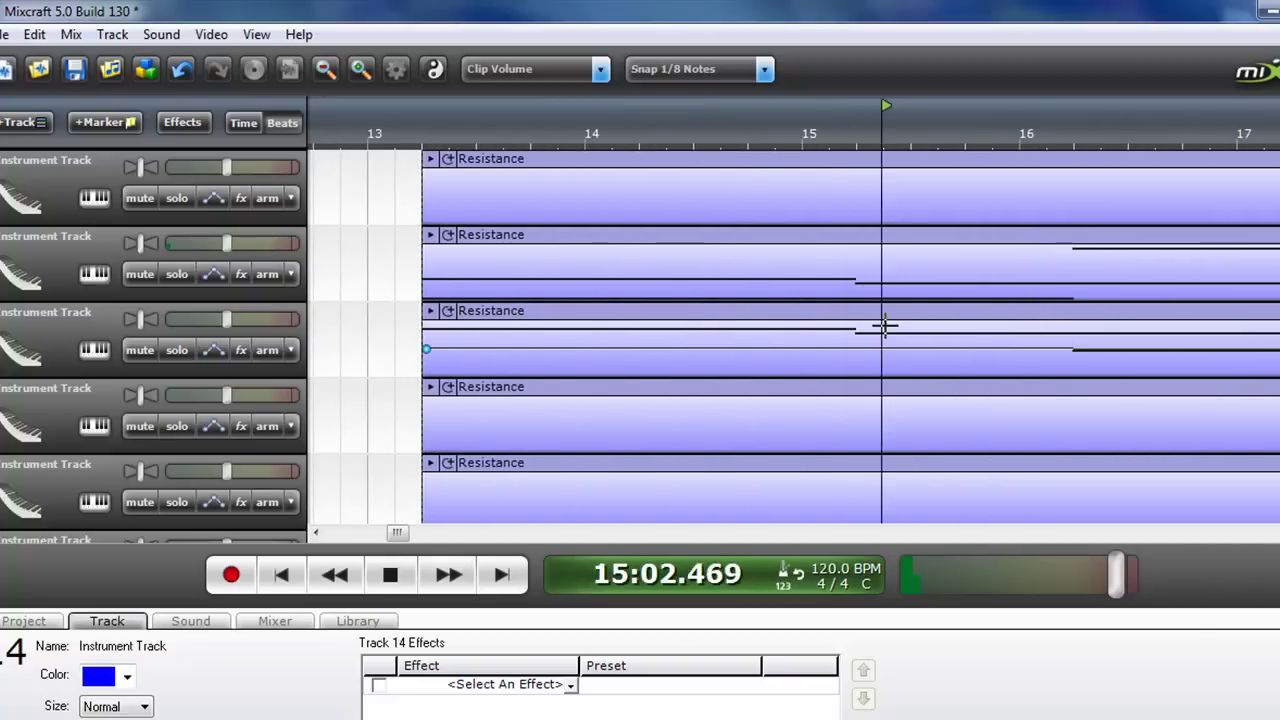
{"action": "scroll", "coordinate": [1061, 331], "scroll_direction": "up", "scroll_amount": 1}
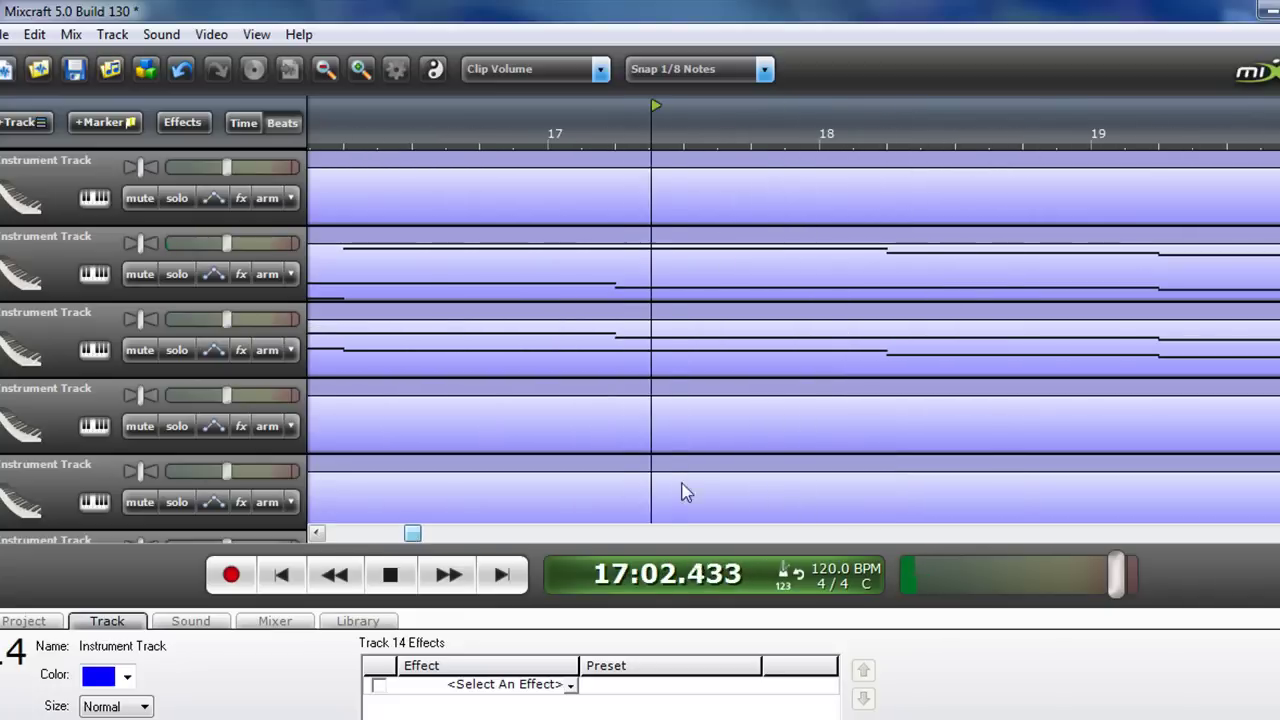
{"action": "scroll", "coordinate": [851, 405], "scroll_direction": "down", "scroll_amount": 4}
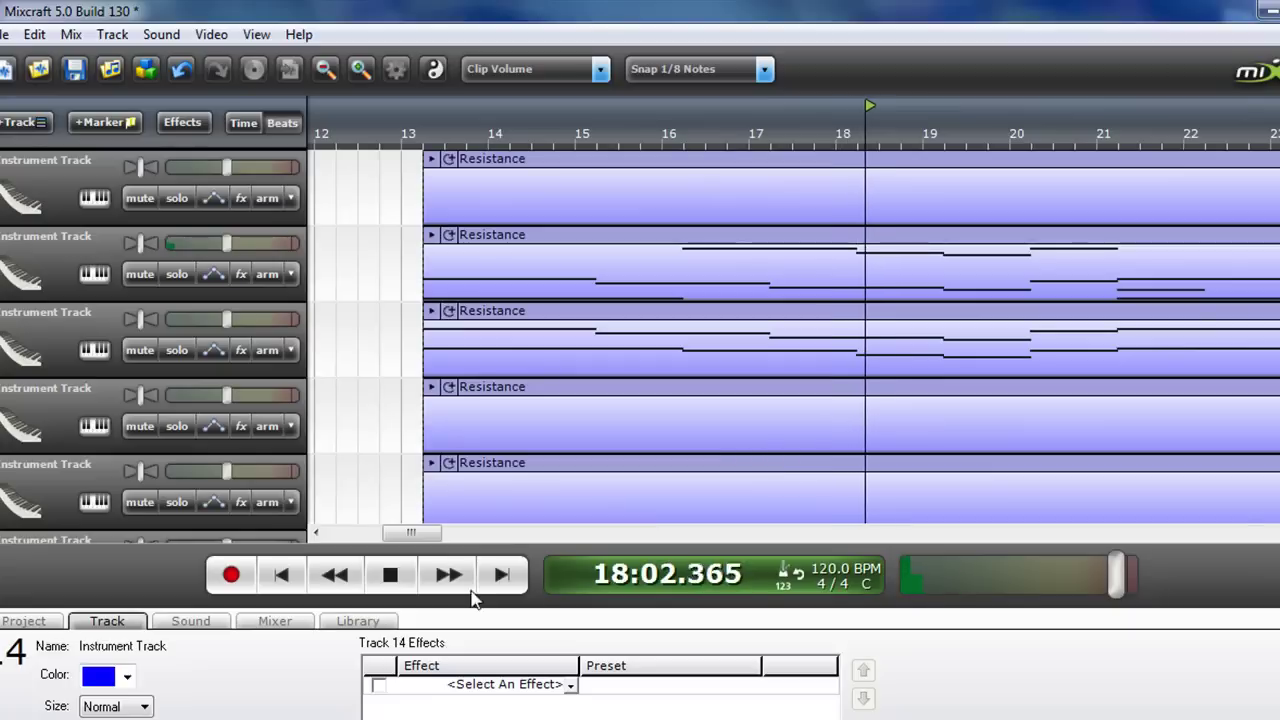
{"action": "left_click", "coordinate": [390, 575]}
- Set track 3's instrument to the Honky Tonk Piano preset from the Acoustic Piano category and close the instrument window
{"action": "scroll", "coordinate": [573, 327], "scroll_direction": "up", "scroll_amount": 1}
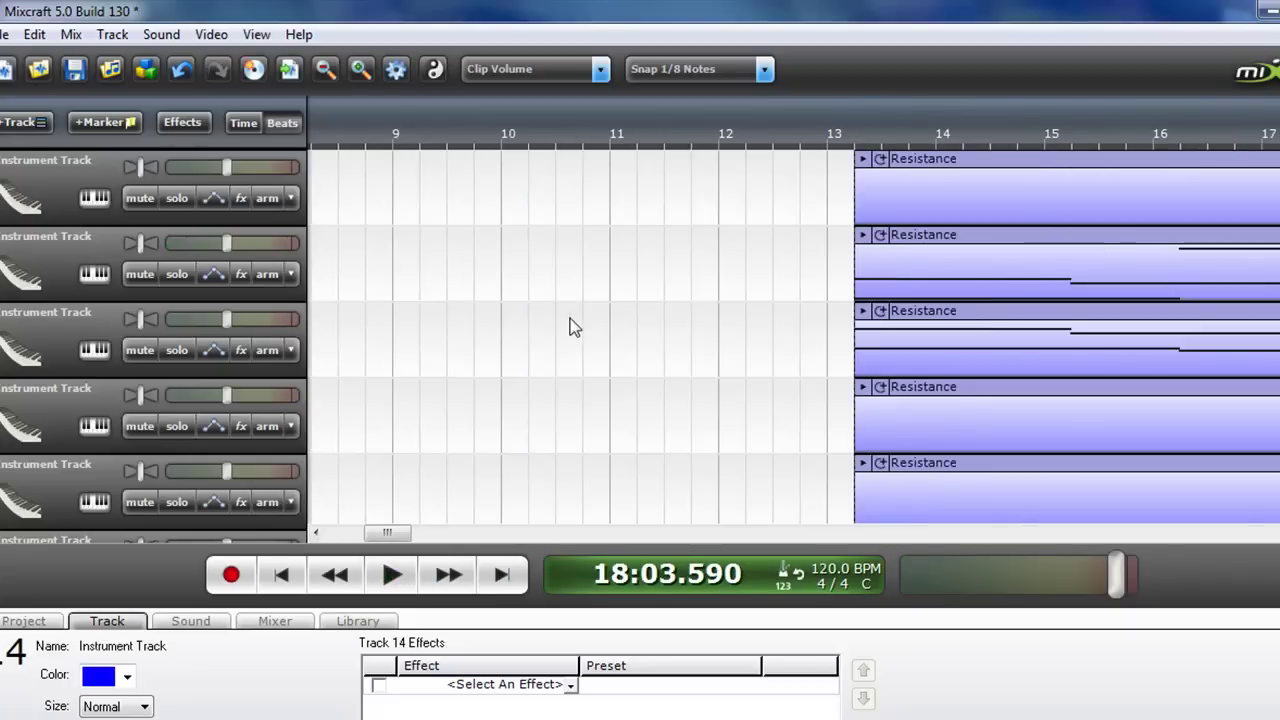
{"action": "scroll", "coordinate": [1020, 355], "scroll_direction": "up", "scroll_amount": 1}
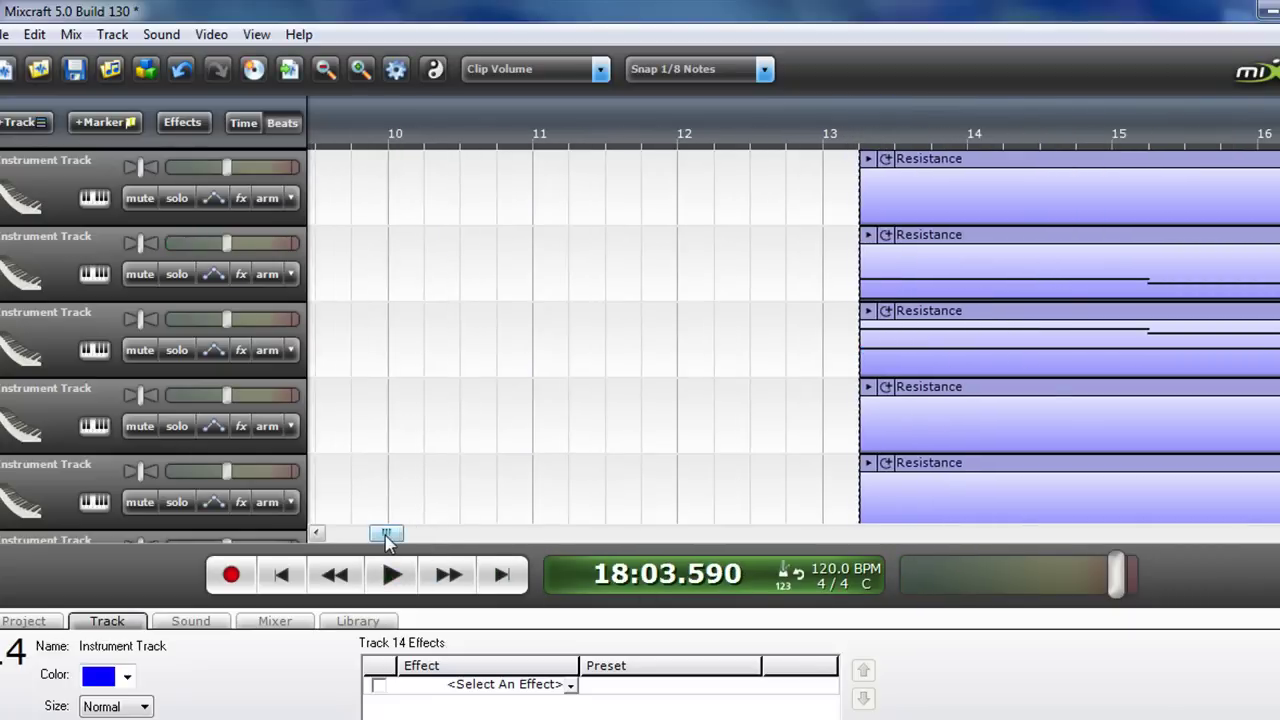
{"action": "left_click_drag", "start_coordinate": [387, 537], "coordinate": [403, 533]}
{"action": "left_click", "coordinate": [1040, 320]}
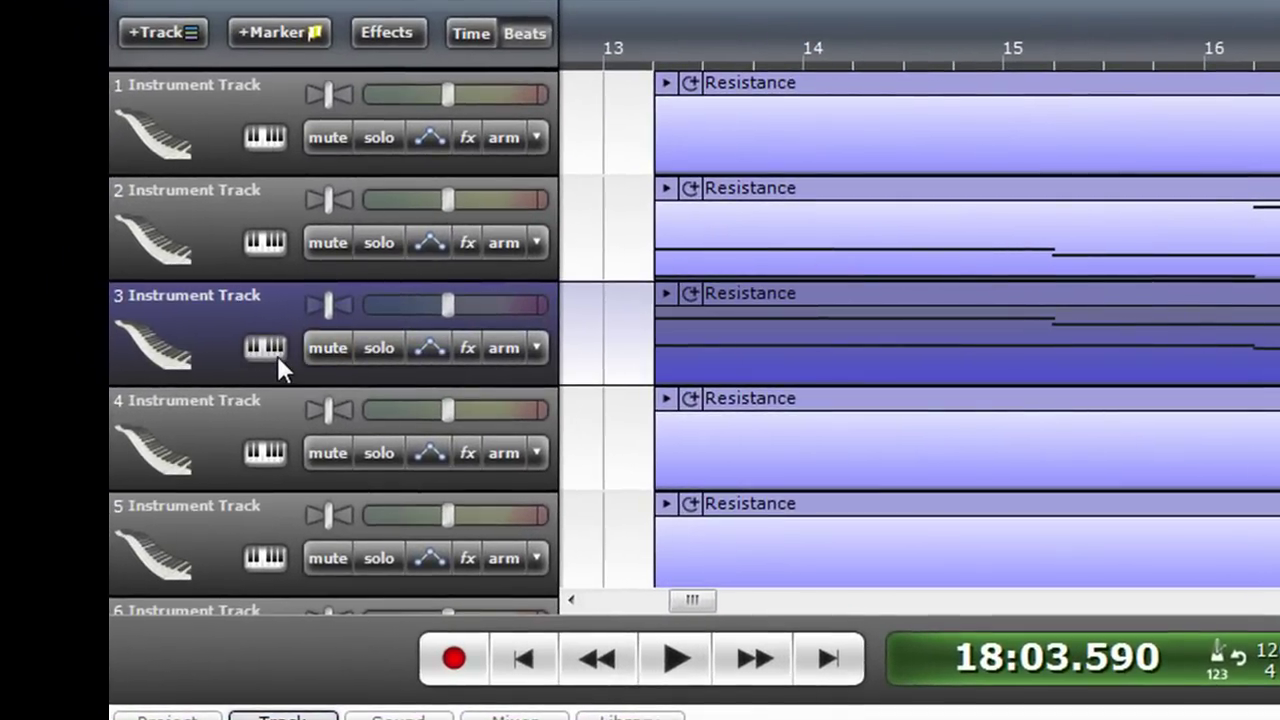
{"action": "left_click", "coordinate": [277, 355]}
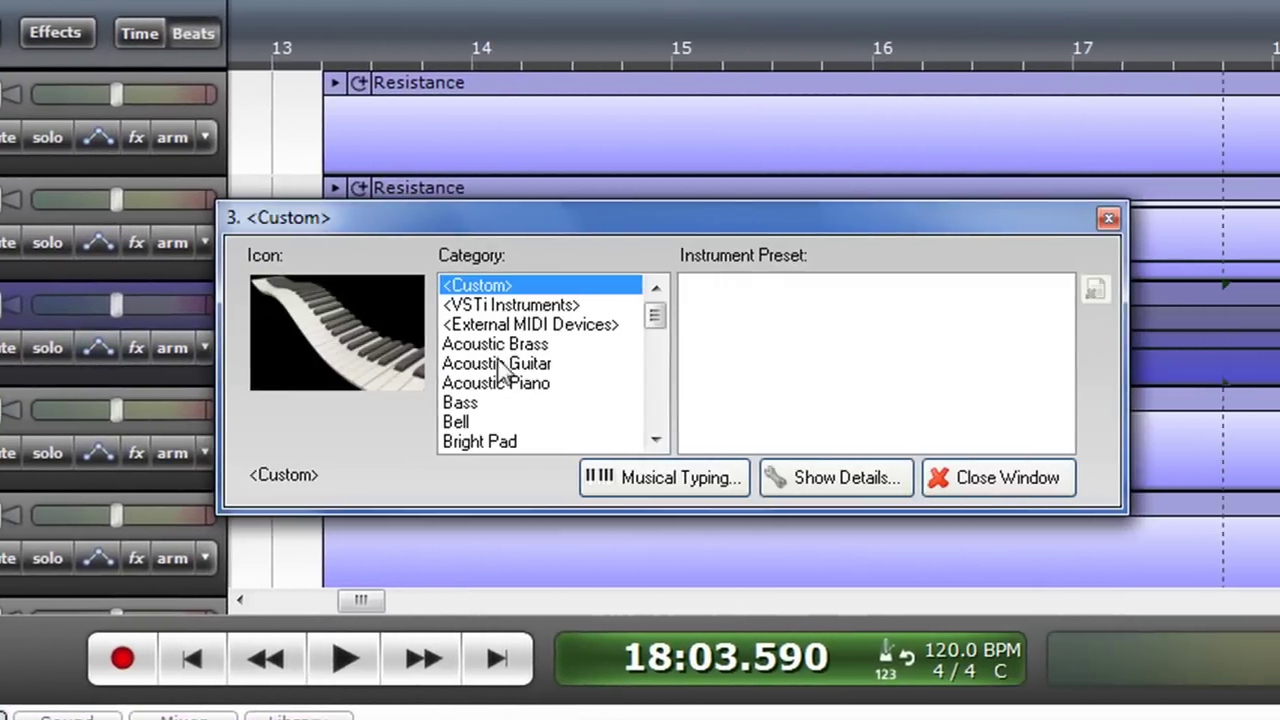
{"action": "mouse_move", "coordinate": [655, 318]}
{"action": "left_mouse_down"}
{"action": "mouse_move", "coordinate": [653, 402]}
{"action": "mouse_move", "coordinate": [661, 336]}
{"action": "left_mouse_up"}
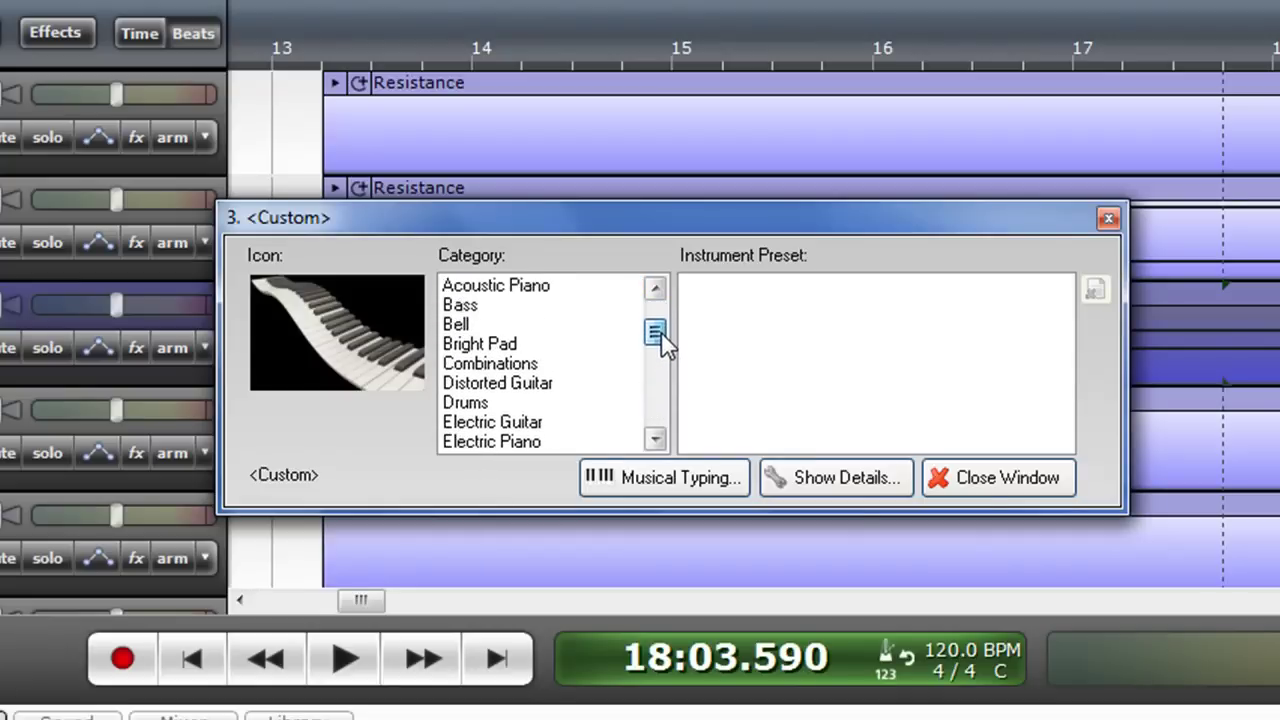
{"action": "left_click", "coordinate": [533, 289]}
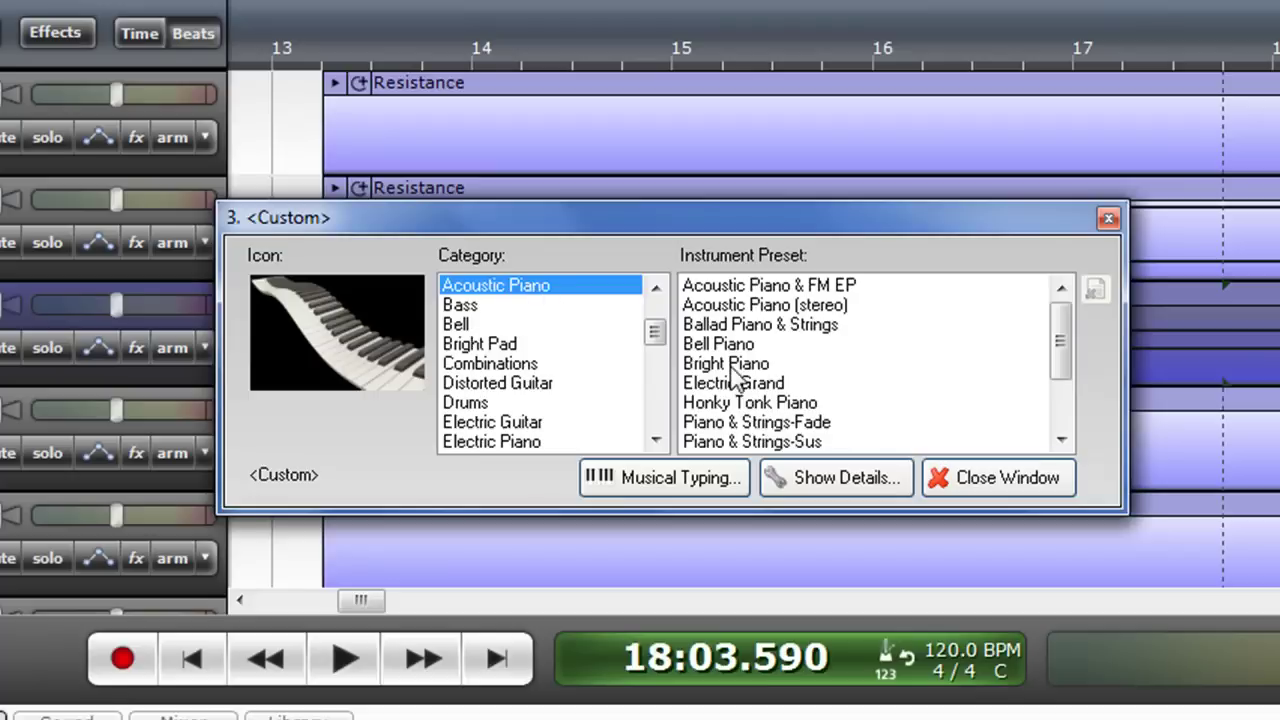
{"action": "scroll", "coordinate": [818, 392], "scroll_direction": "down", "scroll_amount": 3}
{"action": "left_click", "coordinate": [815, 402]}
{"action": "scroll", "coordinate": [815, 402], "scroll_direction": "down", "scroll_amount": 2}
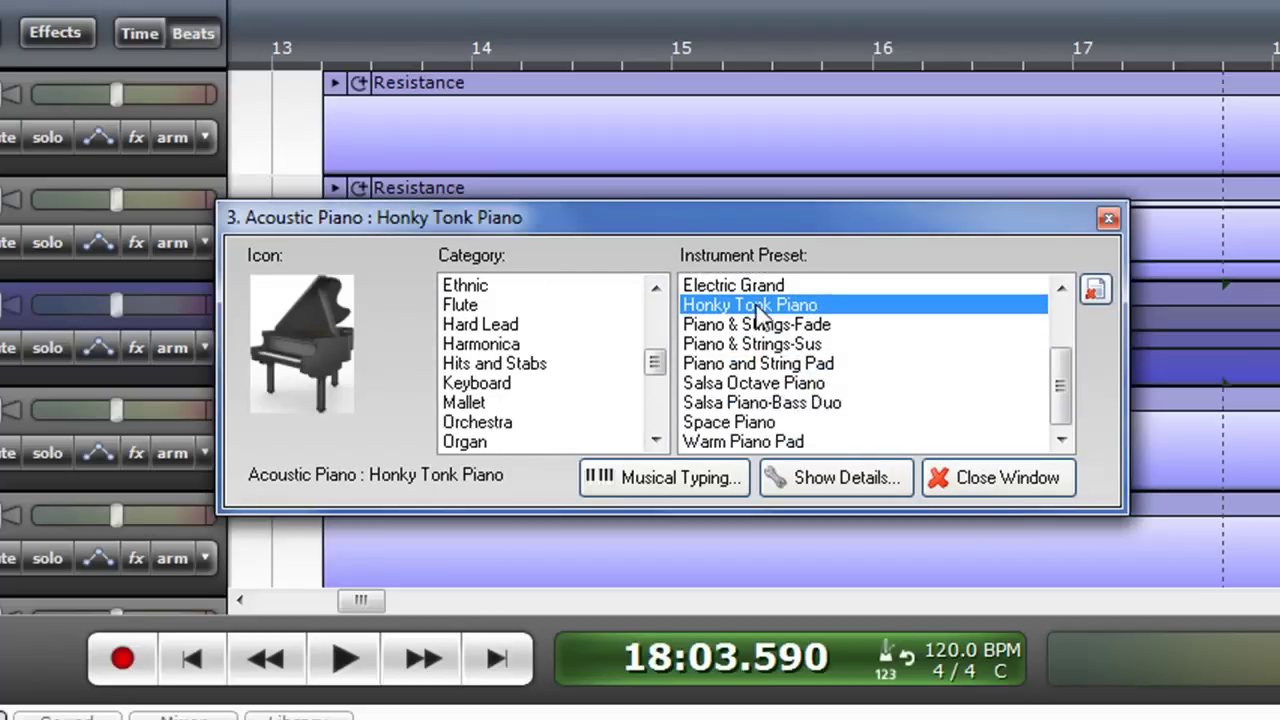
{"action": "left_click", "coordinate": [1008, 476]}
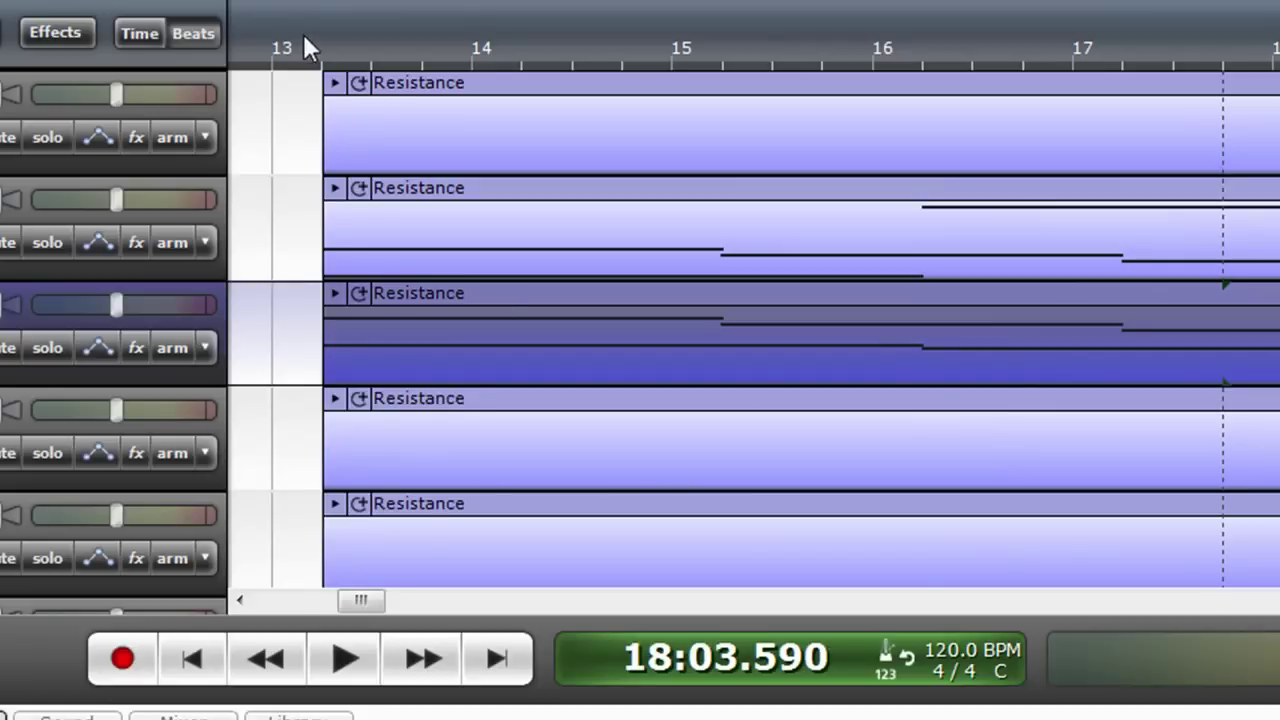
- Play the arrangement from bar 13 to hear the new piano sound on track 3, and stop playback
{"action": "left_click", "coordinate": [306, 43]}
{"action": "left_click", "coordinate": [343, 670]}
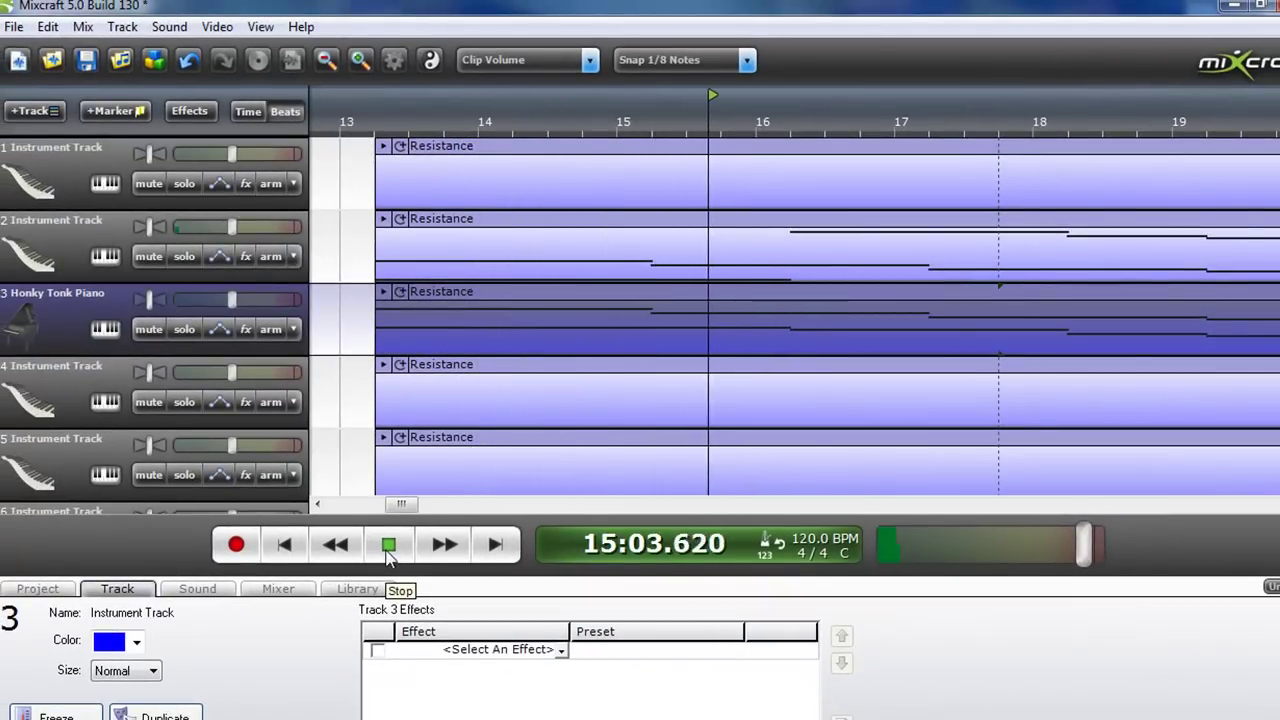
{"action": "left_click", "coordinate": [388, 548]}
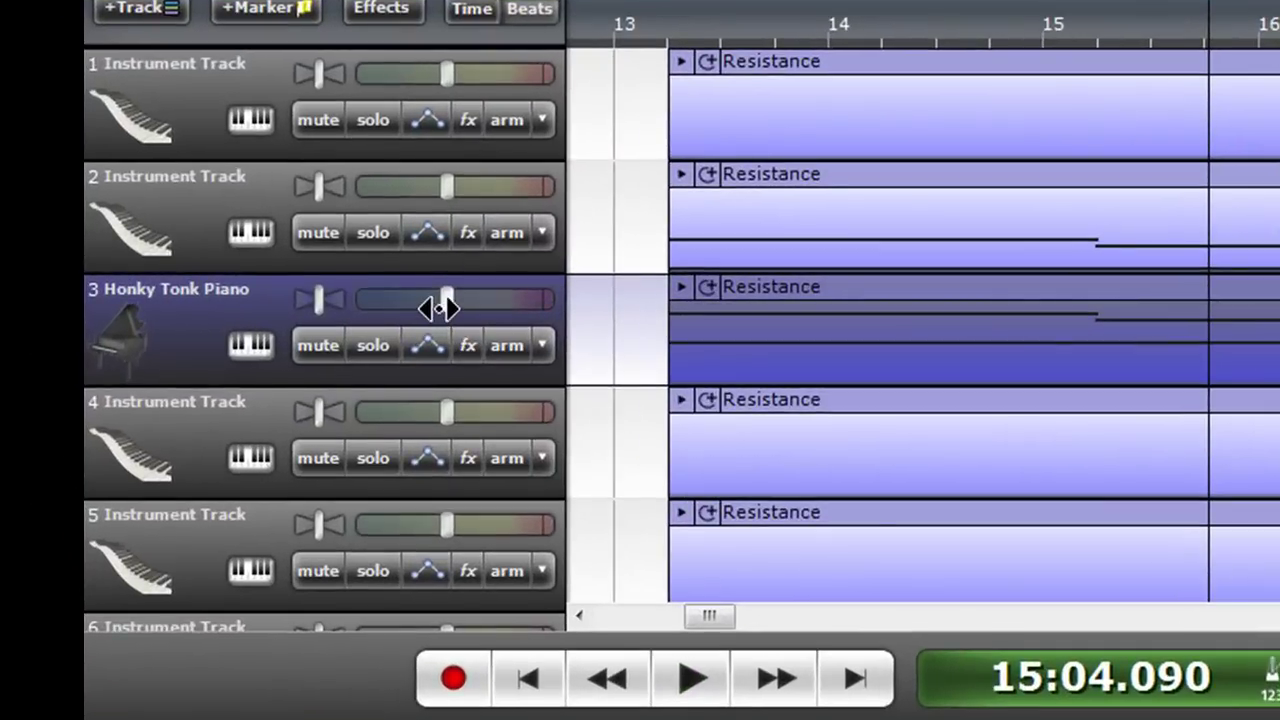
- Nudge the volume slider of the Honky Tonk Piano track slightly up and listen to the continued playback
{"action": "mouse_move", "coordinate": [440, 299]}
{"action": "left_mouse_down"}
{"action": "mouse_move", "coordinate": [505, 299]}
{"action": "mouse_move", "coordinate": [380, 304]}
{"action": "mouse_move", "coordinate": [448, 306]}
{"action": "left_mouse_up"}
{"action": "left_click", "coordinate": [692, 678]}
{"action": "left_click", "coordinate": [693, 680]}
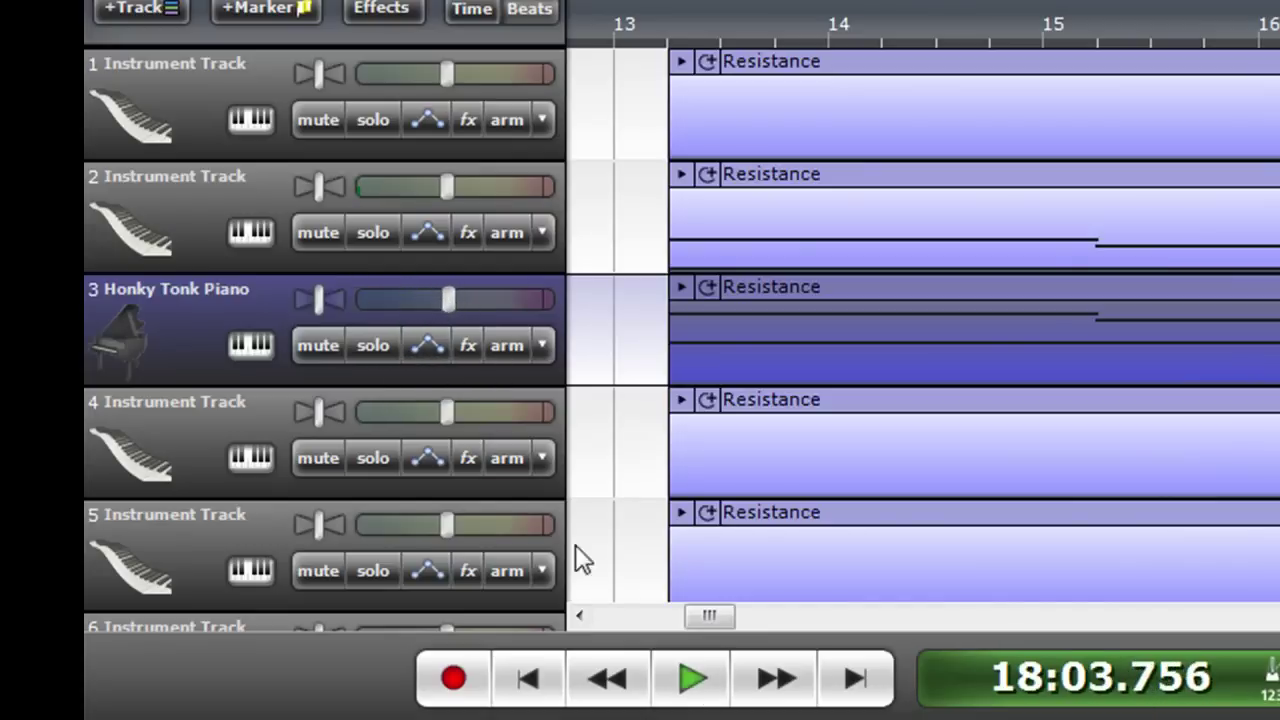
- Solo the Honky Tonk Piano track and play it from just before the start of its clip, stopping after a few bars
{"action": "left_click", "coordinate": [373, 340]}
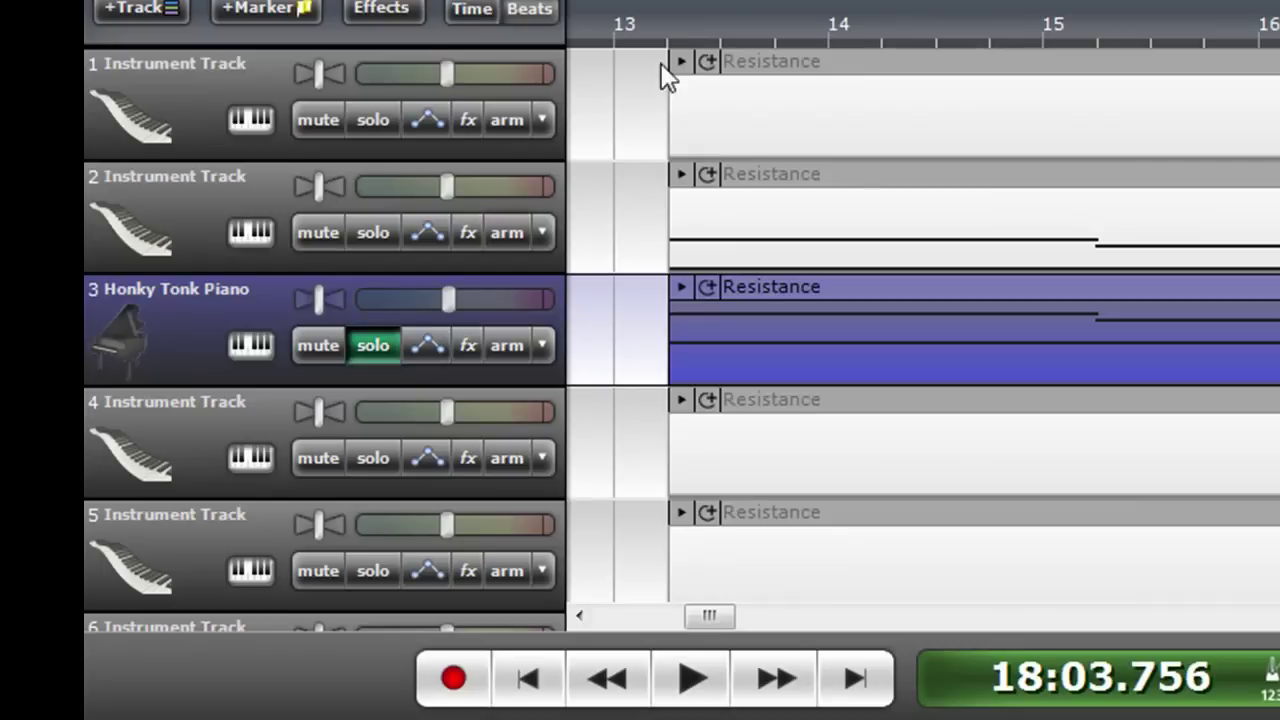
{"action": "left_click", "coordinate": [660, 3]}
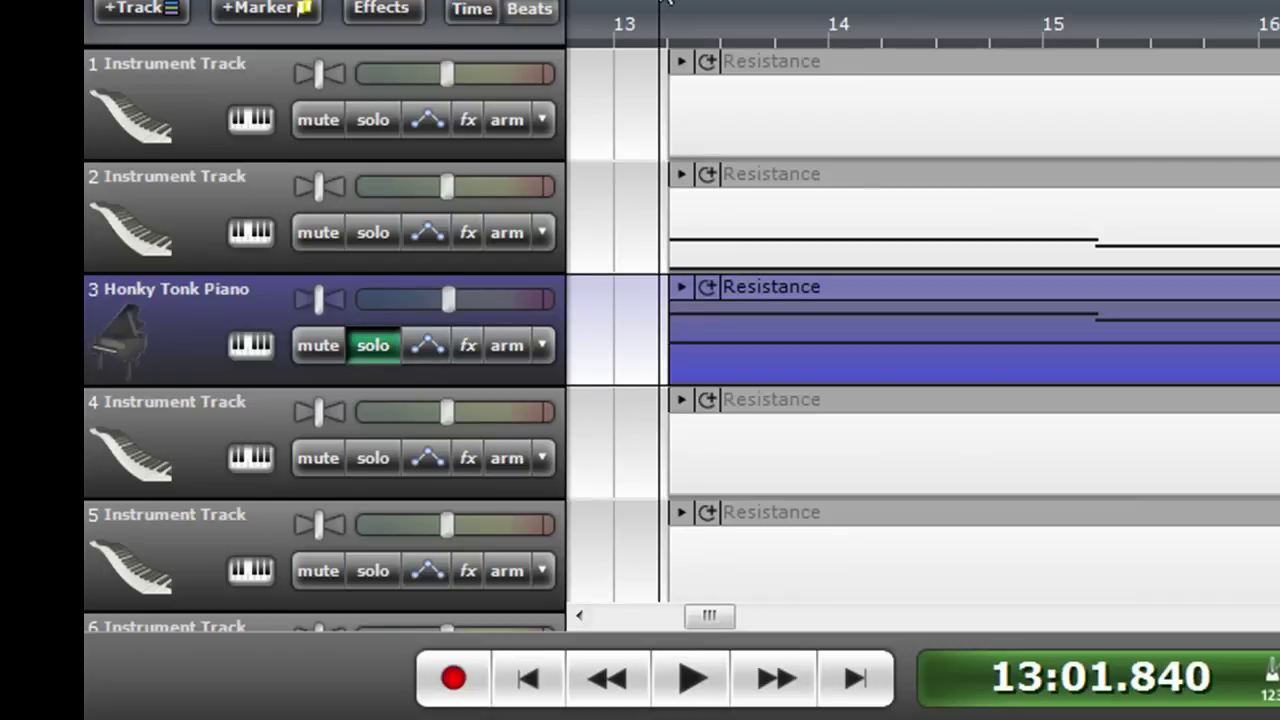
{"action": "left_click", "coordinate": [706, 677]}
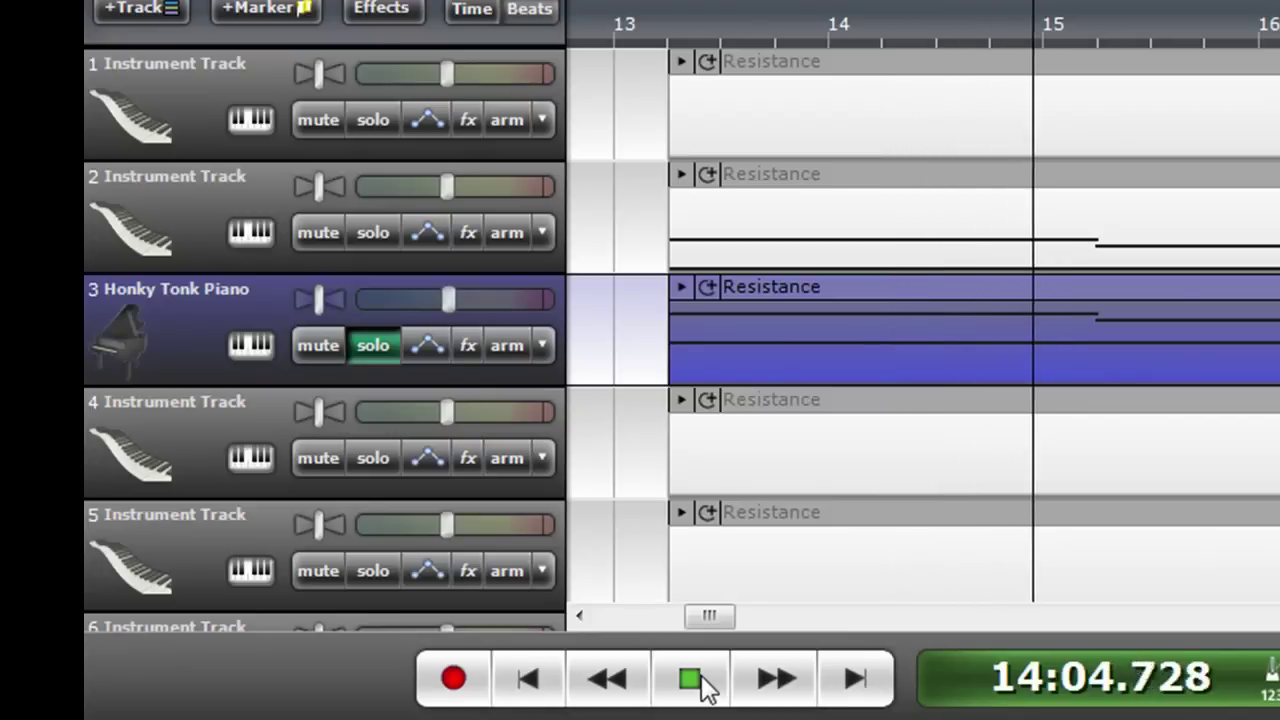
{"action": "left_click", "coordinate": [698, 684]}
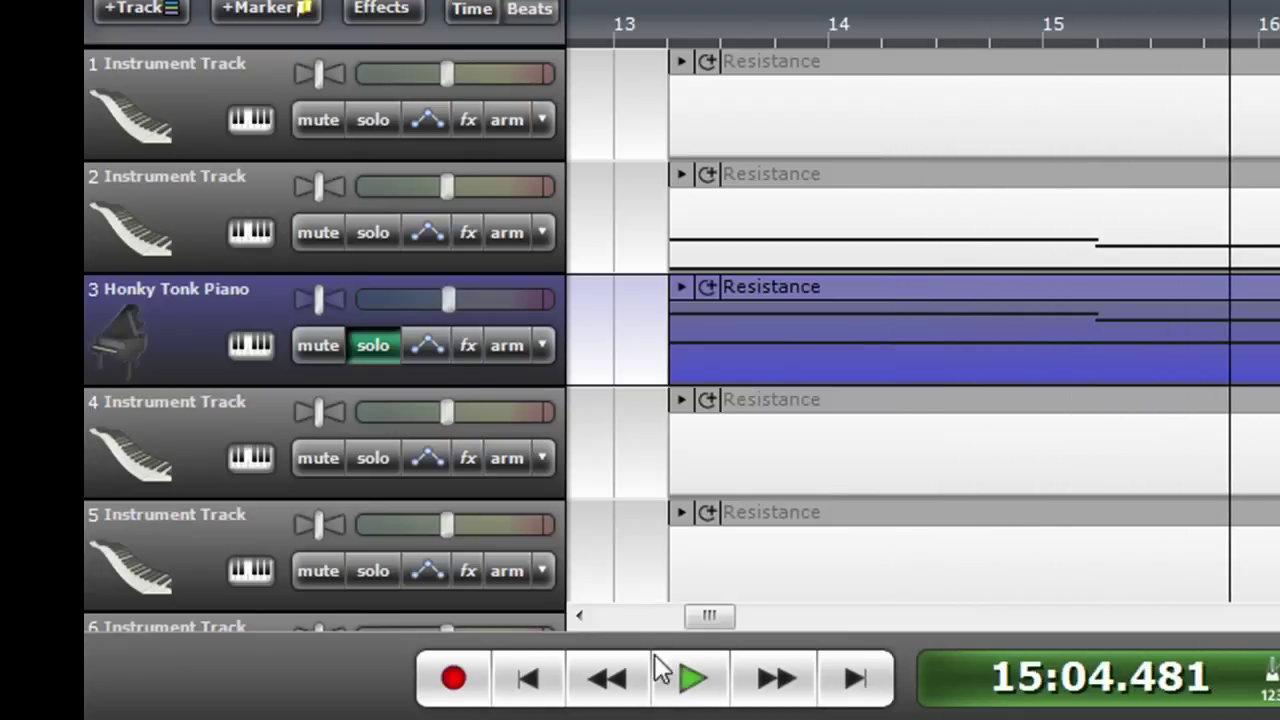
- View the automation parameters available for track 3, close its automation lane and turn off the track's solo
{"action": "left_click", "coordinate": [426, 347]}
{"action": "left_click", "coordinate": [422, 421]}
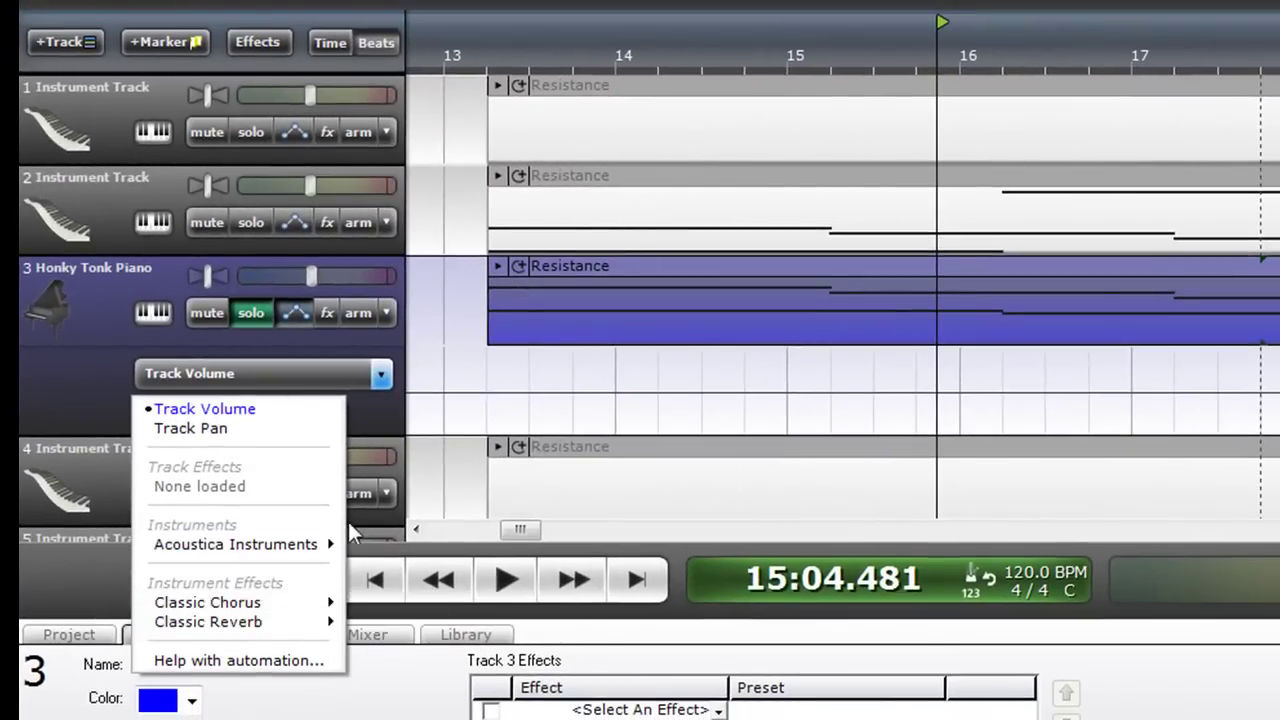
{"action": "key", "text": "Escape"}
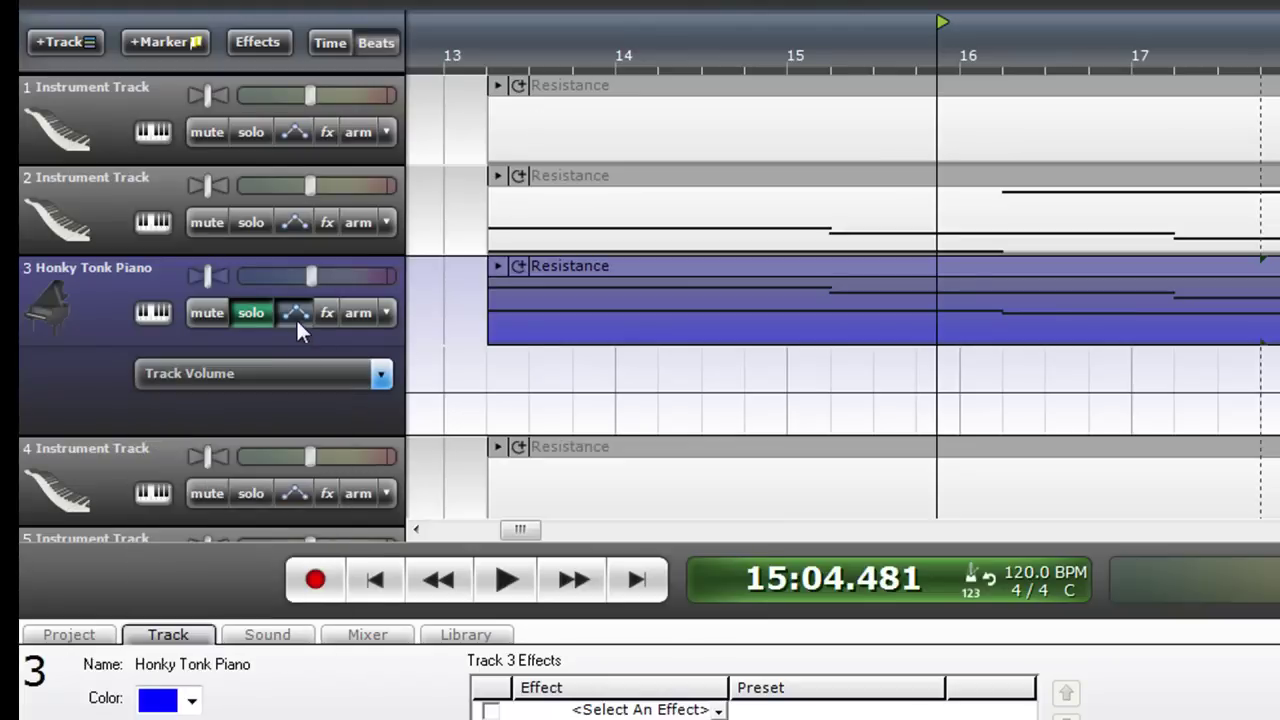
{"action": "left_click", "coordinate": [262, 311]}
{"action": "left_click", "coordinate": [295, 313]}
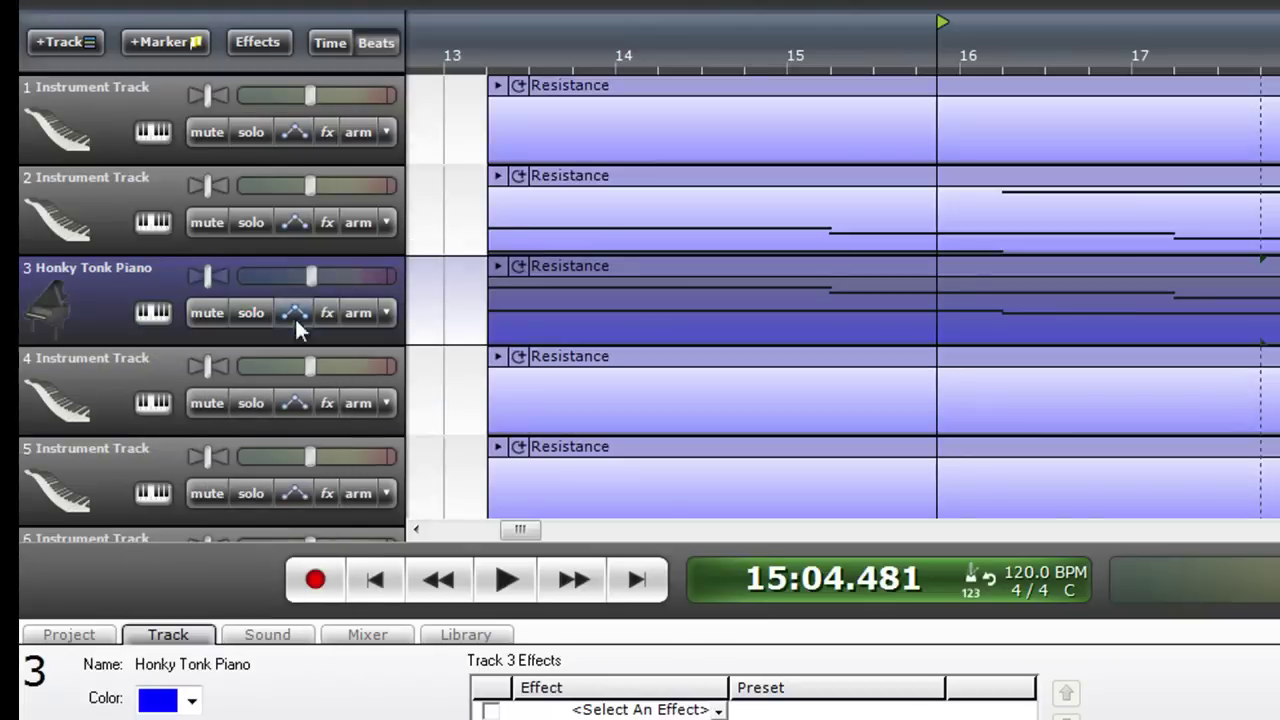
- Play all tracks together, jump ahead to about bar 26 and examine the notes on tracks 4 and 5 around bar 28
{"action": "left_click", "coordinate": [518, 588]}
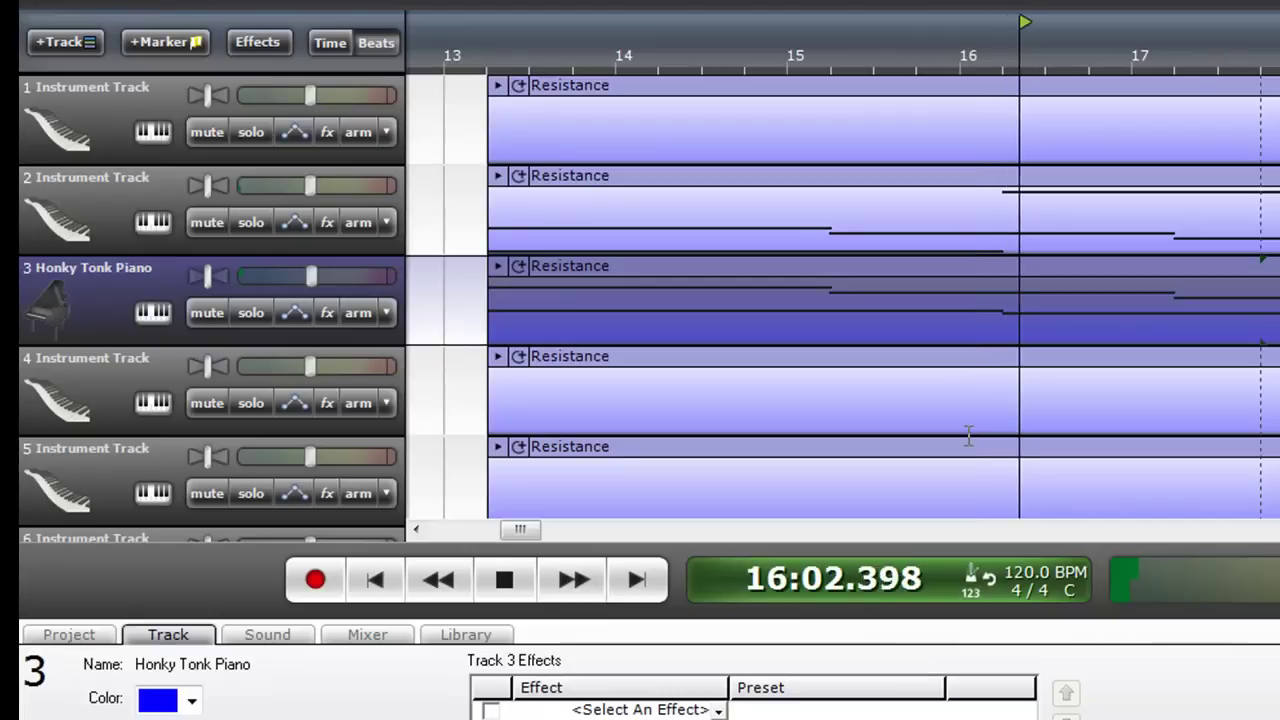
{"action": "scroll", "coordinate": [1055, 398], "scroll_direction": "down", "scroll_amount": 1}
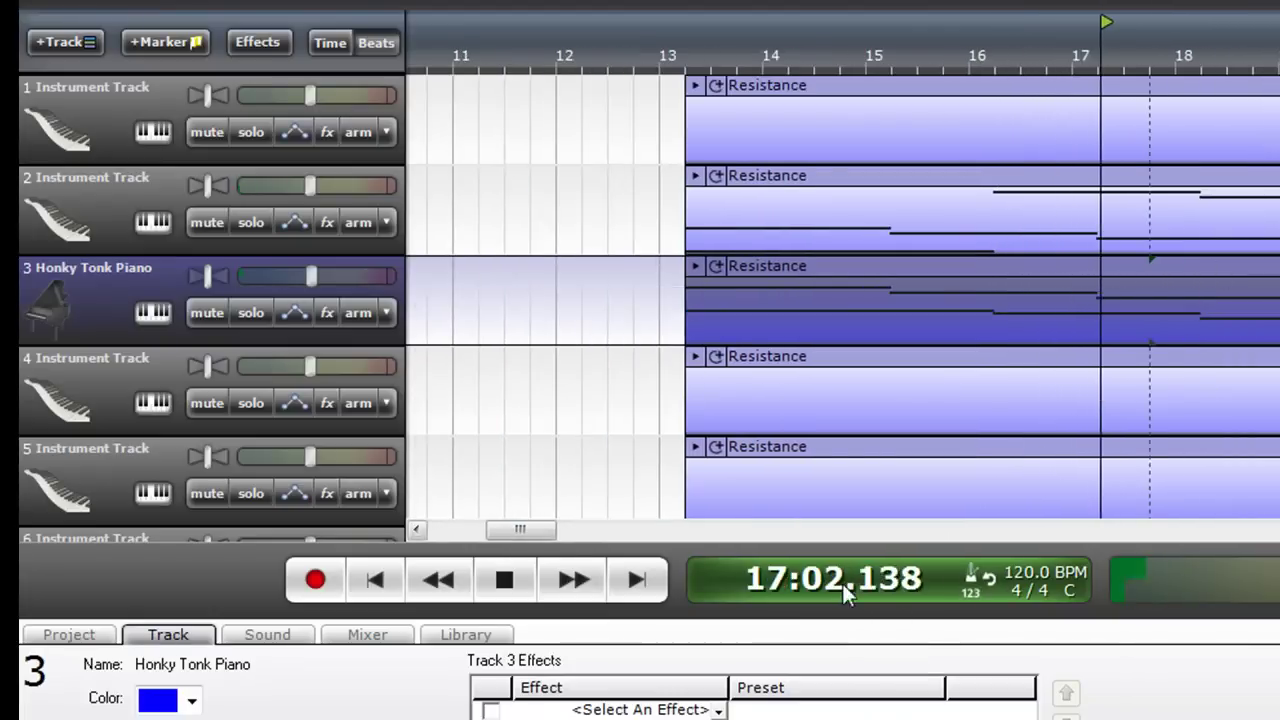
{"action": "left_click_drag", "start_coordinate": [549, 530], "coordinate": [603, 528]}
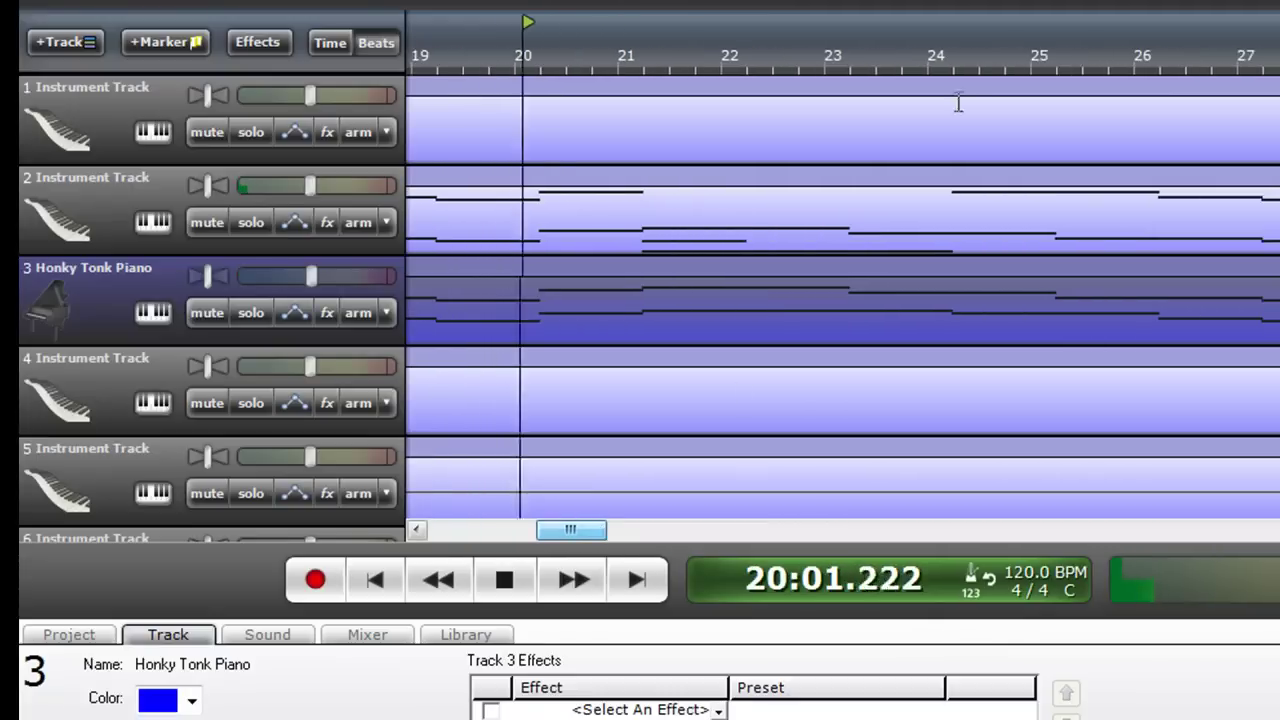
{"action": "left_click", "coordinate": [1131, 51]}
{"action": "scroll", "coordinate": [683, 454], "scroll_direction": "down", "scroll_amount": 3}
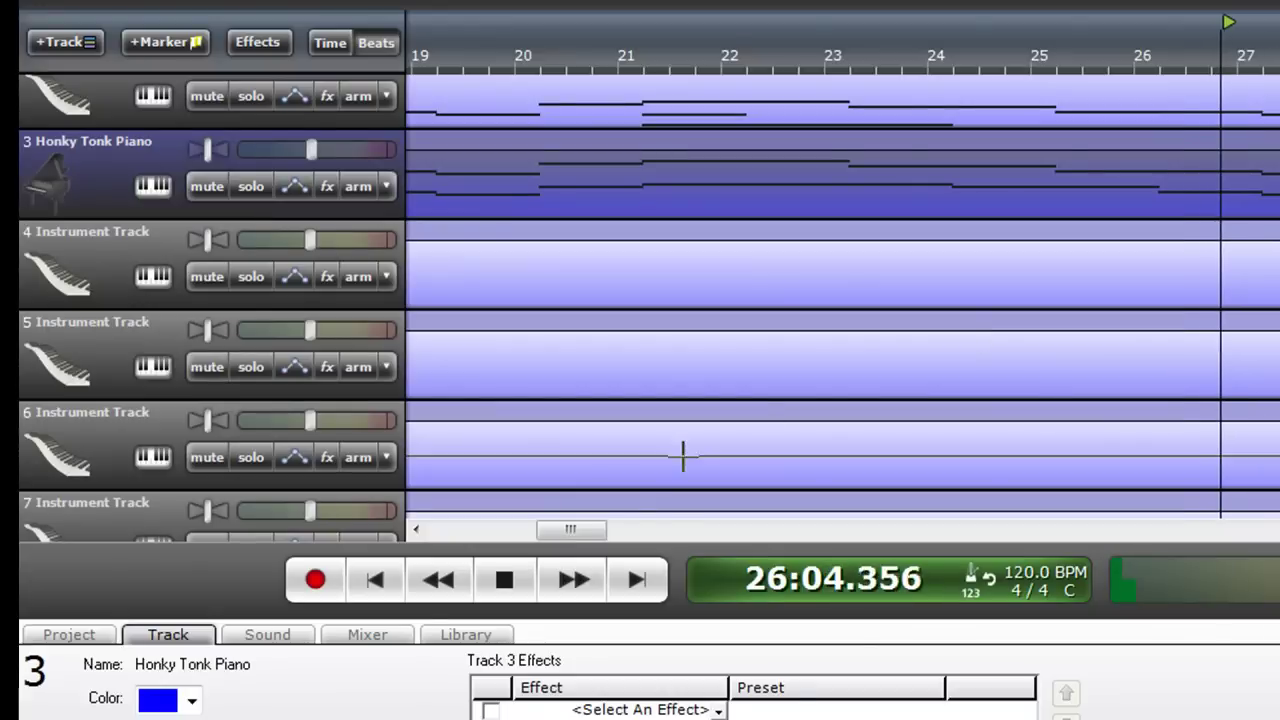
{"action": "left_click_drag", "start_coordinate": [600, 526], "coordinate": [642, 534]}
{"action": "scroll", "coordinate": [689, 452], "scroll_direction": "up", "scroll_amount": 3}
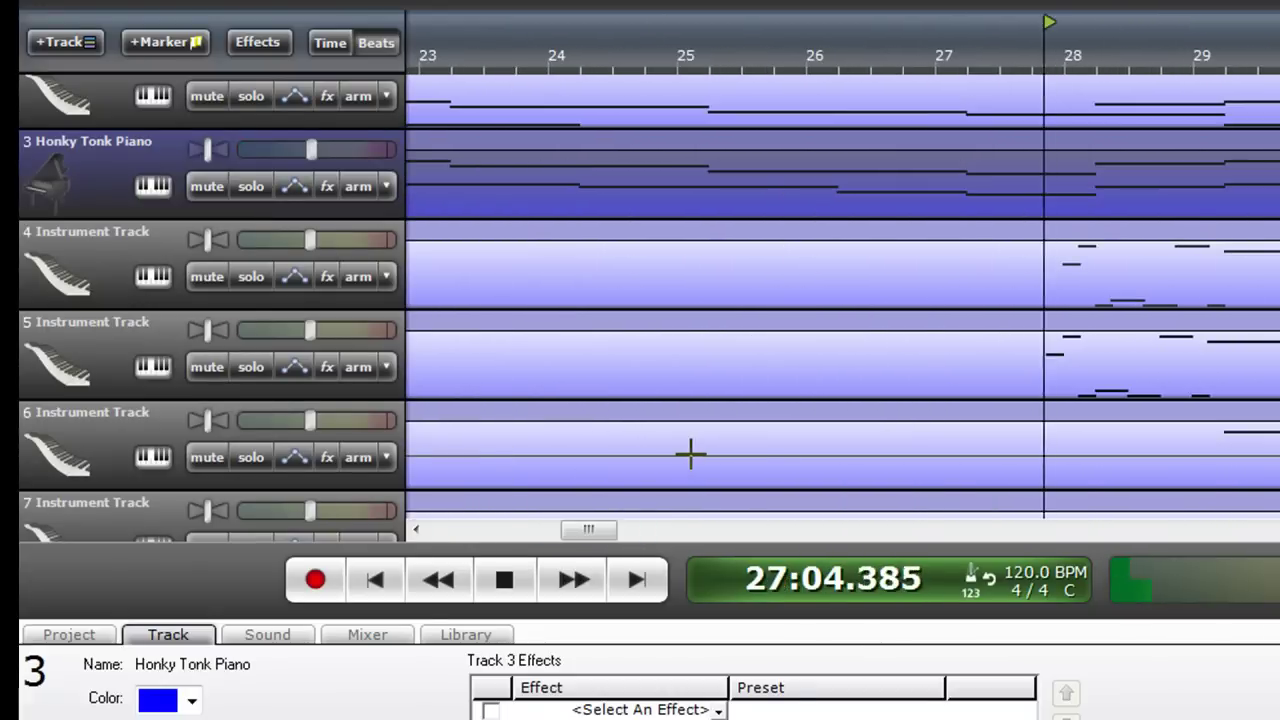
{"action": "scroll", "coordinate": [1081, 469], "scroll_direction": "up", "scroll_amount": 3}
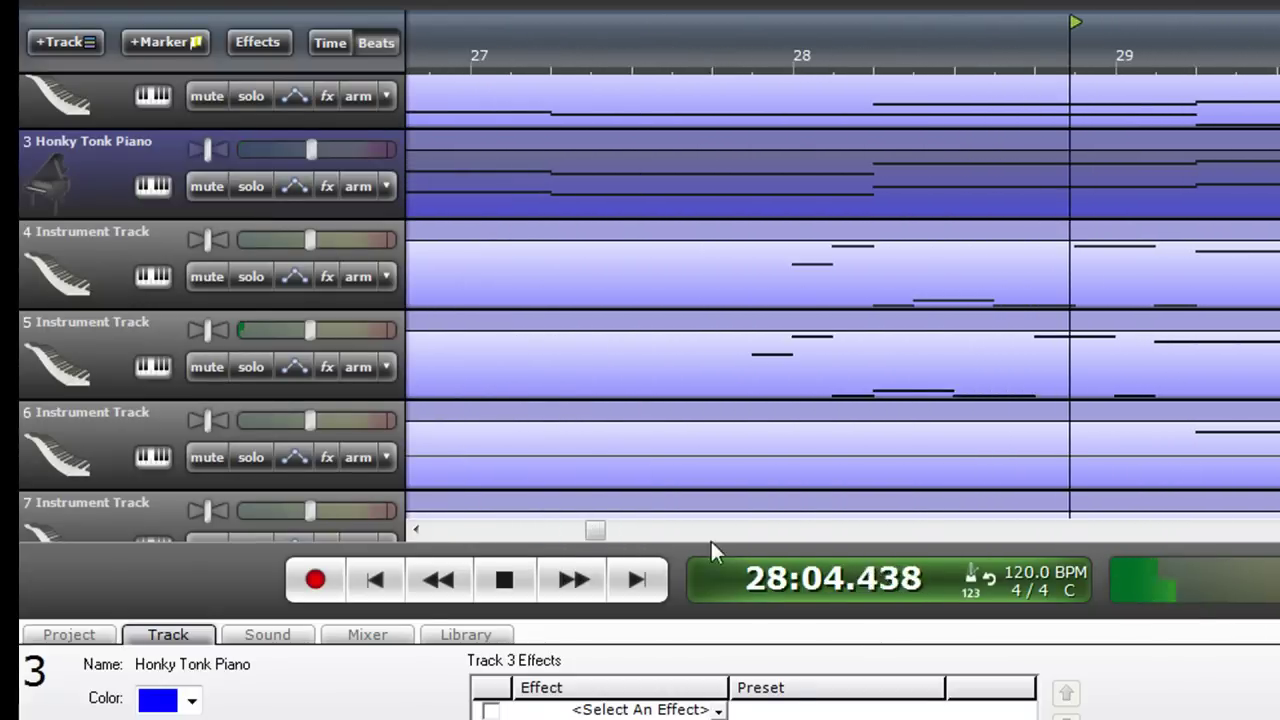
- Open the Resistance clip on track 4 in the piano roll and play it from about bar 30 to bar 36
{"action": "left_click_drag", "start_coordinate": [592, 529], "coordinate": [604, 538]}
{"action": "left_click", "coordinate": [507, 588]}
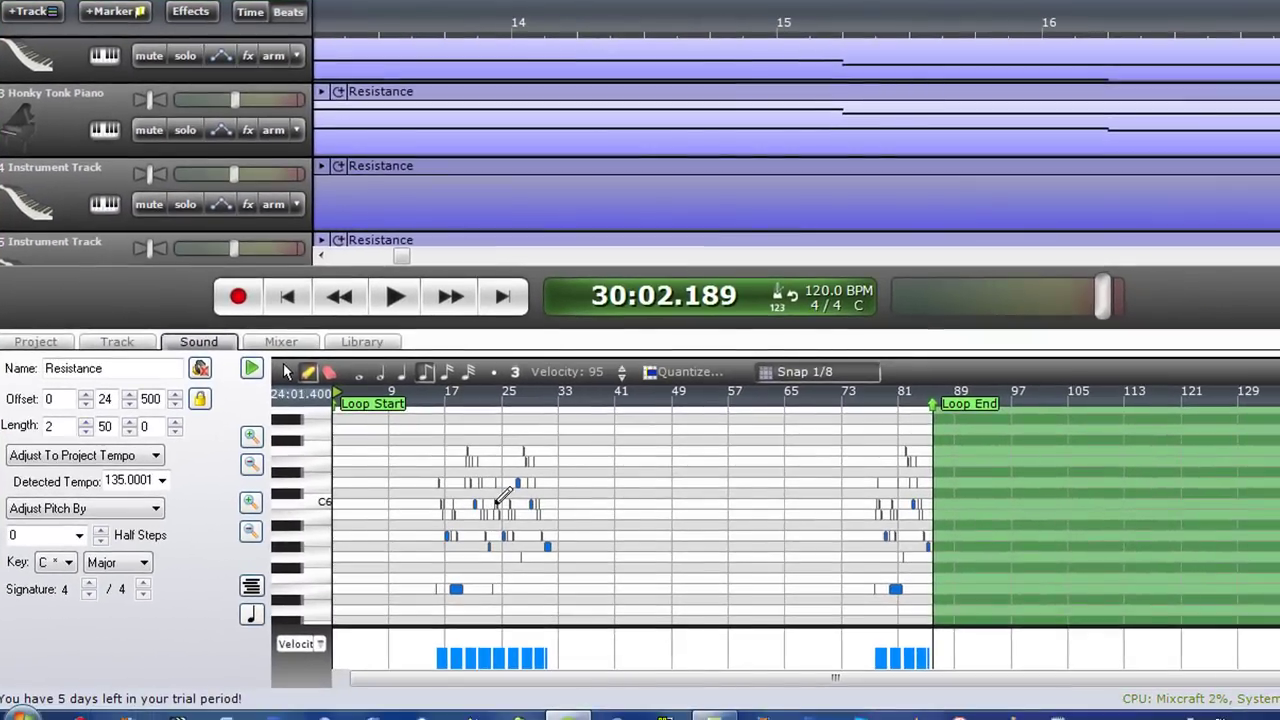
{"action": "scroll", "coordinate": [510, 514], "scroll_direction": "up", "scroll_amount": 8}
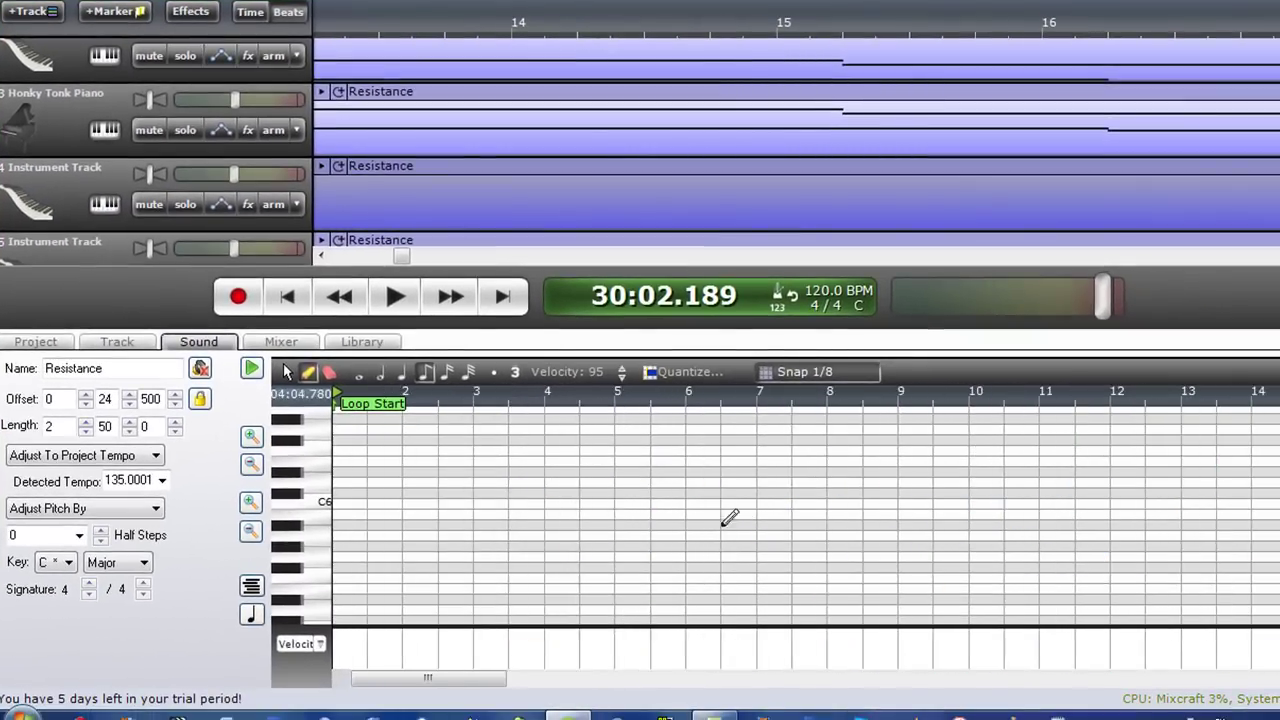
{"action": "left_click", "coordinate": [395, 296]}
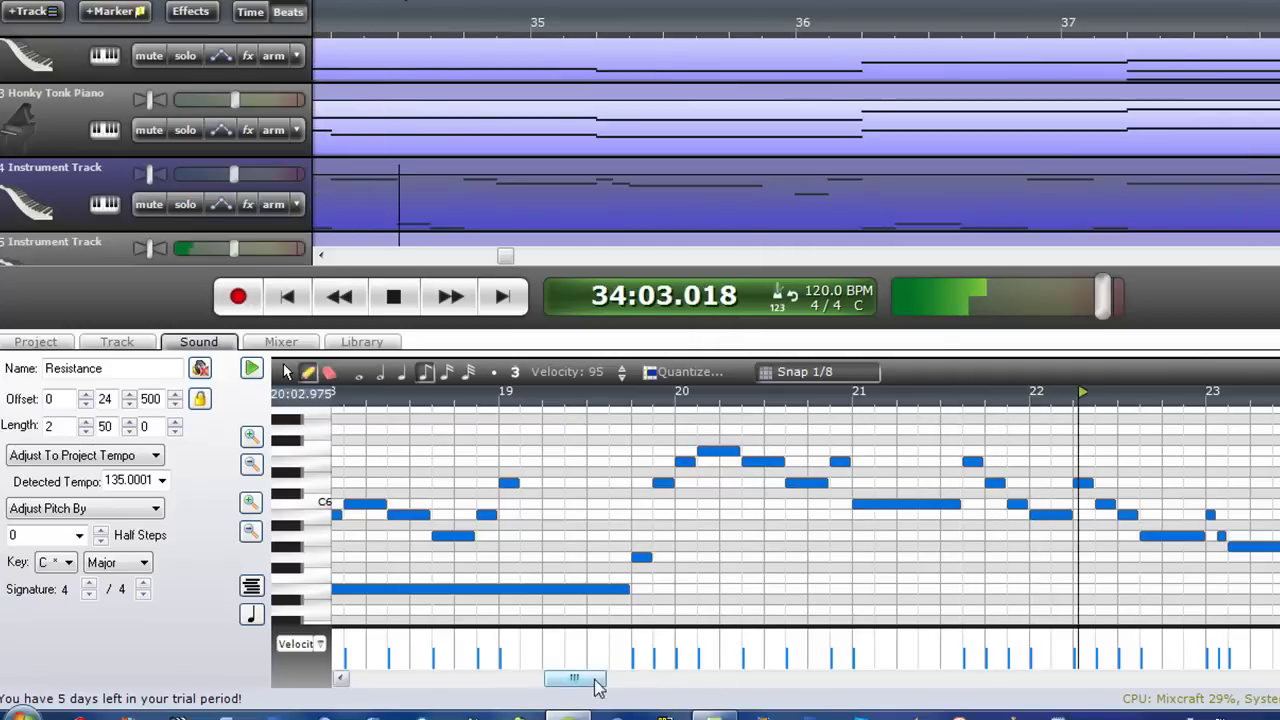
{"action": "left_click_drag", "start_coordinate": [583, 679], "coordinate": [629, 680]}
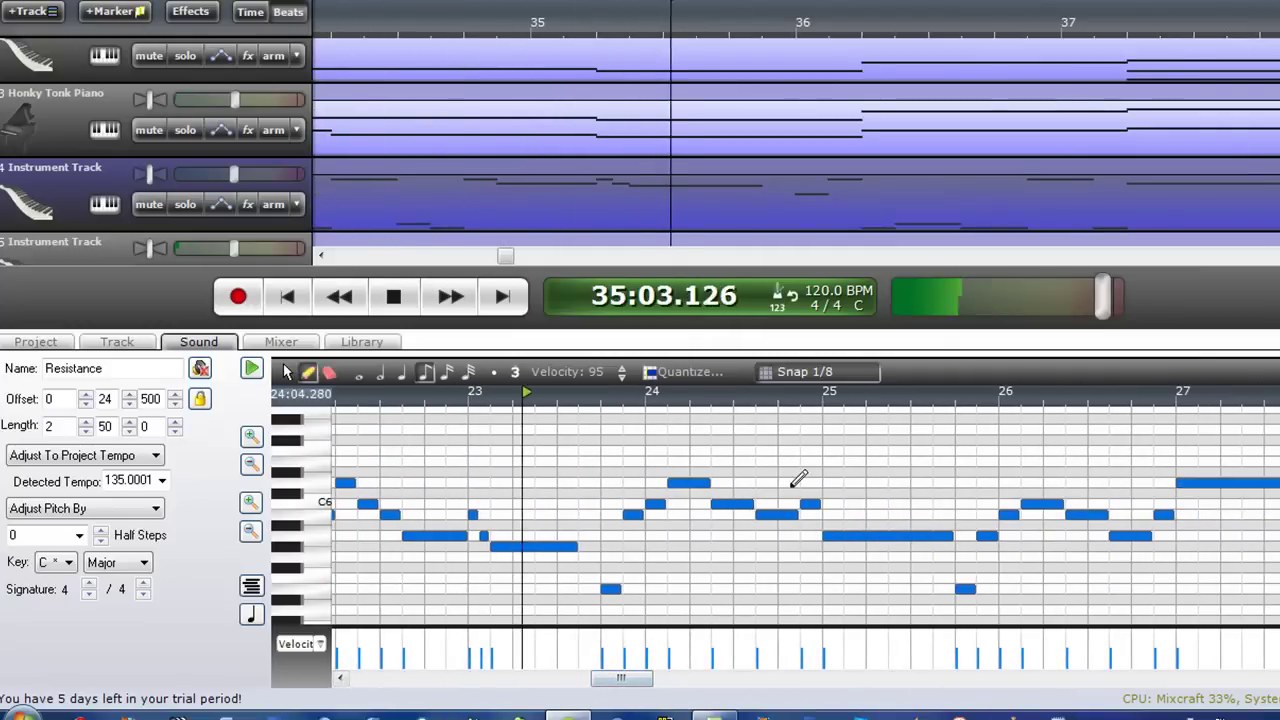
{"action": "left_click", "coordinate": [394, 297]}
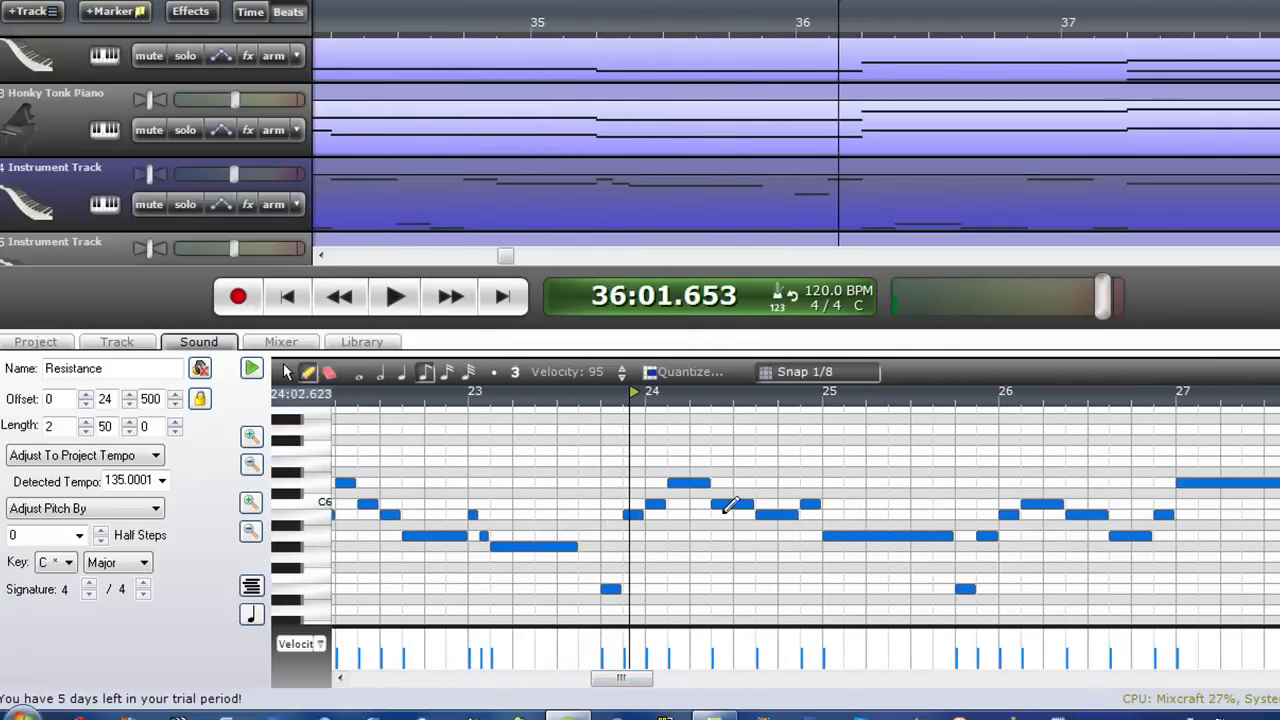
- Move the C6 note in the middle of bar 24 up in pitch and slightly forward in time, and add two notes in bar 25
{"action": "left_click", "coordinate": [733, 504]}
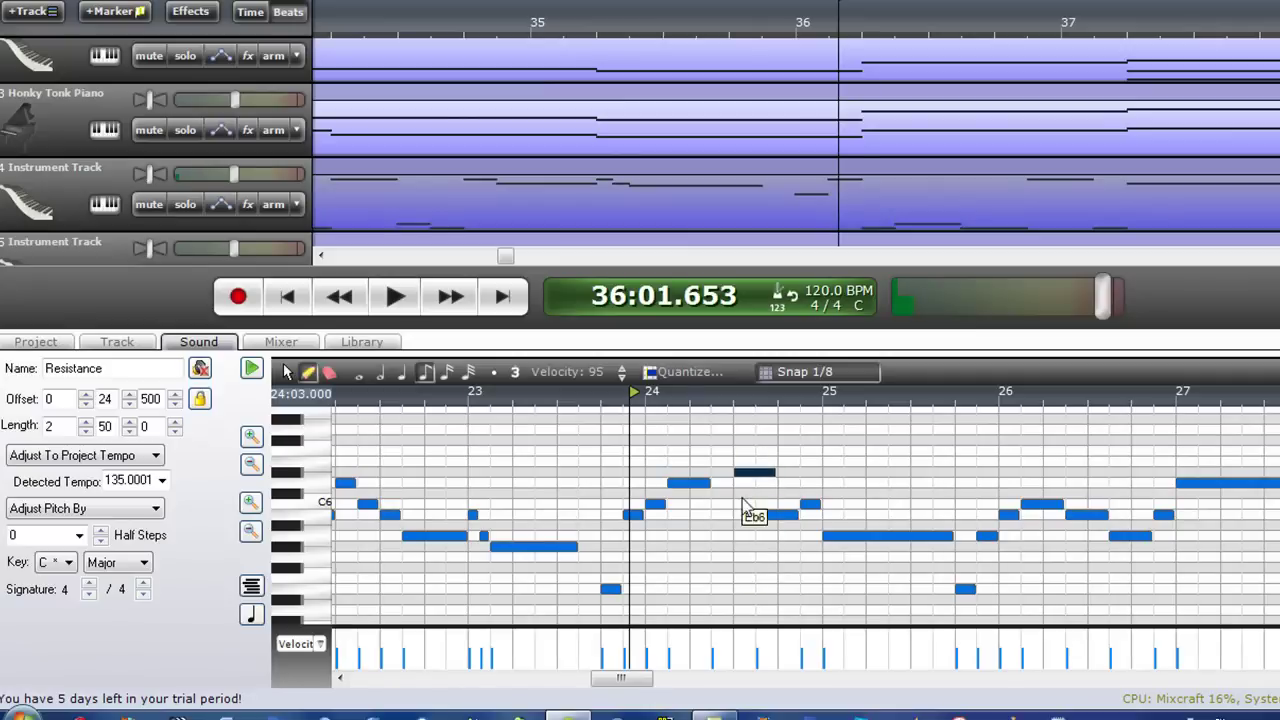
{"action": "left_click_drag", "start_coordinate": [728, 526], "coordinate": [794, 460]}
{"action": "left_click", "coordinate": [904, 527]}
{"action": "left_click", "coordinate": [912, 536]}
- Draw a stack of overlapping notes at different pitches around bar 26 of the clip and play the passage
{"action": "left_click", "coordinate": [984, 504]}
{"action": "left_click", "coordinate": [985, 473]}
{"action": "left_click", "coordinate": [1008, 462]}
{"action": "left_click", "coordinate": [1024, 451]}
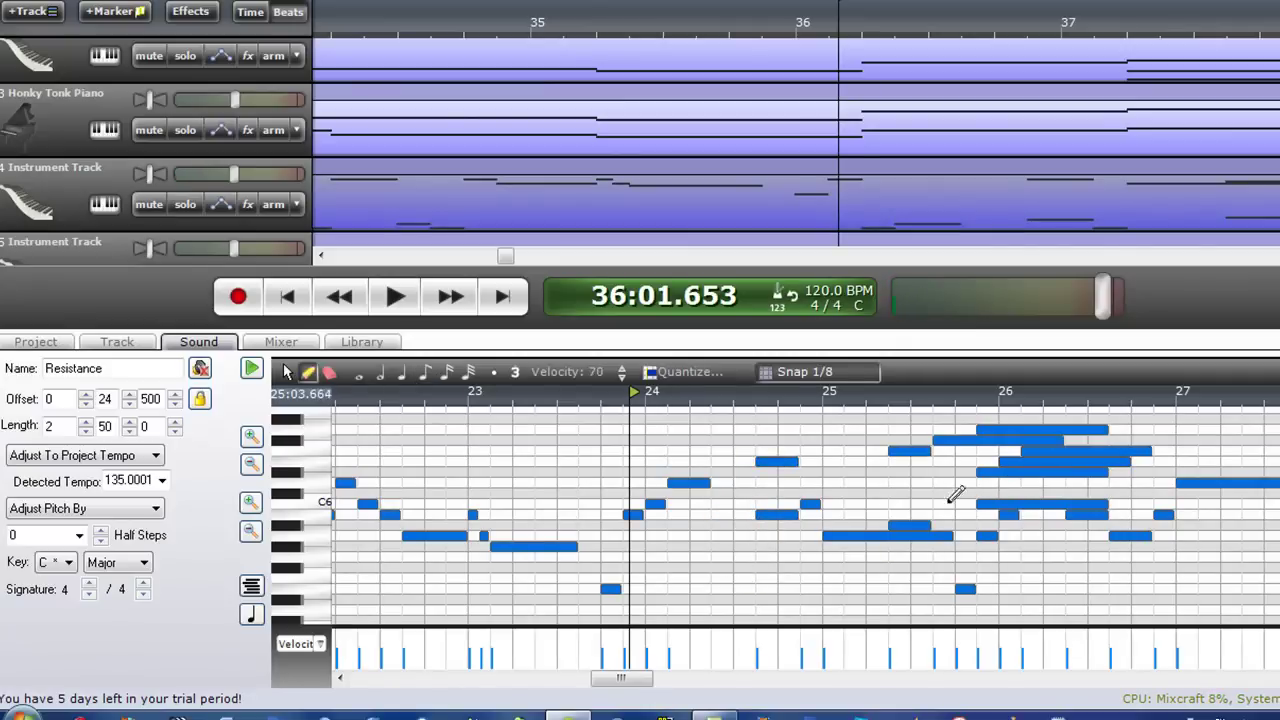
{"action": "left_click", "coordinate": [413, 308]}
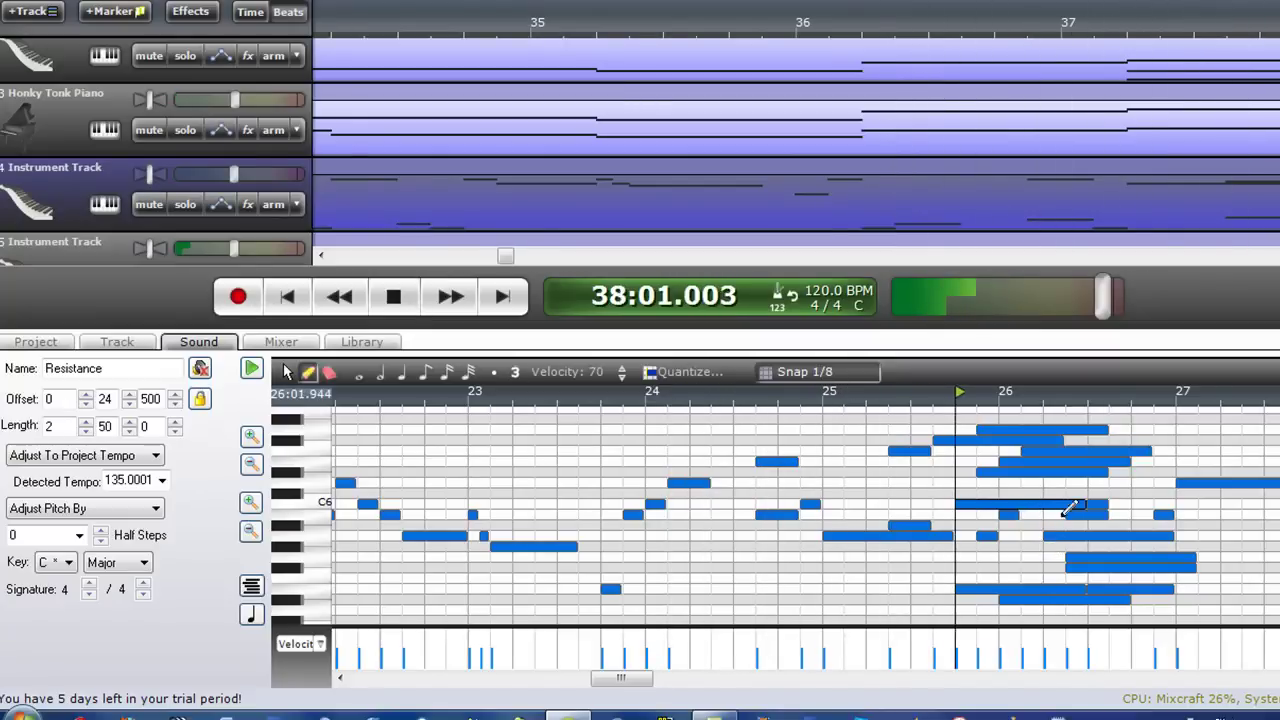
{"action": "left_click", "coordinate": [393, 298]}
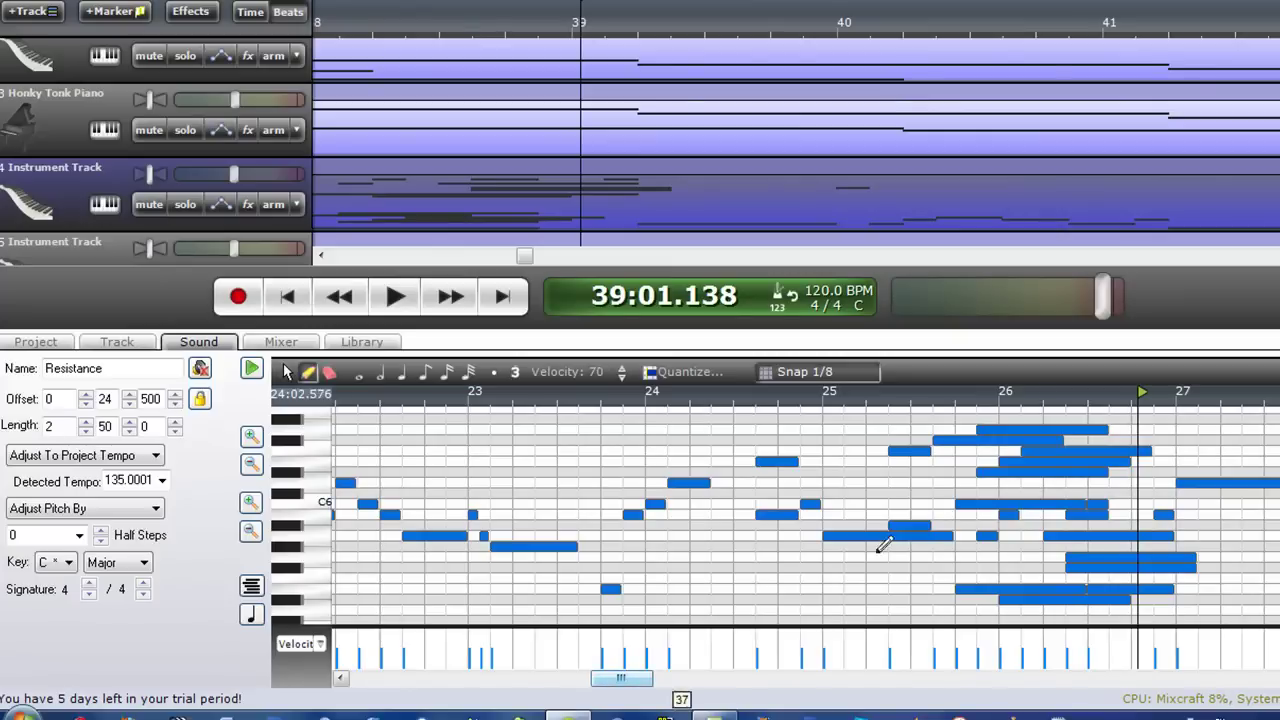
- Undo the stacked notes drawn around bar 26 of the track 4 clip one after another
{"action": "key", "text": "ctrl+z"}
{"action": "key", "text": "ctrl+z"}
{"action": "key", "text": "ctrl+z"}
{"action": "key", "text": "ctrl+z"}
{"action": "key", "text": "ctrl+z"}
{"action": "key", "text": "ctrl+z"}
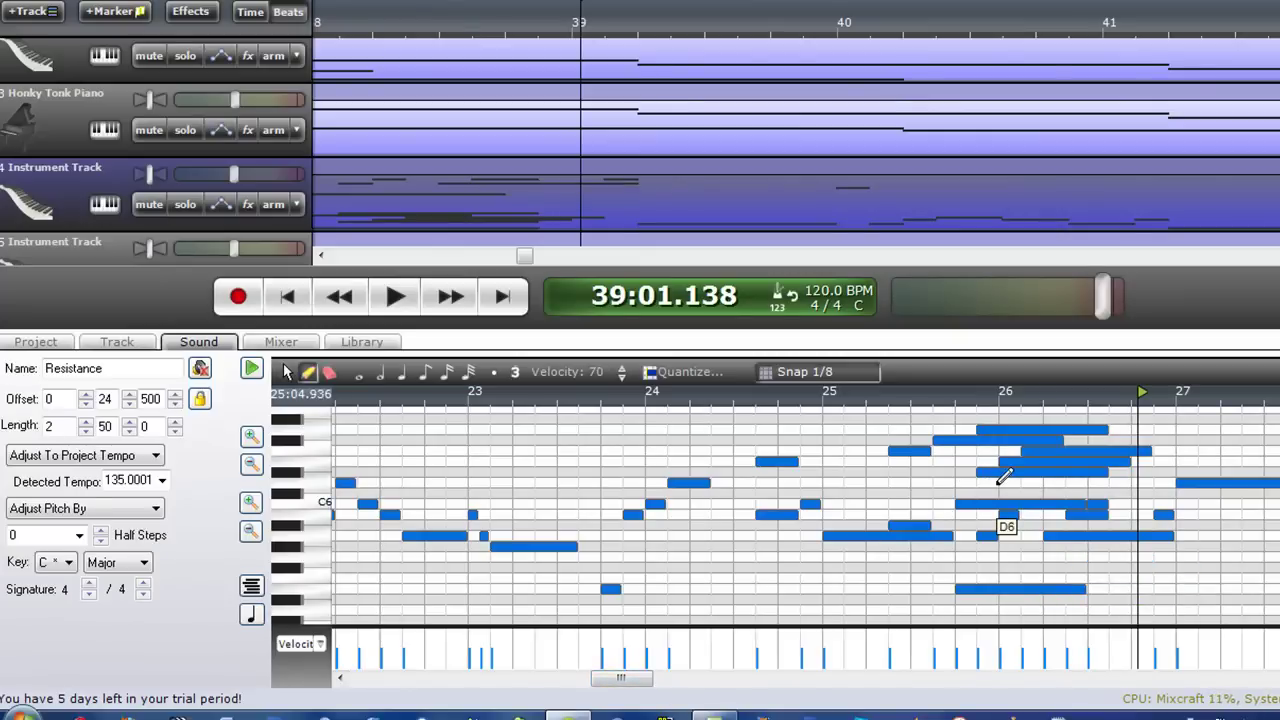
{"action": "key", "text": "ctrl+z"}
{"action": "key", "text": "ctrl+z"}
{"action": "key", "text": "ctrl+z"}
{"action": "key", "text": "ctrl+z"}
{"action": "key", "text": "ctrl+z"}
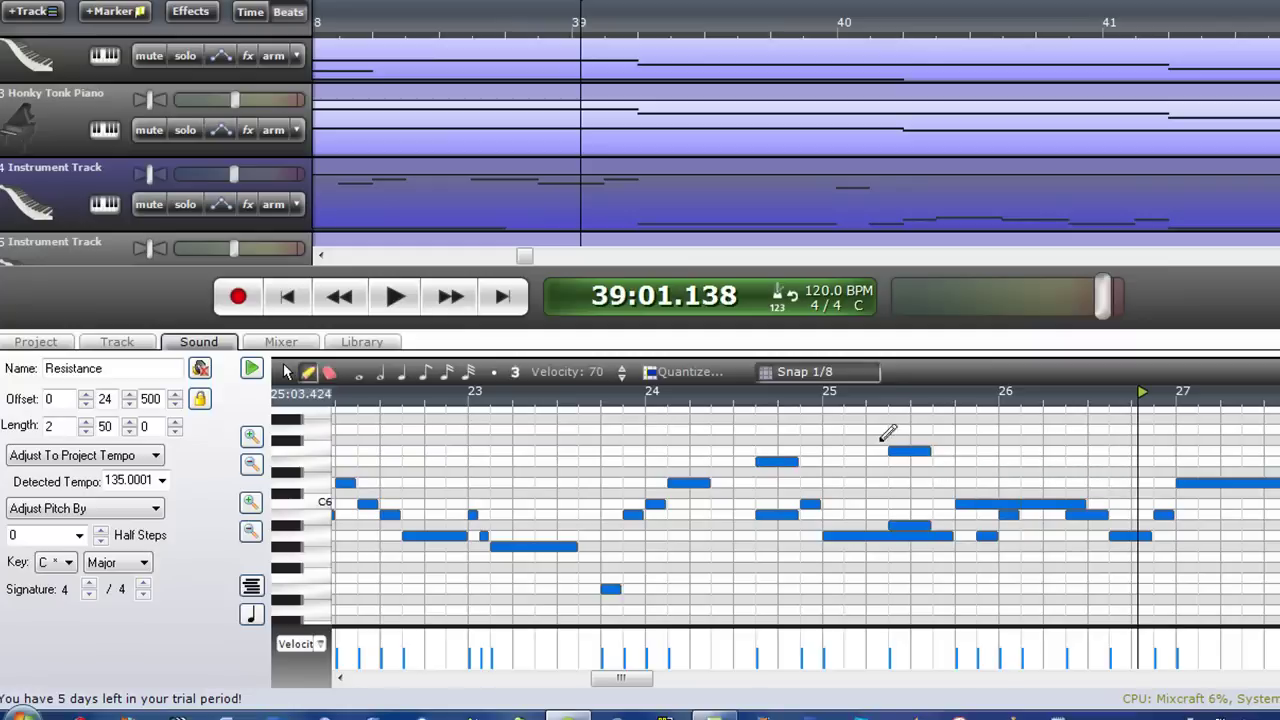
- Open the Resistance clip on track 2 in the piano roll and examine its high and low notes in the opening bars
{"action": "scroll", "coordinate": [560, 120], "scroll_direction": "up", "scroll_amount": 1}
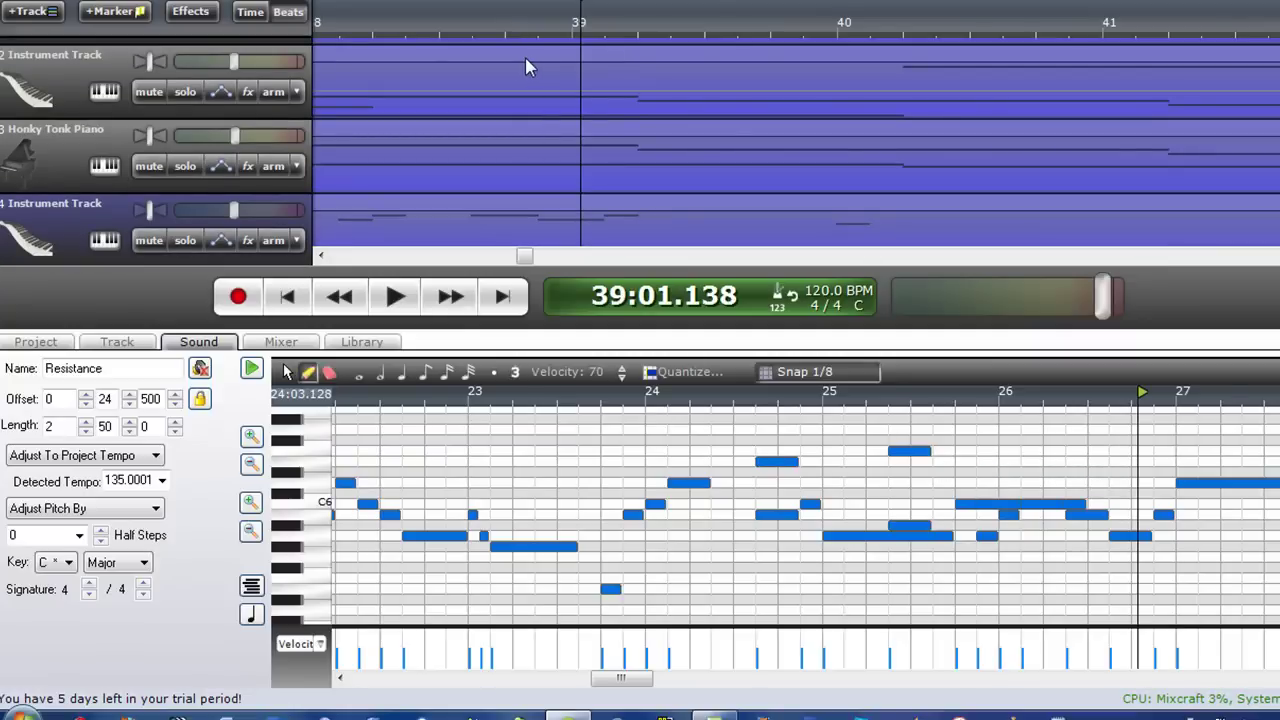
{"action": "left_click", "coordinate": [530, 67]}
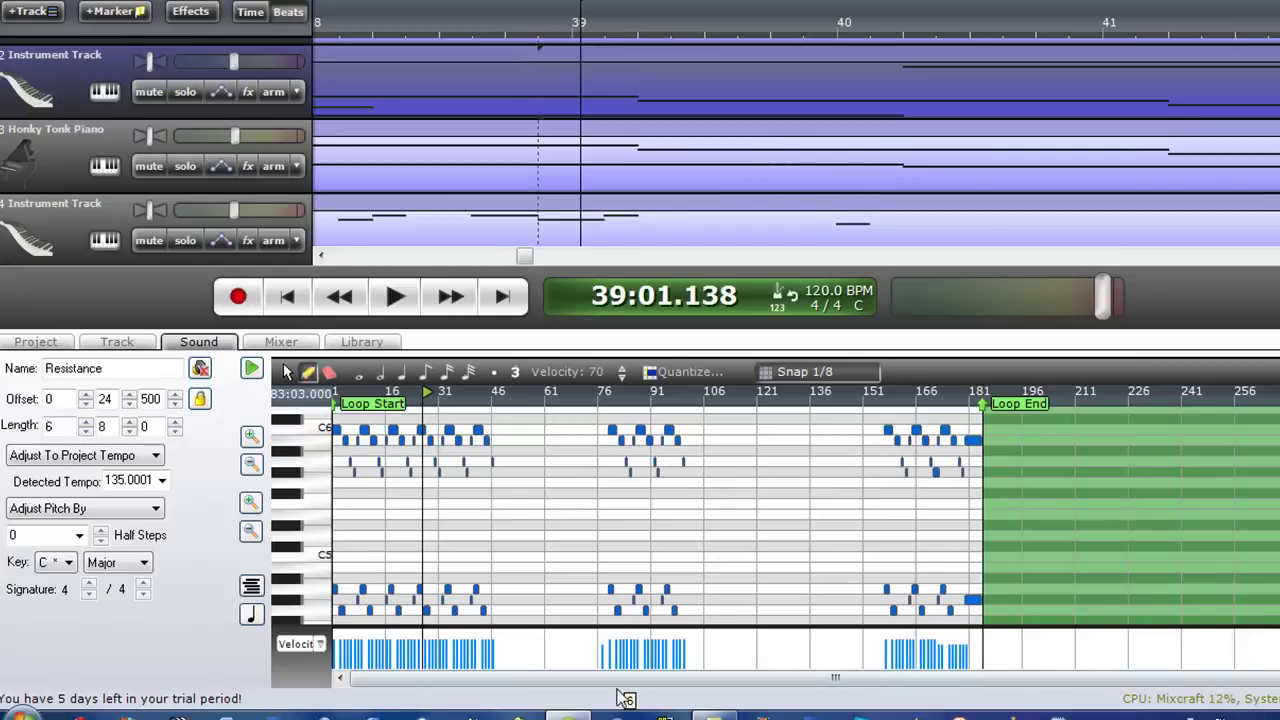
{"action": "scroll", "coordinate": [420, 524], "scroll_direction": "up", "scroll_amount": 5}
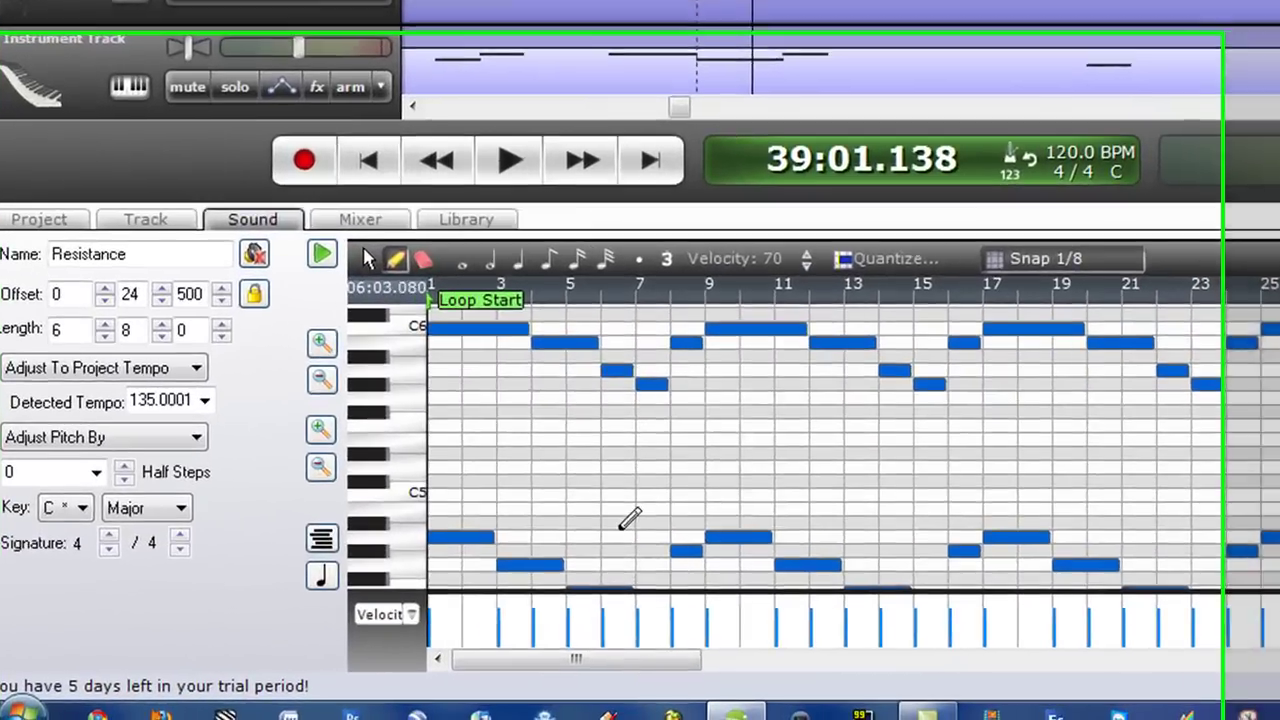
{"action": "scroll", "coordinate": [500, 567], "scroll_direction": "up", "scroll_amount": 2}
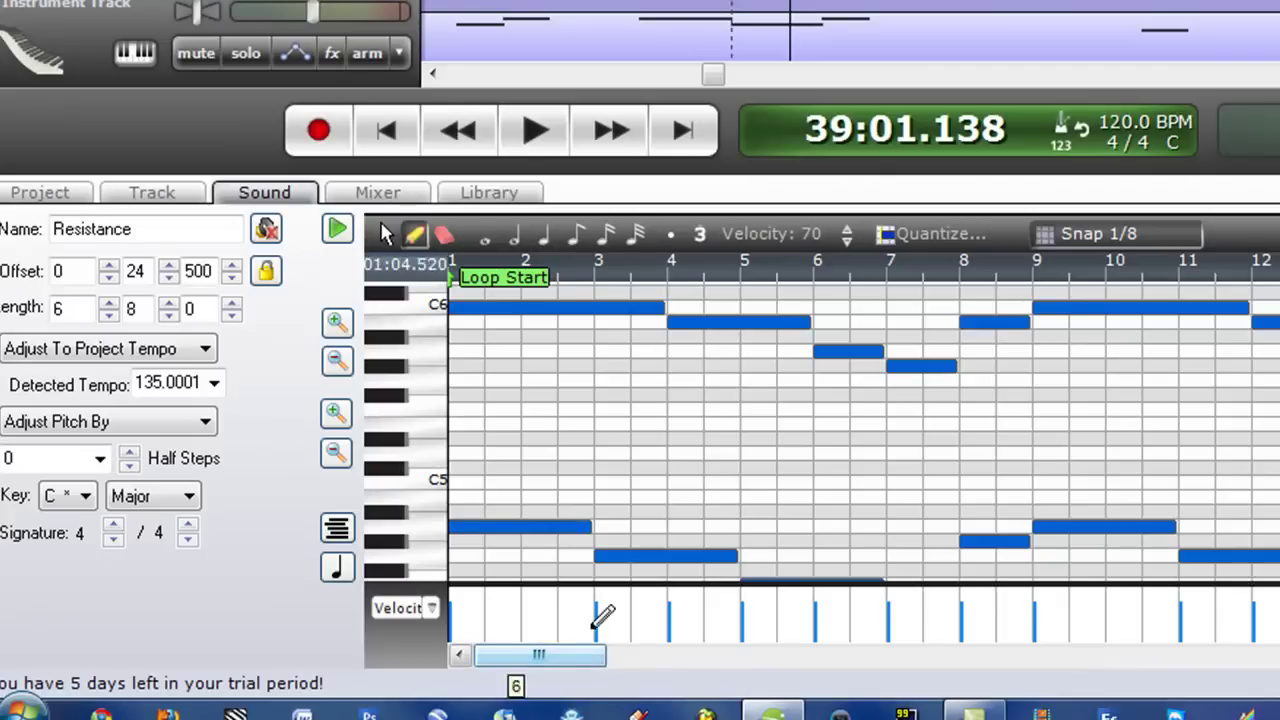
{"action": "scroll", "coordinate": [820, 430], "scroll_direction": "down", "scroll_amount": 3}
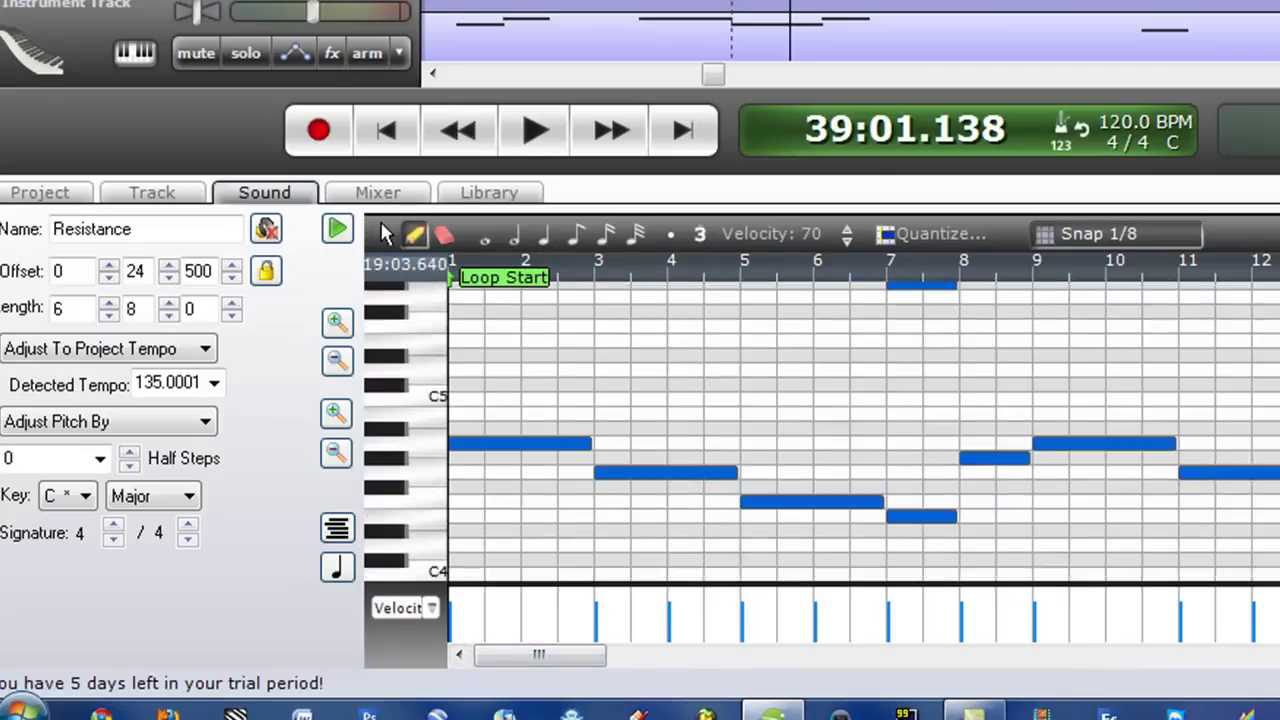
{"action": "scroll", "coordinate": [820, 430], "scroll_direction": "up", "scroll_amount": 6}
{"action": "scroll", "coordinate": [820, 430], "scroll_direction": "down", "scroll_amount": 4}
{"action": "scroll", "coordinate": [820, 430], "scroll_direction": "up", "scroll_amount": 5}
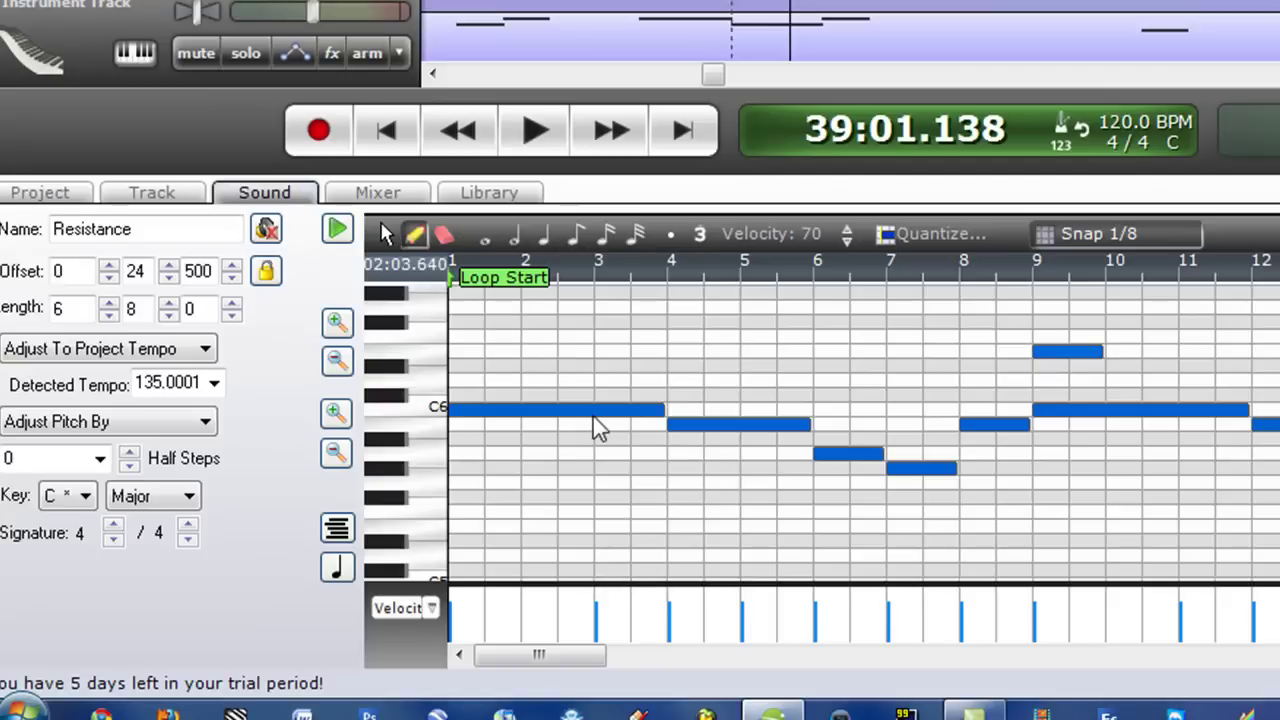
- Transpose all notes of the track 2 clip down one half step and draw a long note above them near bar 3
{"action": "left_click", "coordinate": [630, 367]}
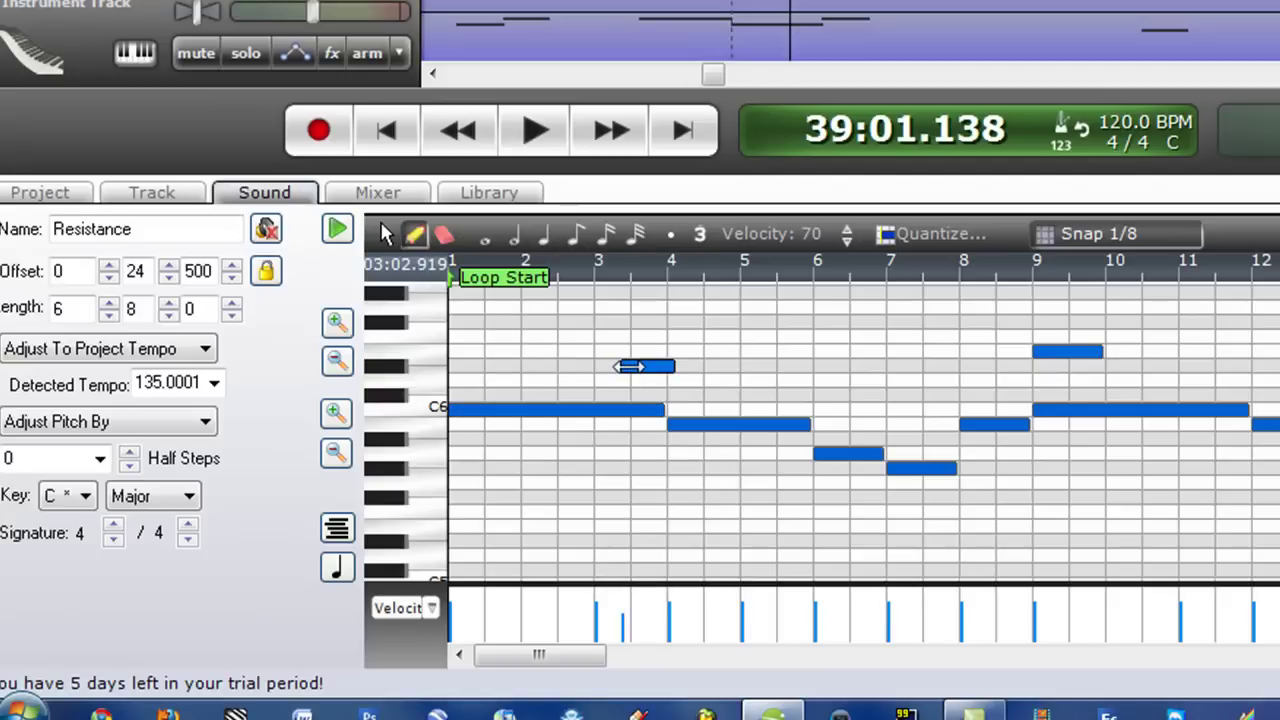
{"action": "left_click", "coordinate": [629, 366]}
{"action": "key", "text": "ctrl+a"}
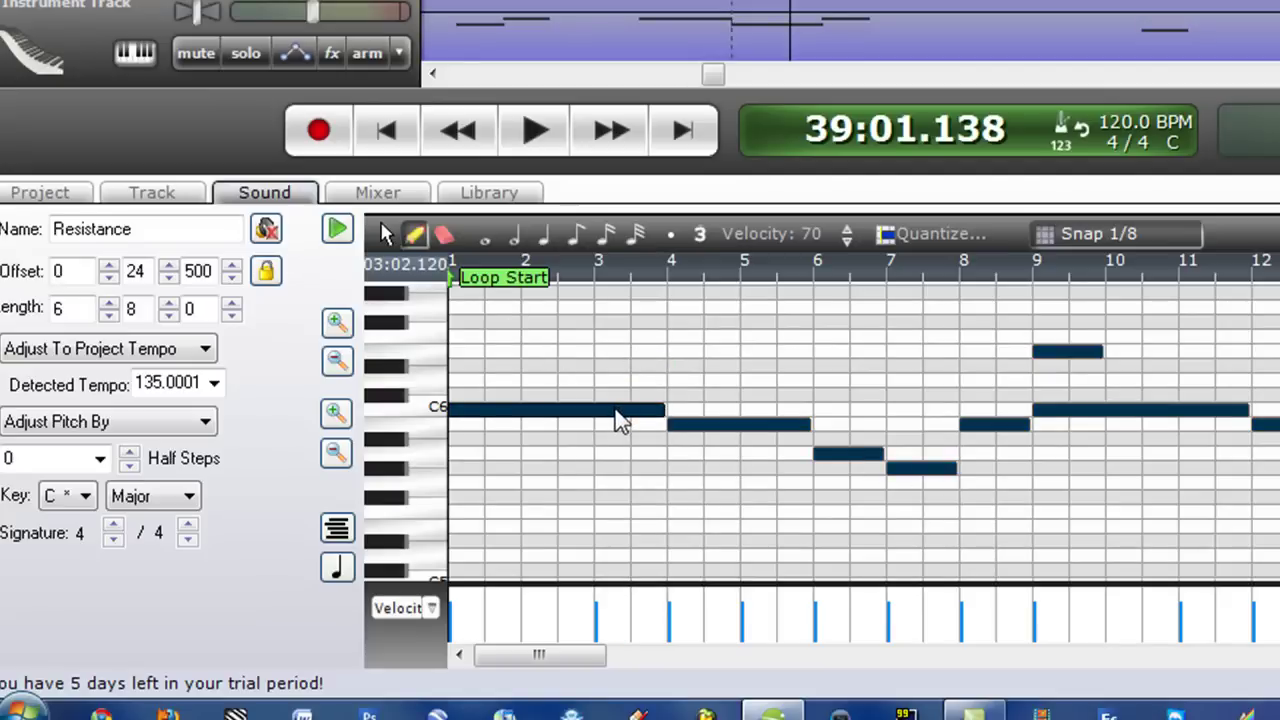
{"action": "mouse_move", "coordinate": [617, 412]}
{"action": "left_mouse_down"}
{"action": "mouse_move", "coordinate": [618, 350]}
{"action": "mouse_move", "coordinate": [618, 410]}
{"action": "left_mouse_up"}
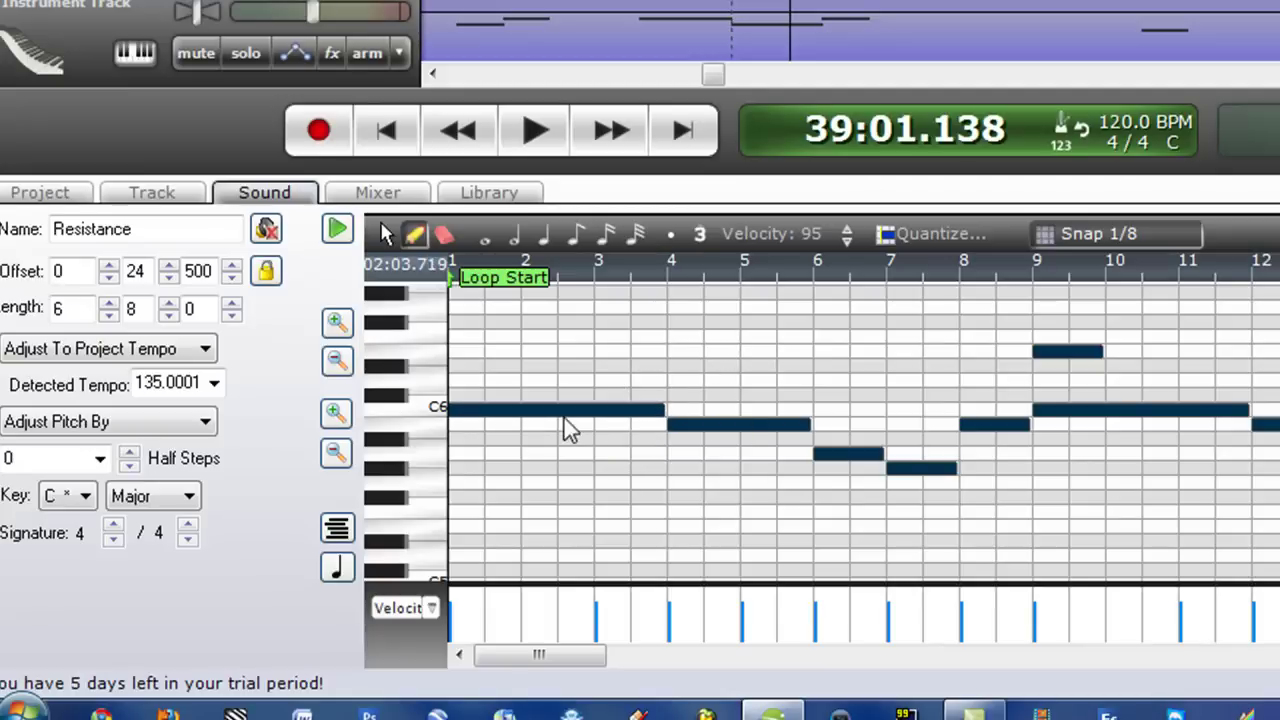
{"action": "left_click_drag", "start_coordinate": [560, 426], "coordinate": [552, 455]}
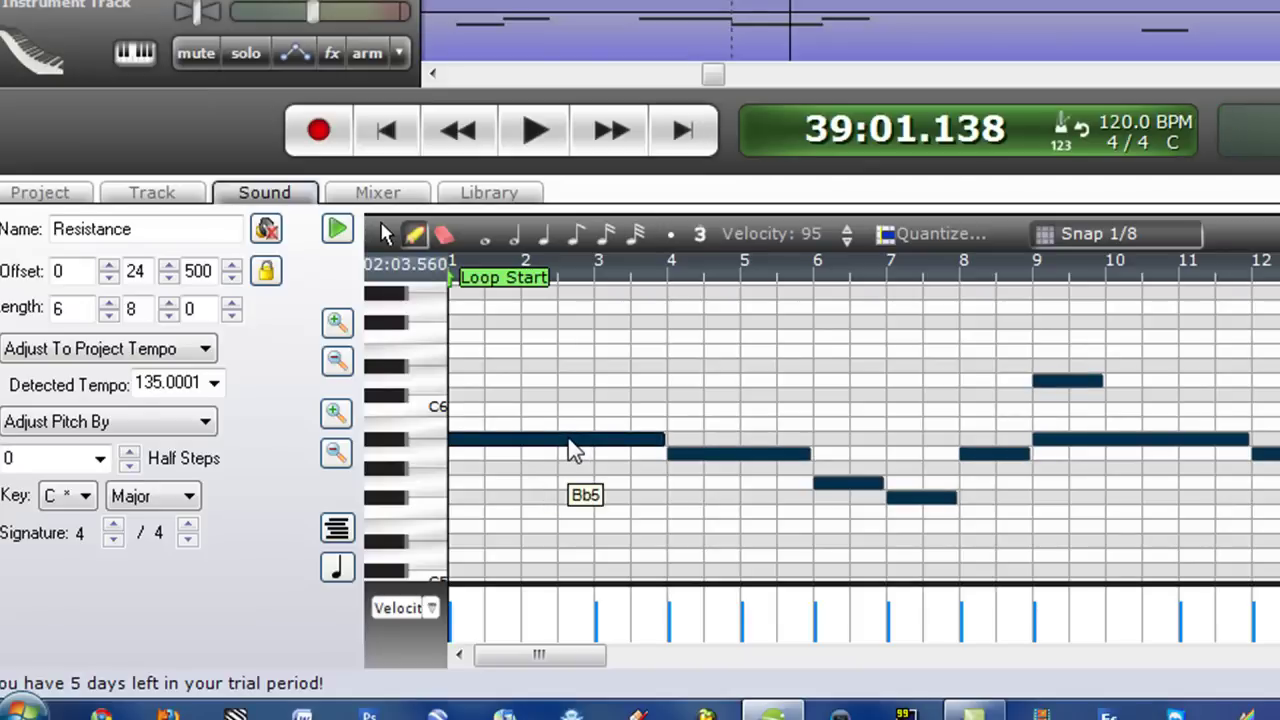
{"action": "left_click_drag", "start_coordinate": [573, 450], "coordinate": [565, 420]}
{"action": "left_click", "coordinate": [584, 308]}
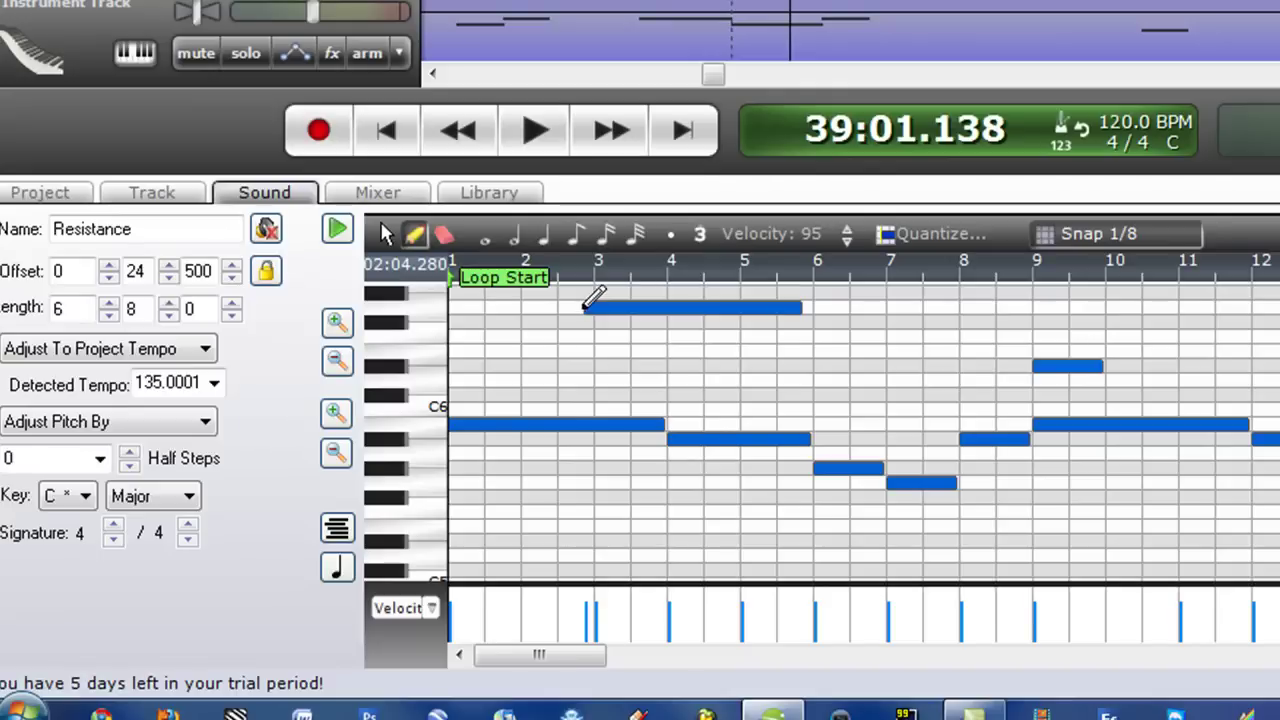
- Play the project from bar 39 to hear the transposed notes and stop in bar 40
{"action": "left_click", "coordinate": [535, 131]}
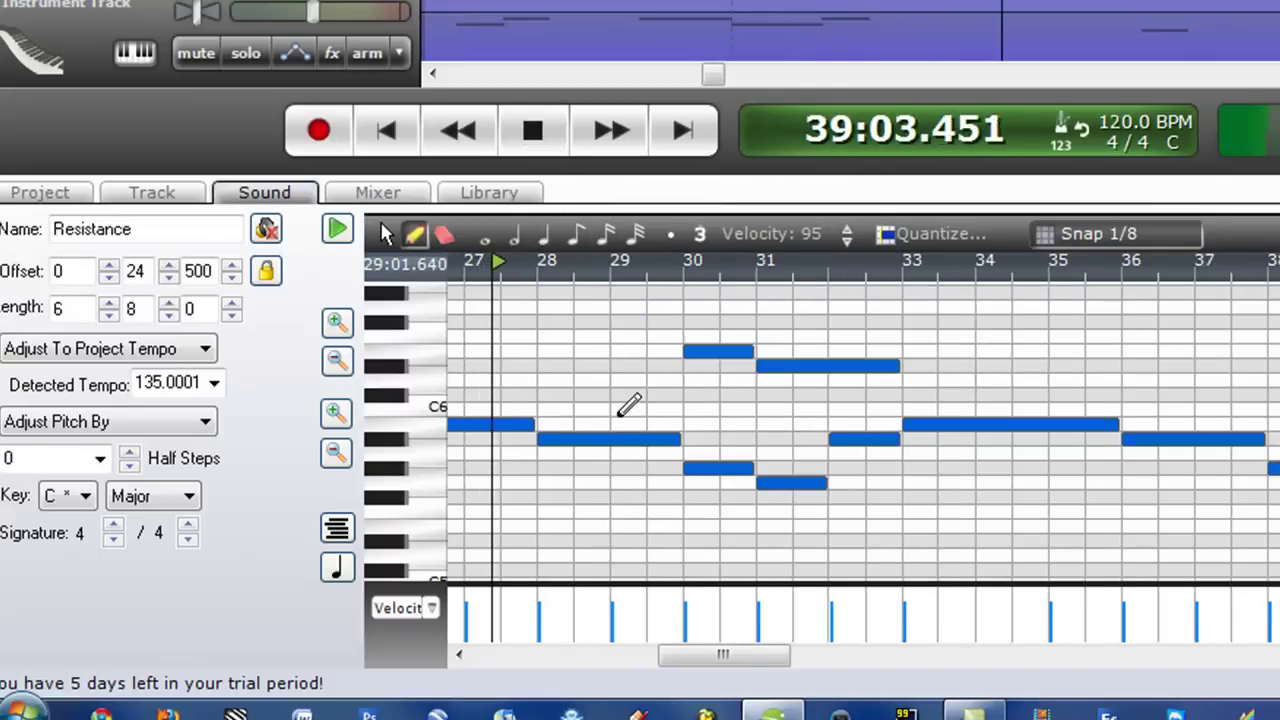
{"action": "left_click", "coordinate": [540, 135]}
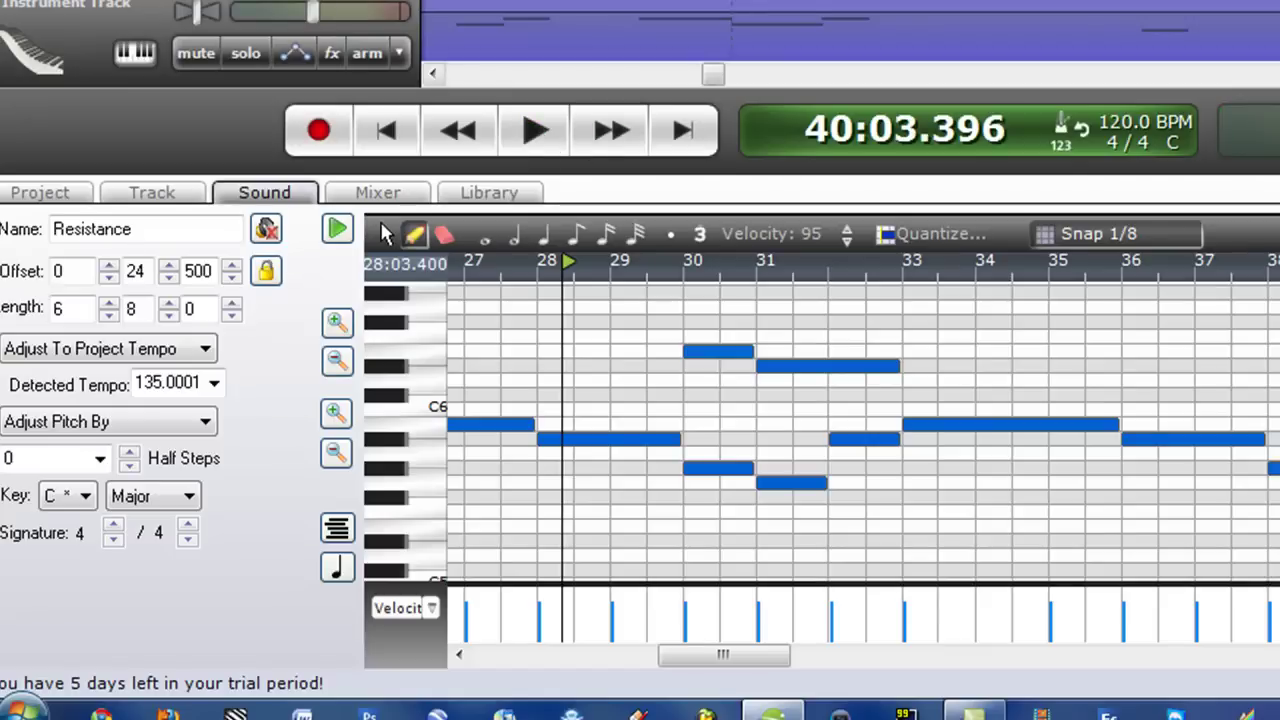
{"action": "scroll", "coordinate": [850, 32], "scroll_direction": "down", "scroll_amount": 1}
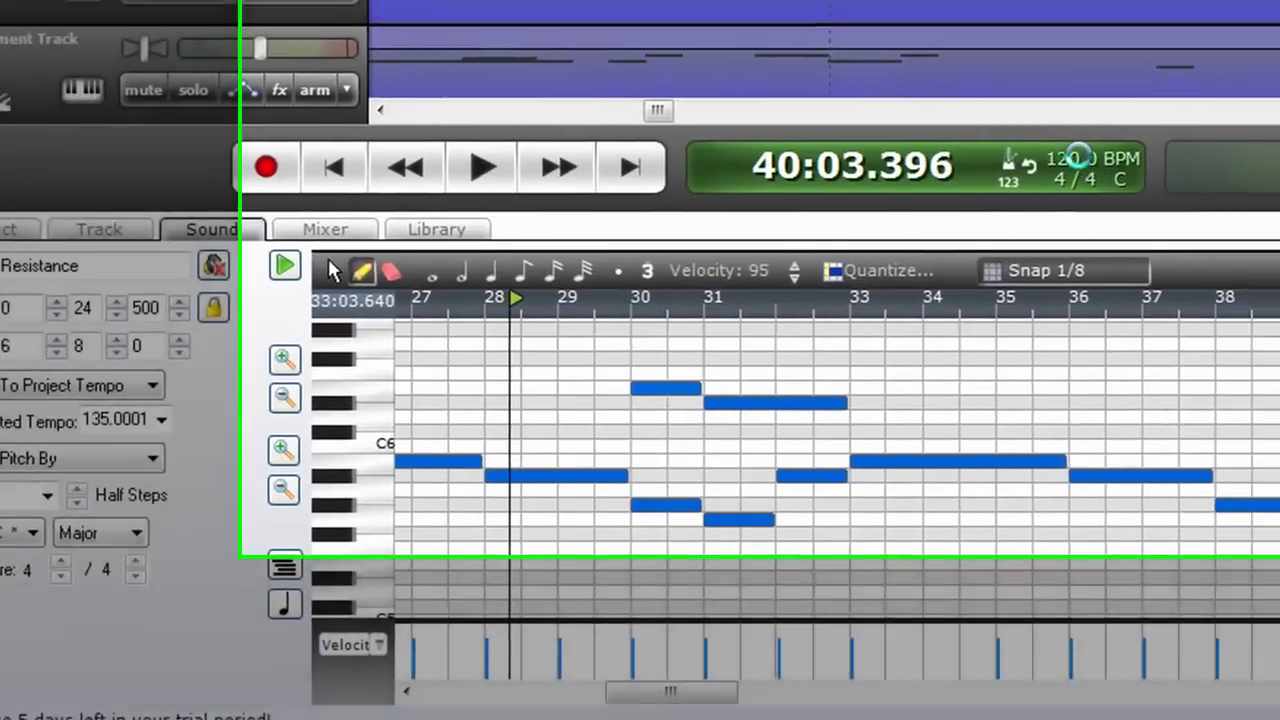
- Set the project tempo to 230 BPM and play a short passage at that speed
{"action": "double_click", "coordinate": [1132, 118]}
{"action": "left_click", "coordinate": [678, 397]}
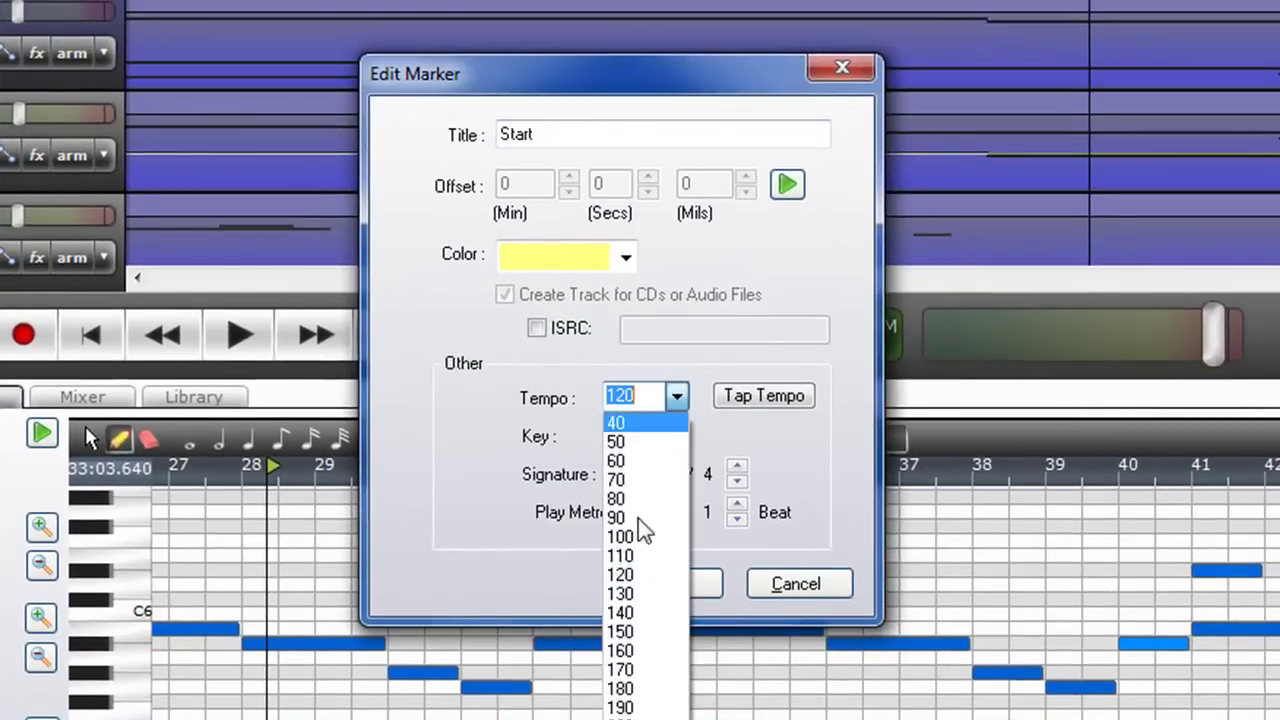
{"action": "left_click", "coordinate": [645, 719]}
{"action": "left_click", "coordinate": [686, 580]}
{"action": "left_click", "coordinate": [237, 326]}
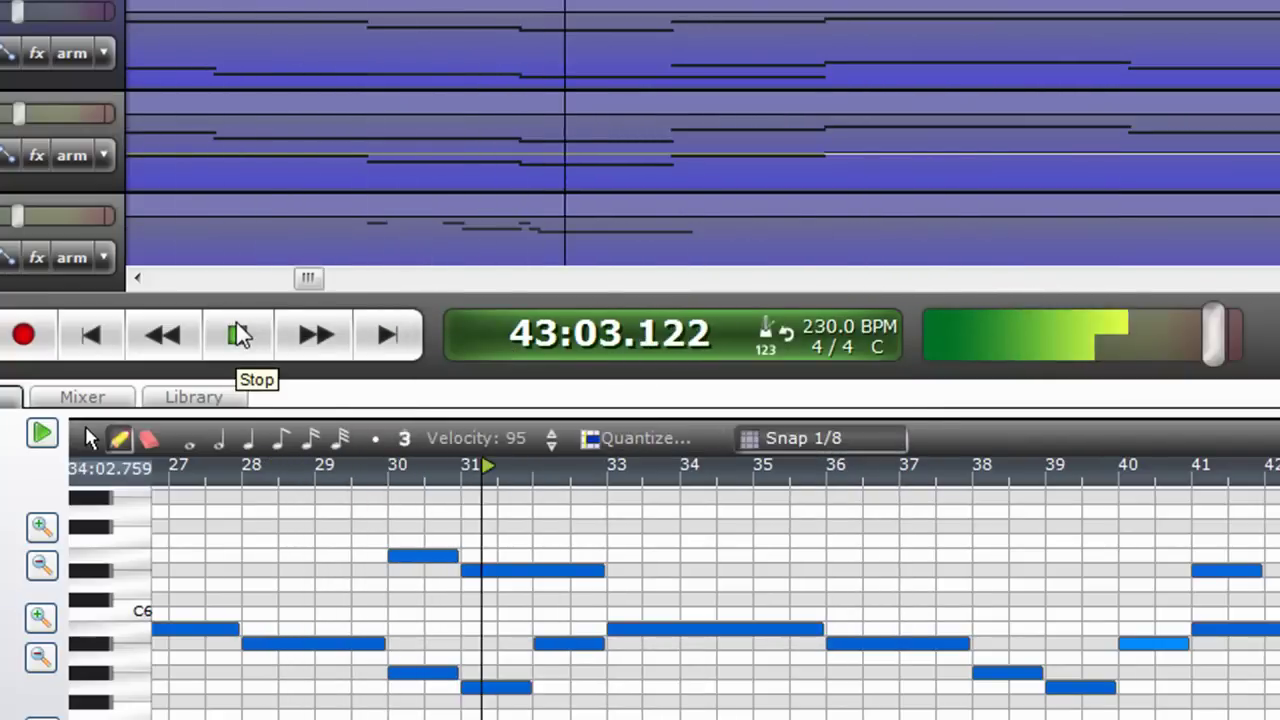
{"action": "left_click", "coordinate": [240, 335]}
- Return the project tempo to 120 BPM and look through the available keys, keeping the key at C
{"action": "double_click", "coordinate": [855, 345]}
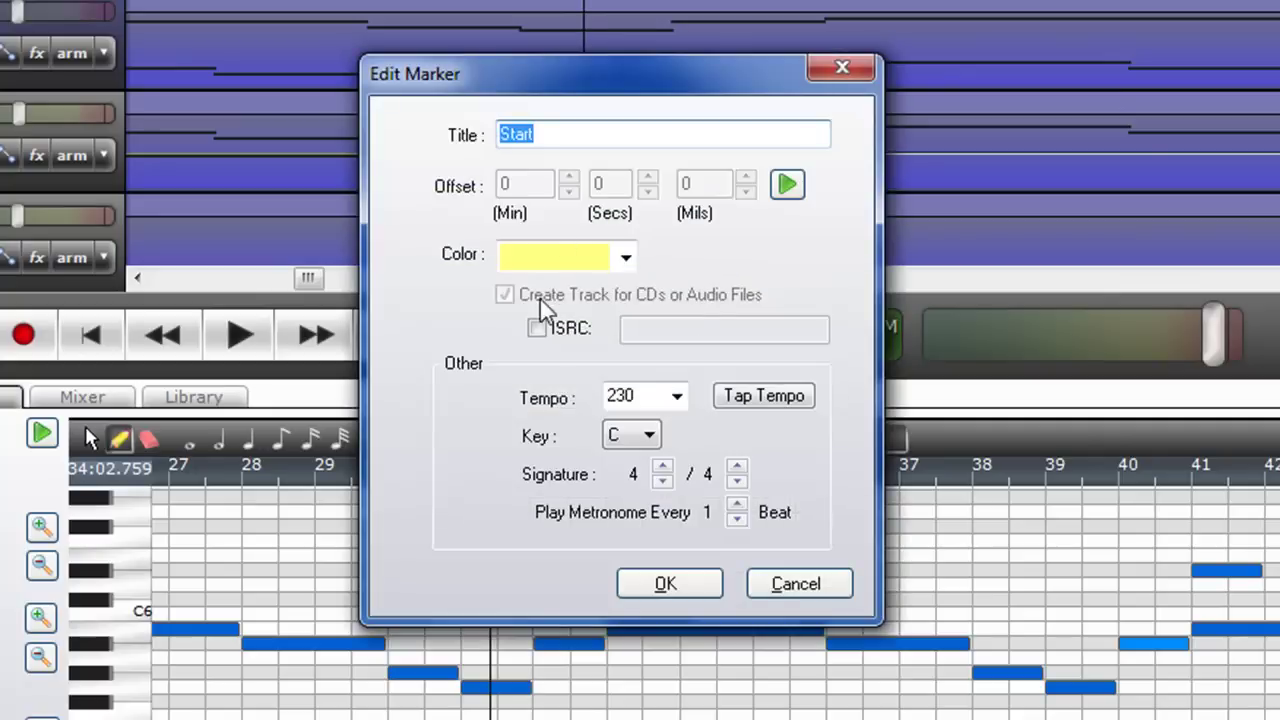
{"action": "left_click", "coordinate": [677, 396]}
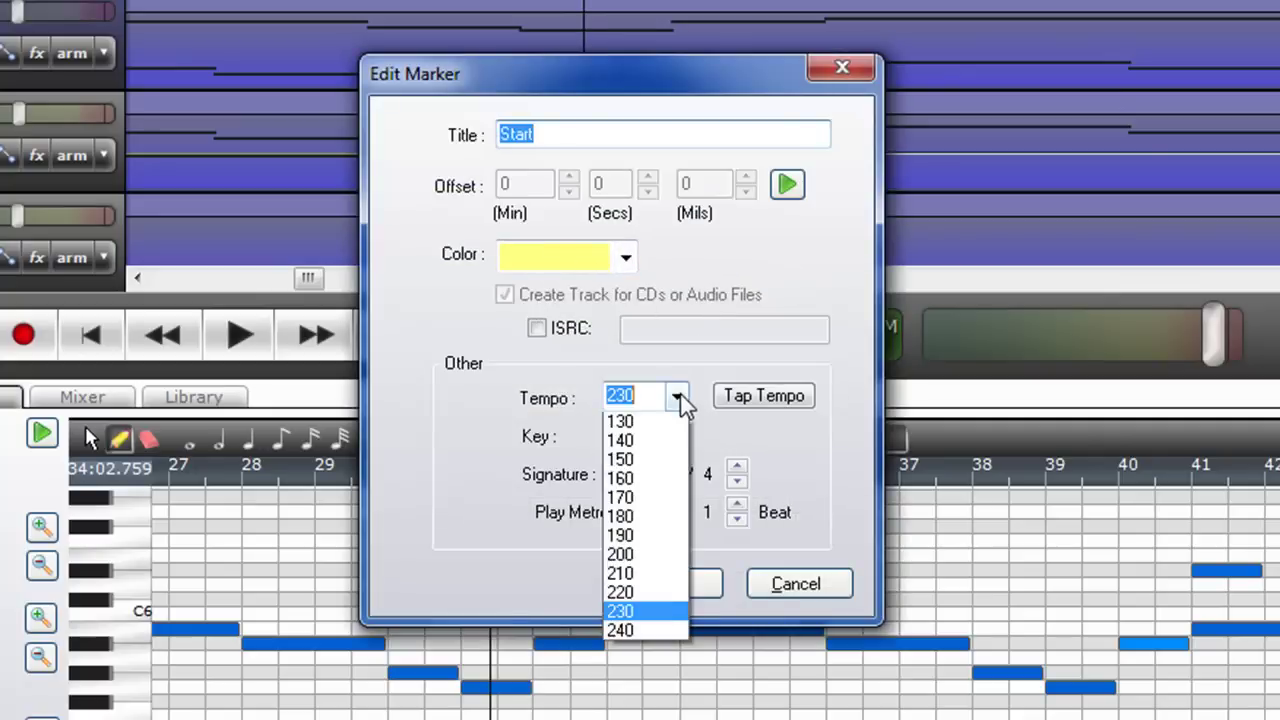
{"action": "scroll", "coordinate": [625, 600], "scroll_direction": "up", "scroll_amount": 3}
{"action": "left_click", "coordinate": [625, 575]}
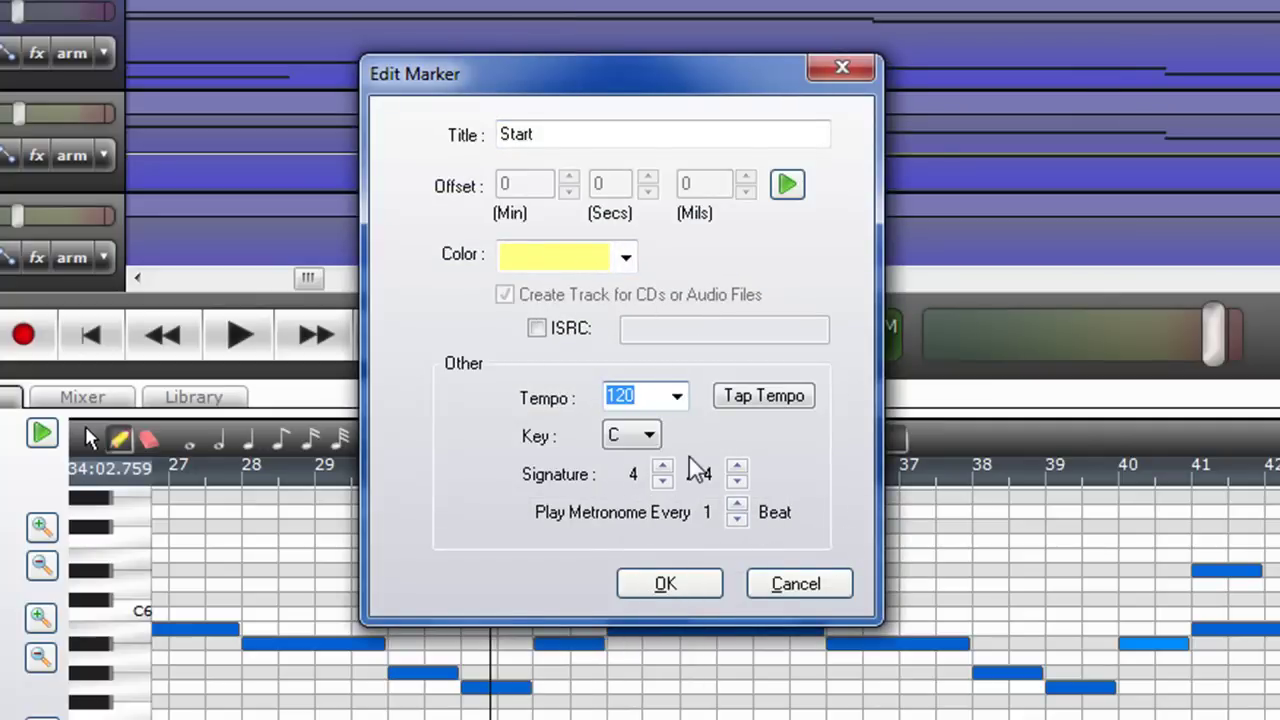
{"action": "left_click", "coordinate": [650, 436]}
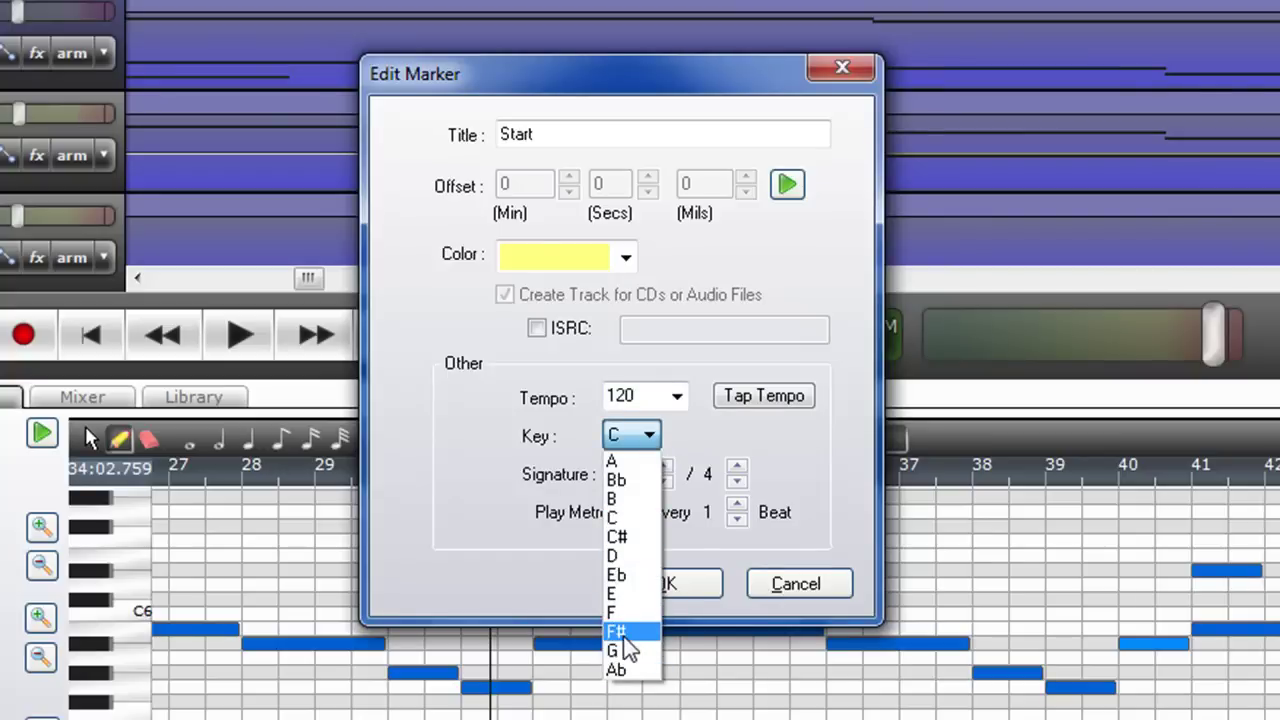
{"action": "left_click", "coordinate": [695, 583]}
{"action": "left_click", "coordinate": [668, 584]}
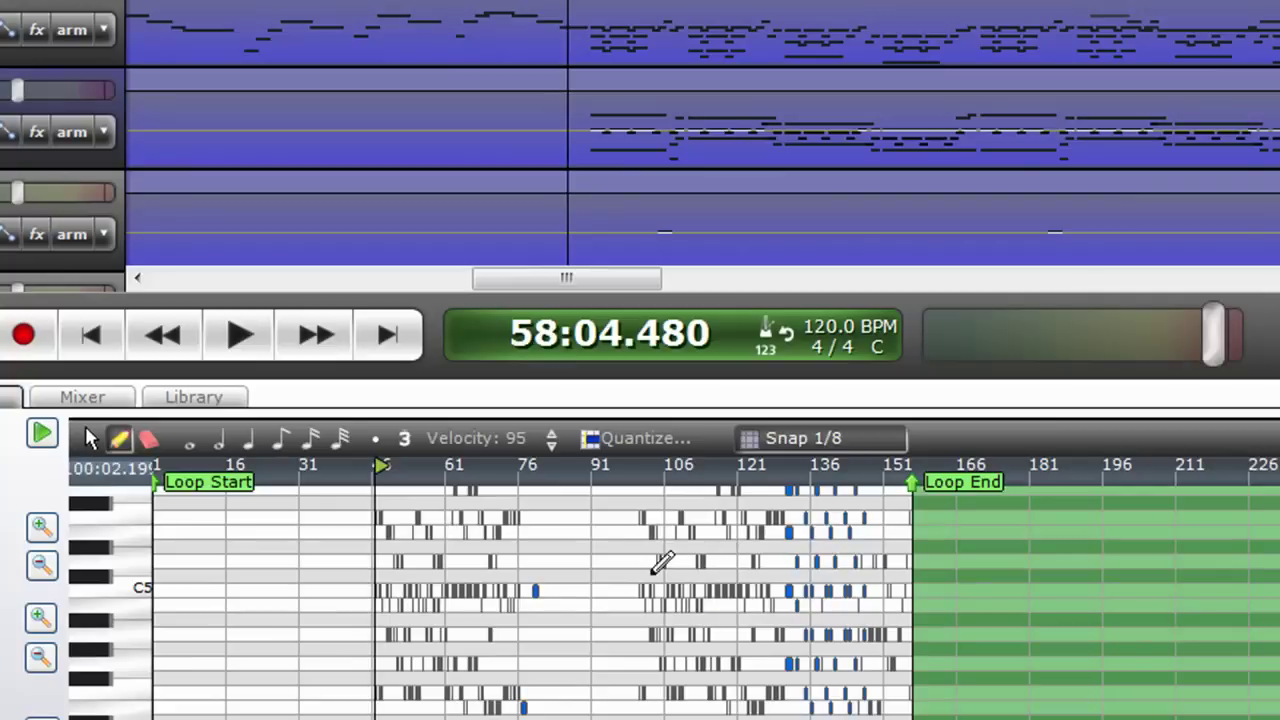
- Play the project from about bar 59 with track 8 in view and stop in bar 62
{"action": "left_click", "coordinate": [236, 334]}
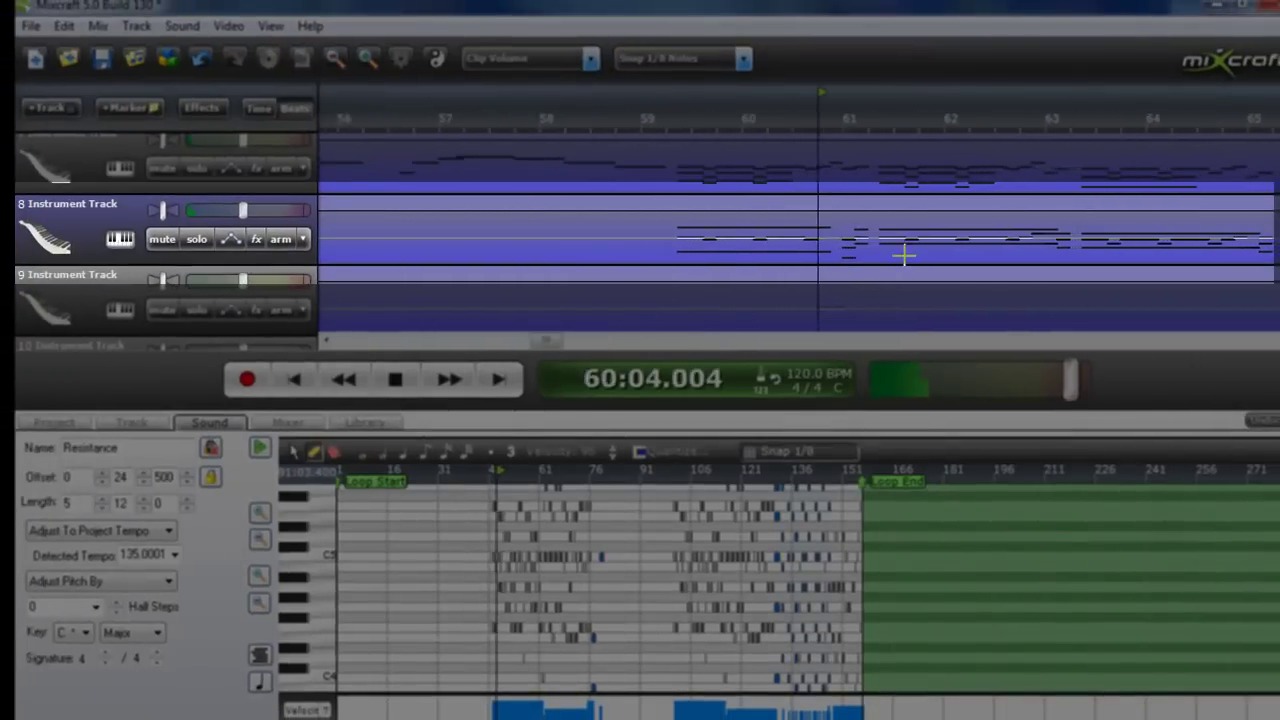
{"action": "scroll", "coordinate": [904, 256], "scroll_direction": "up", "scroll_amount": 3}
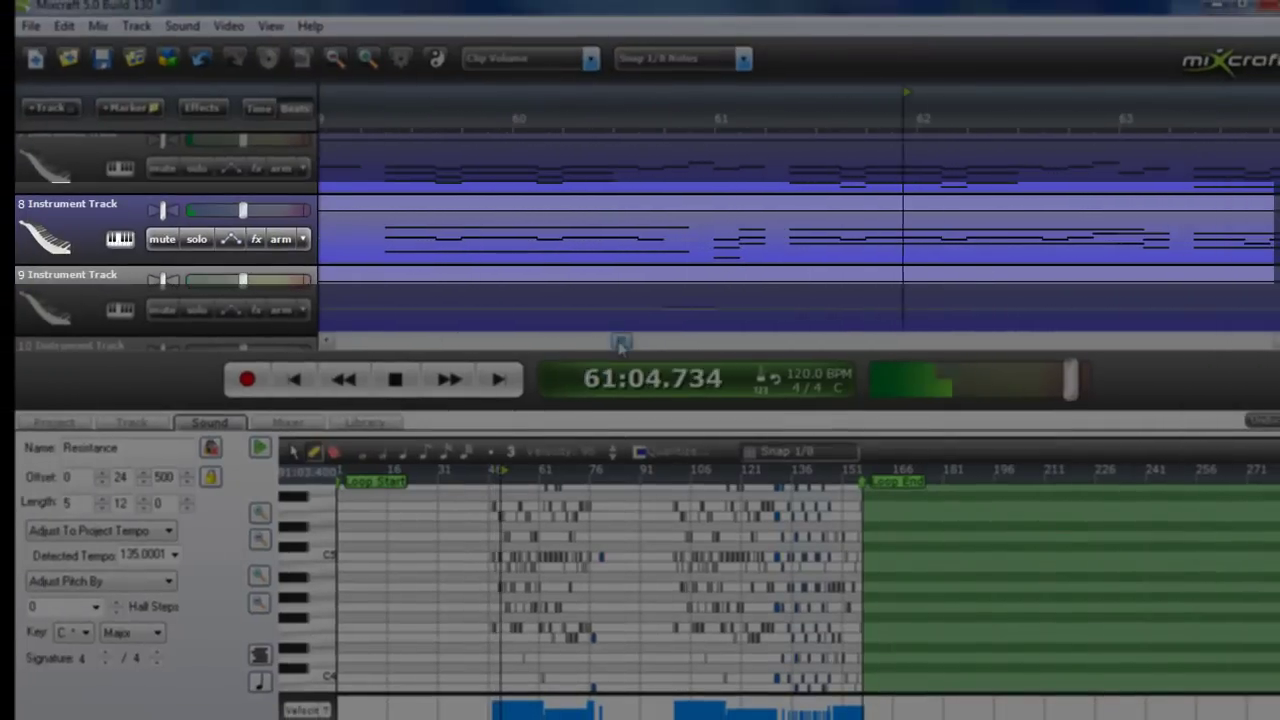
{"action": "key", "text": "space"}
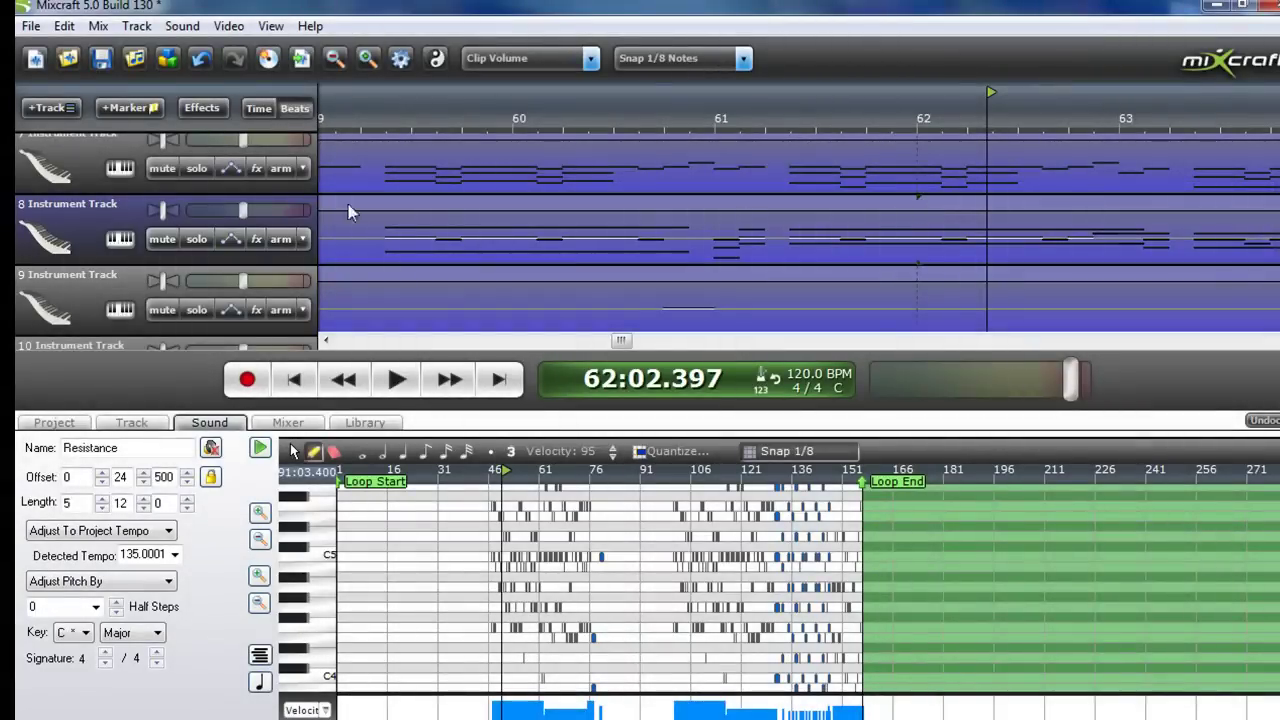
- Solo track 8 and play it from bar 62, stopping at bar 65
{"action": "left_click", "coordinate": [197, 239]}
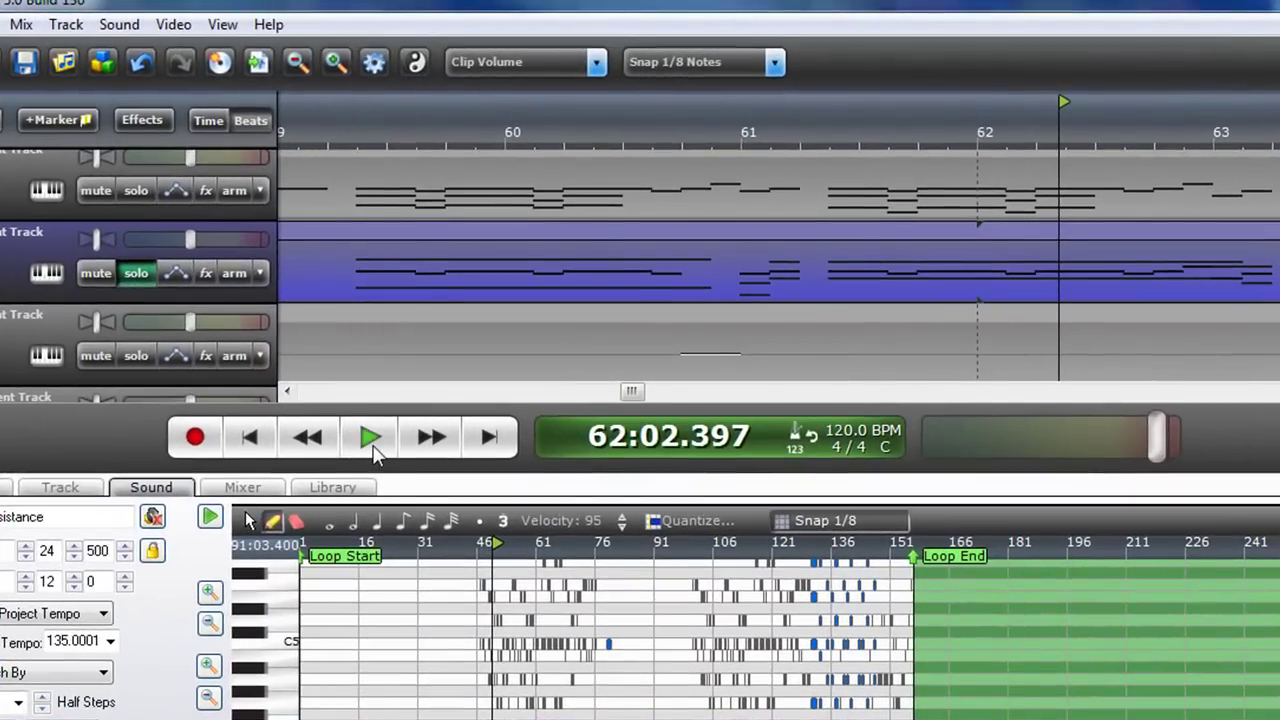
{"action": "left_click", "coordinate": [371, 441]}
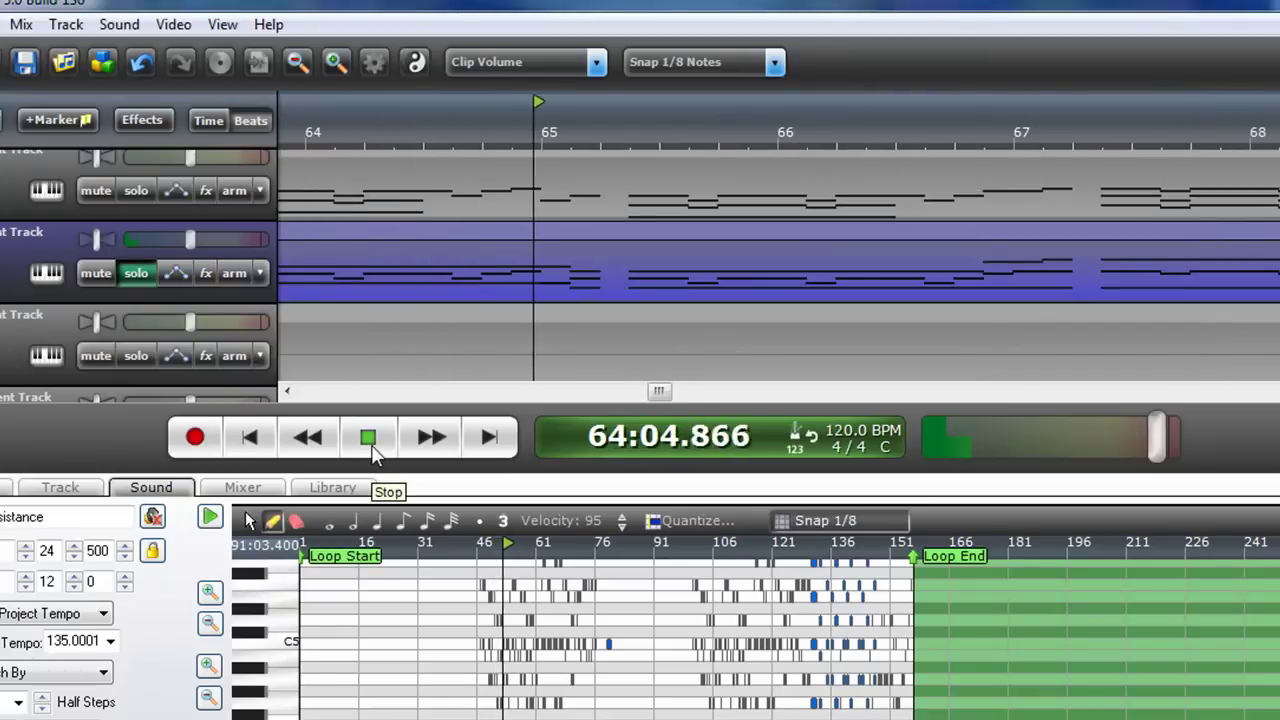
{"action": "left_click", "coordinate": [371, 441]}
- Assign the Crystal preset from the Bell category to track 8 and play the soloed track from bar 65 to bar 68
{"action": "left_click", "coordinate": [52, 274]}
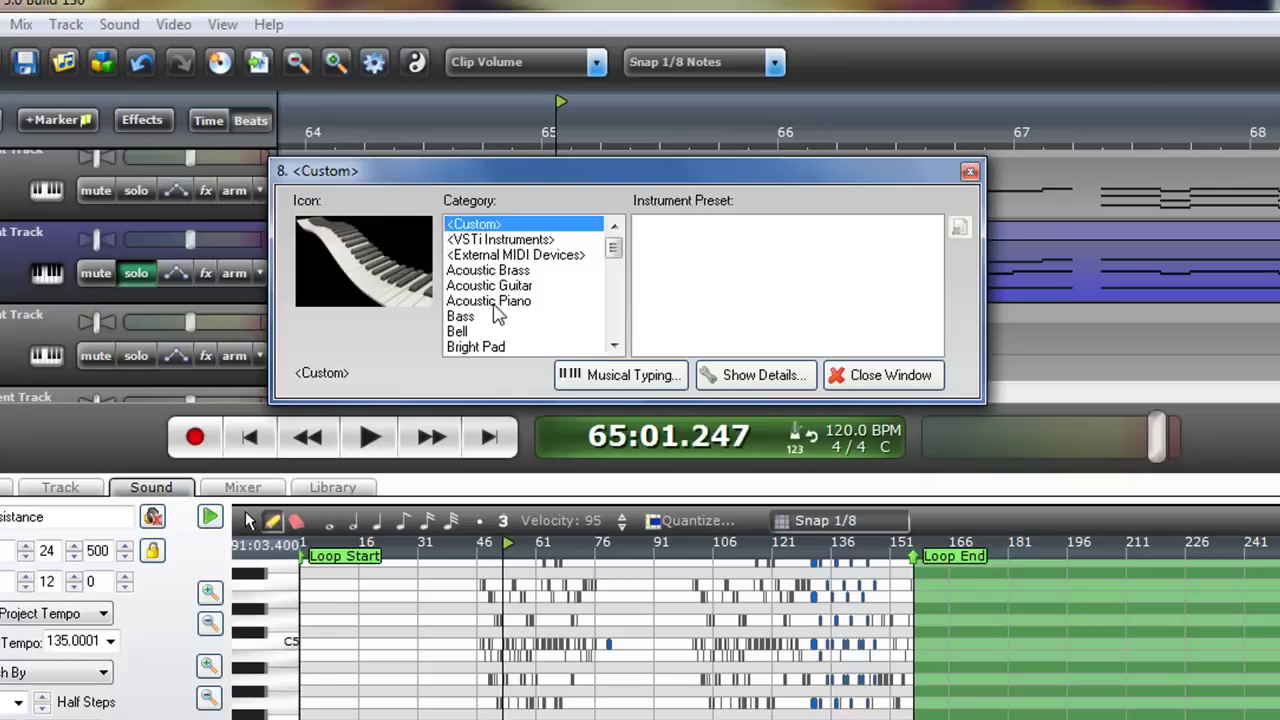
{"action": "left_click_drag", "start_coordinate": [613, 250], "coordinate": [600, 300]}
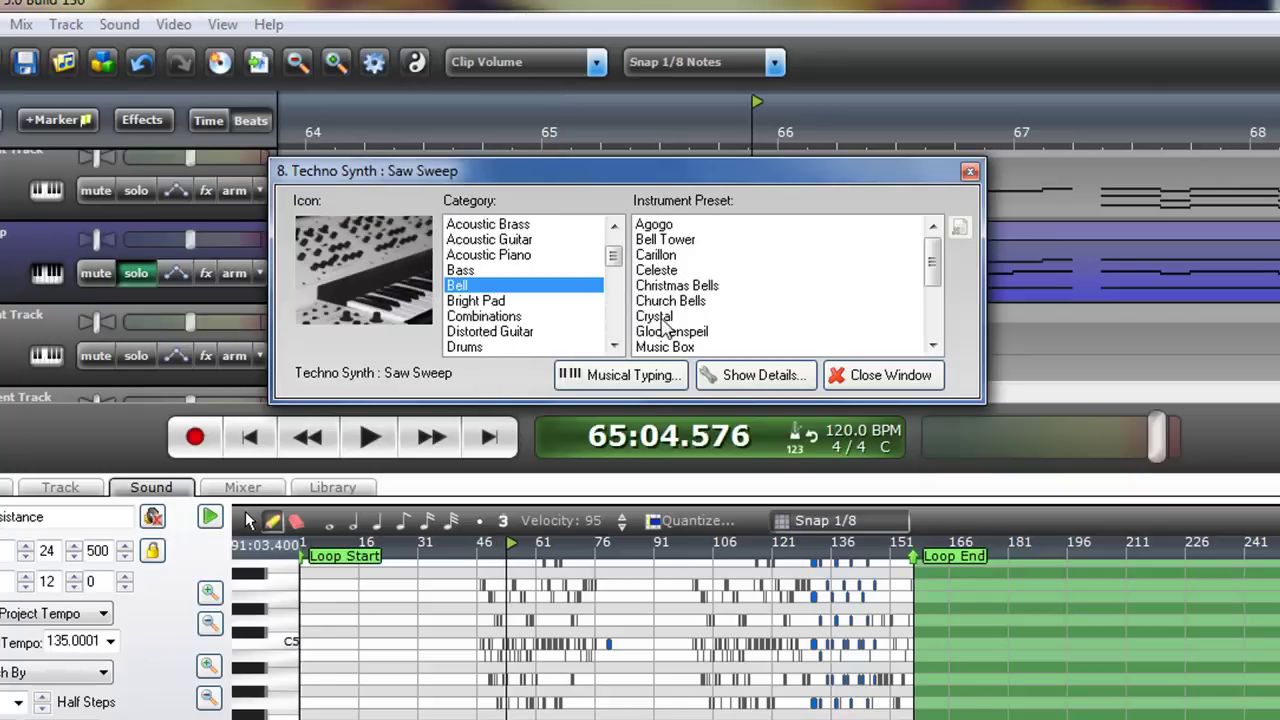
{"action": "left_click", "coordinate": [670, 316]}
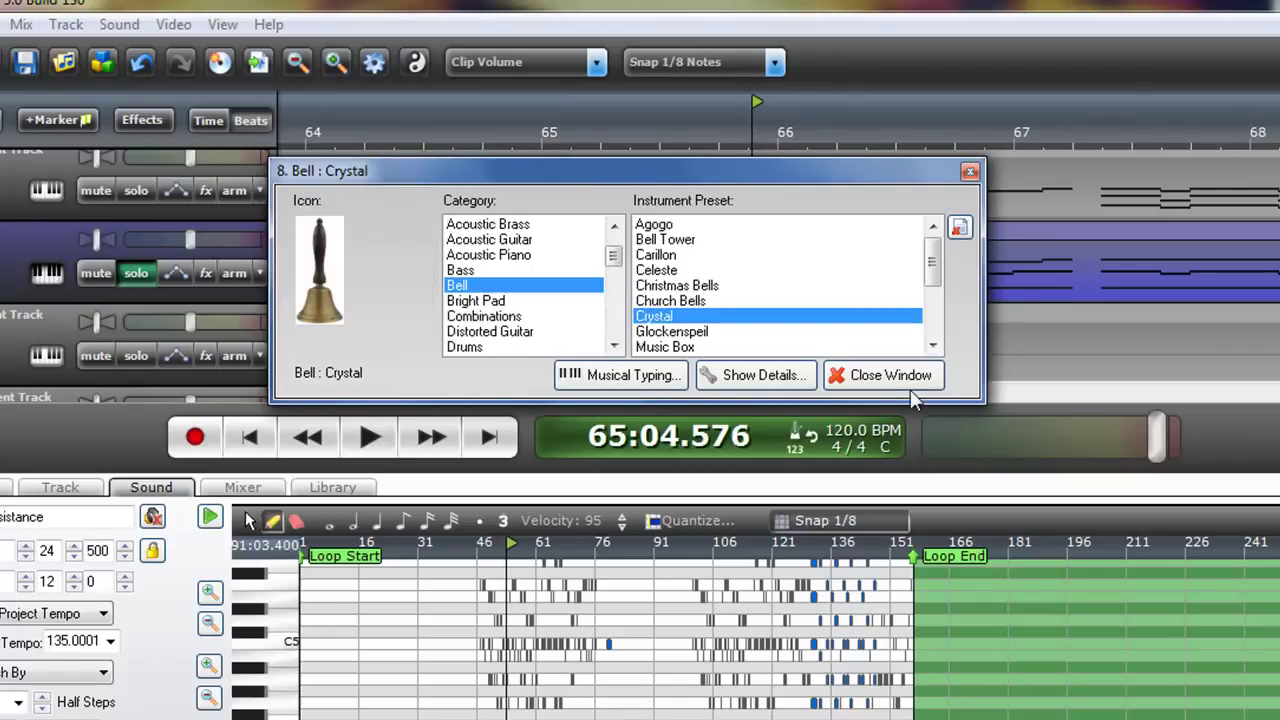
{"action": "left_click", "coordinate": [903, 383]}
{"action": "left_click", "coordinate": [370, 437]}
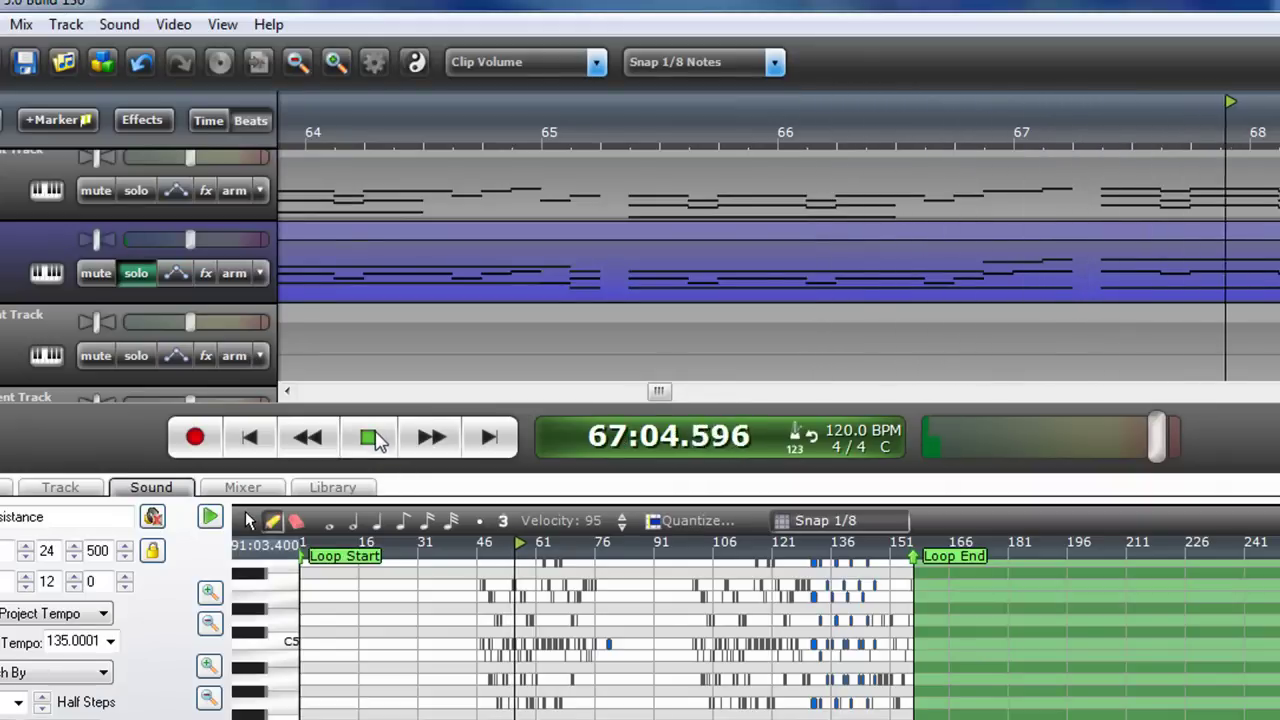
{"action": "left_click", "coordinate": [370, 437]}
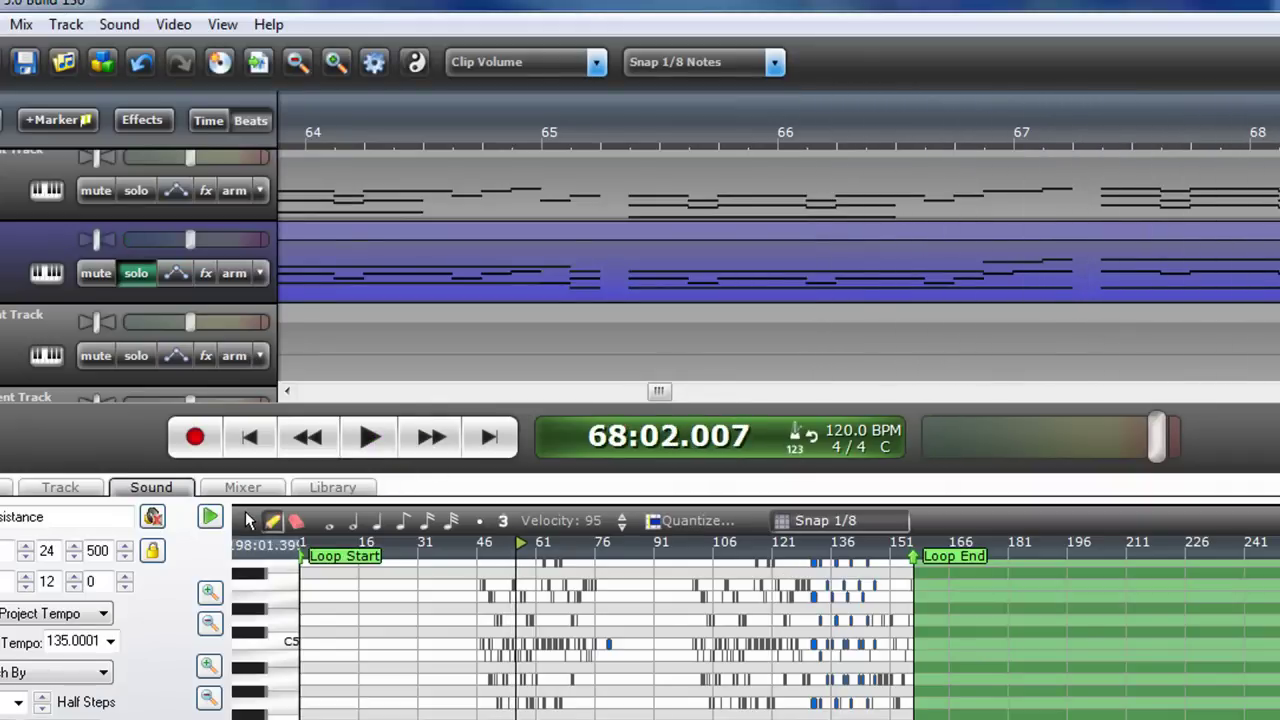
- Undock the details area into its own minimized window and play the soloed Crystal track from bar 68 to bar 69
{"action": "scroll", "coordinate": [939, 585], "scroll_direction": "up", "scroll_amount": 1}
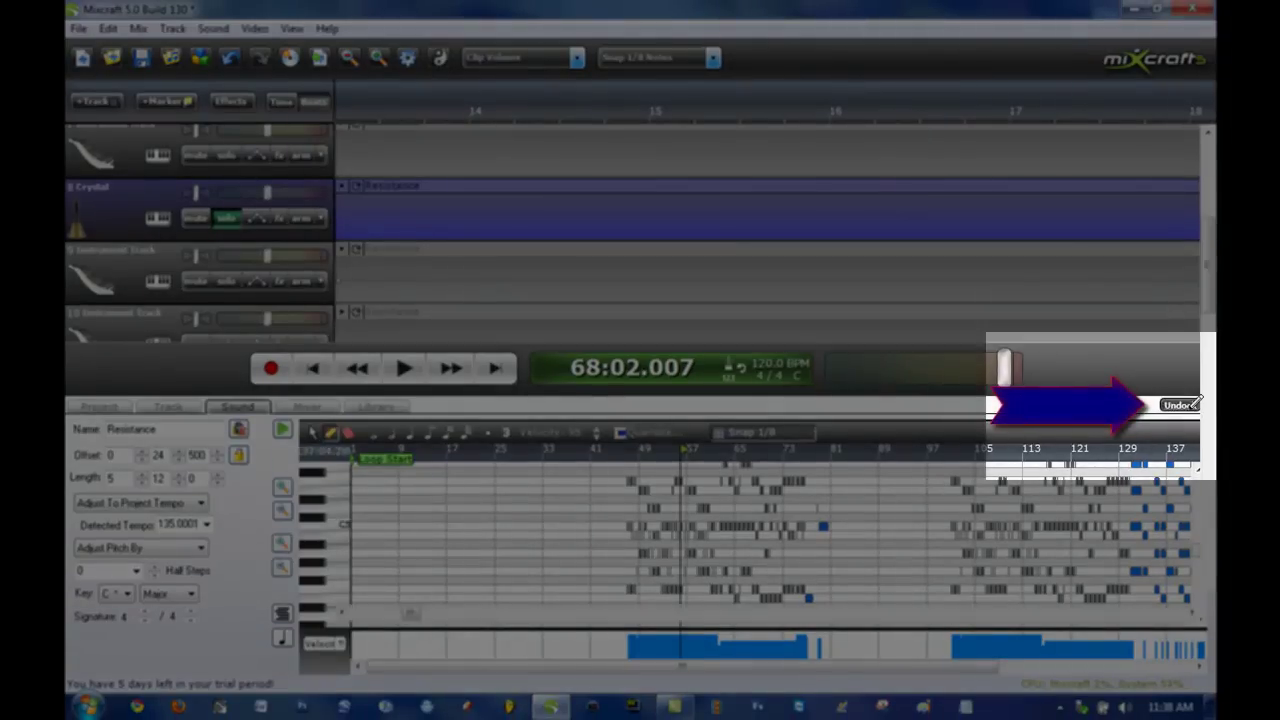
{"action": "left_click", "coordinate": [1193, 404]}
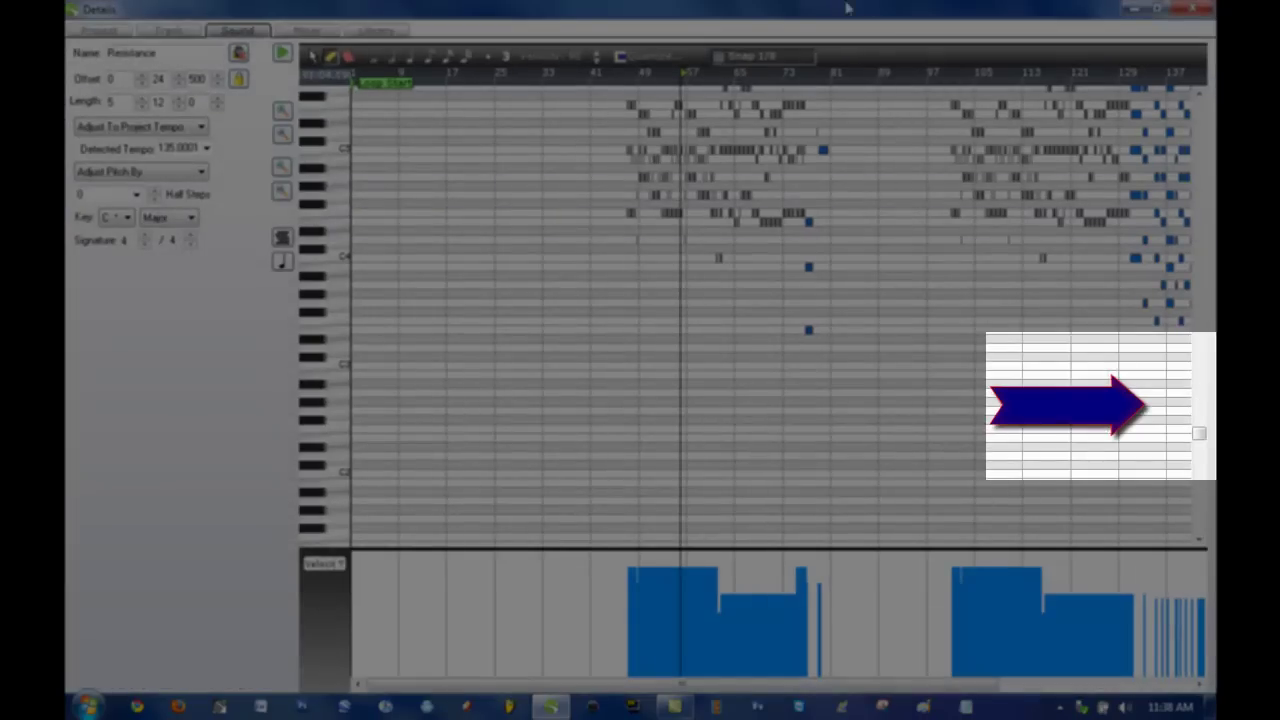
{"action": "left_click_drag", "start_coordinate": [841, 6], "coordinate": [526, 107]}
{"action": "left_click", "coordinate": [786, 99]}
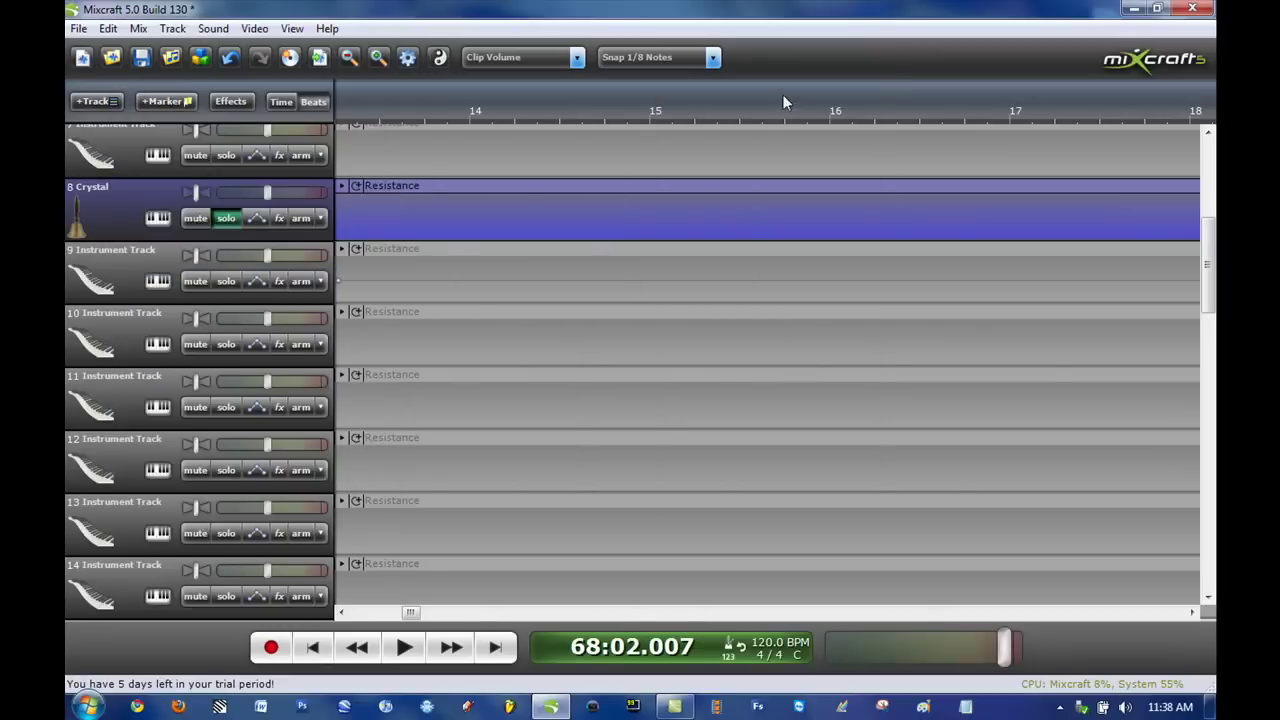
{"action": "left_click", "coordinate": [396, 648]}
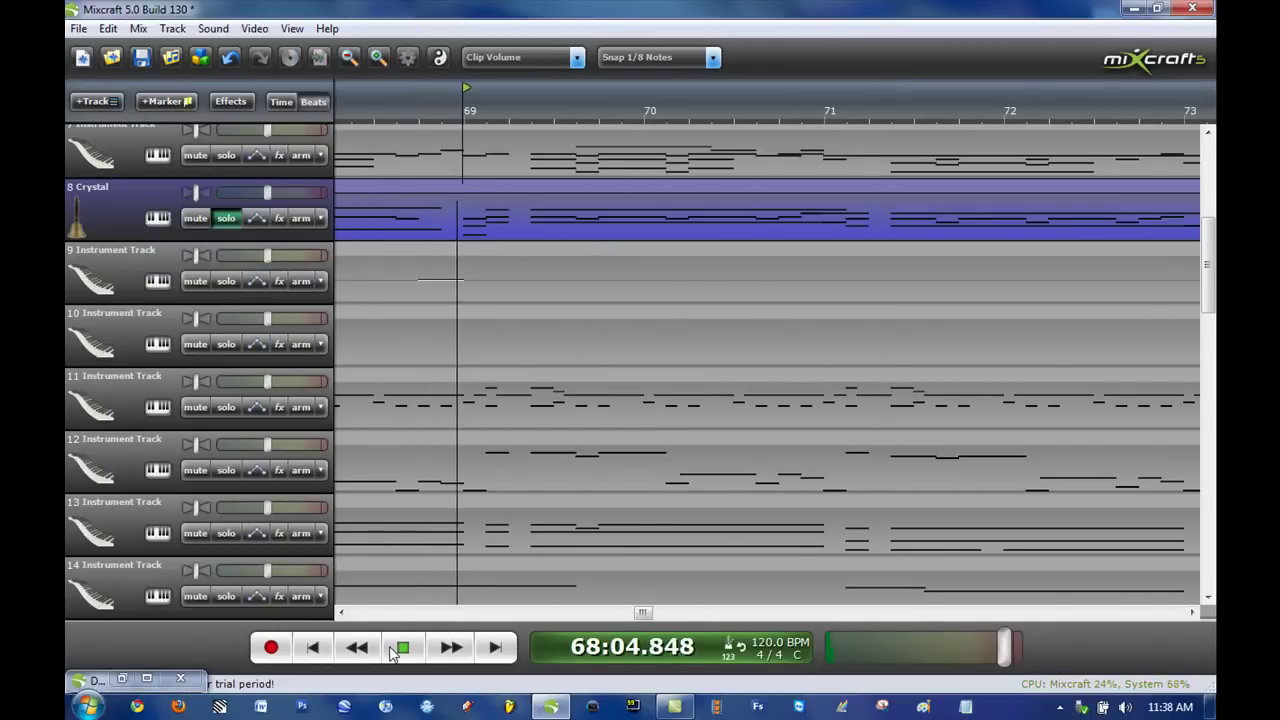
{"action": "left_click", "coordinate": [396, 648]}
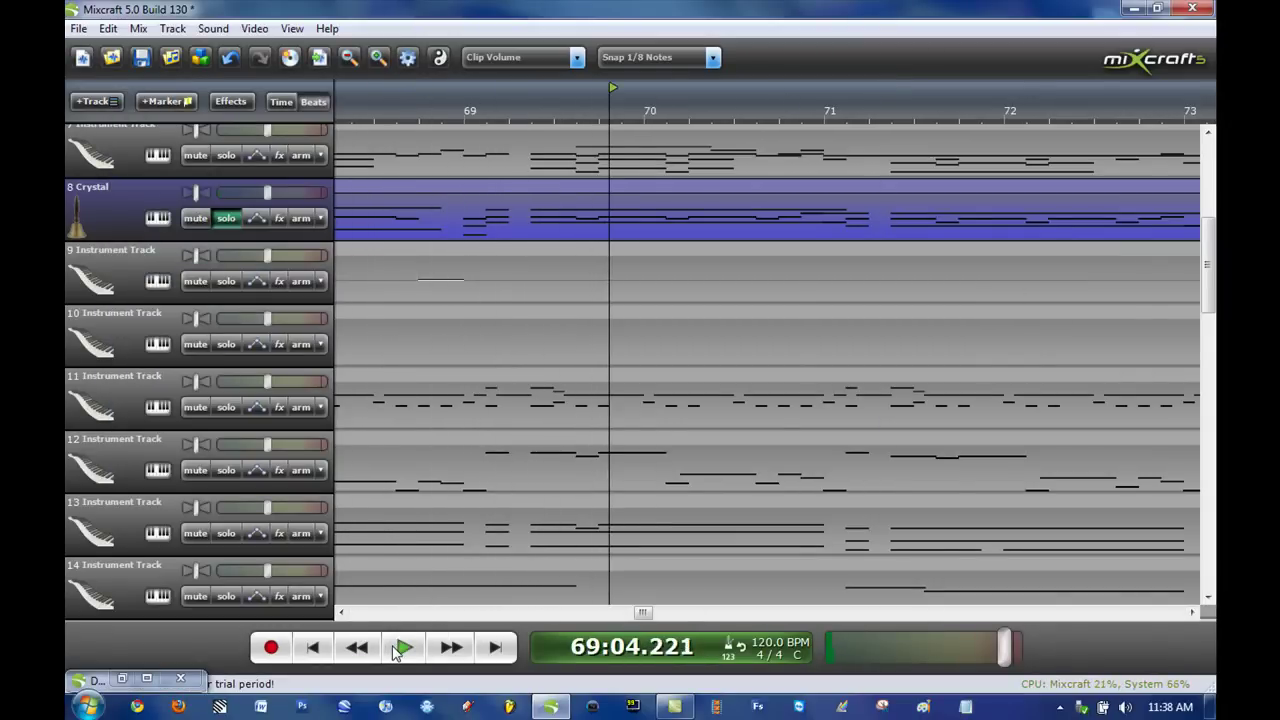
- Arm instrument track 15 and record a MIDI performance on it from about bar 13 to bar 21
{"action": "left_click_drag", "start_coordinate": [1212, 277], "coordinate": [1212, 340]}
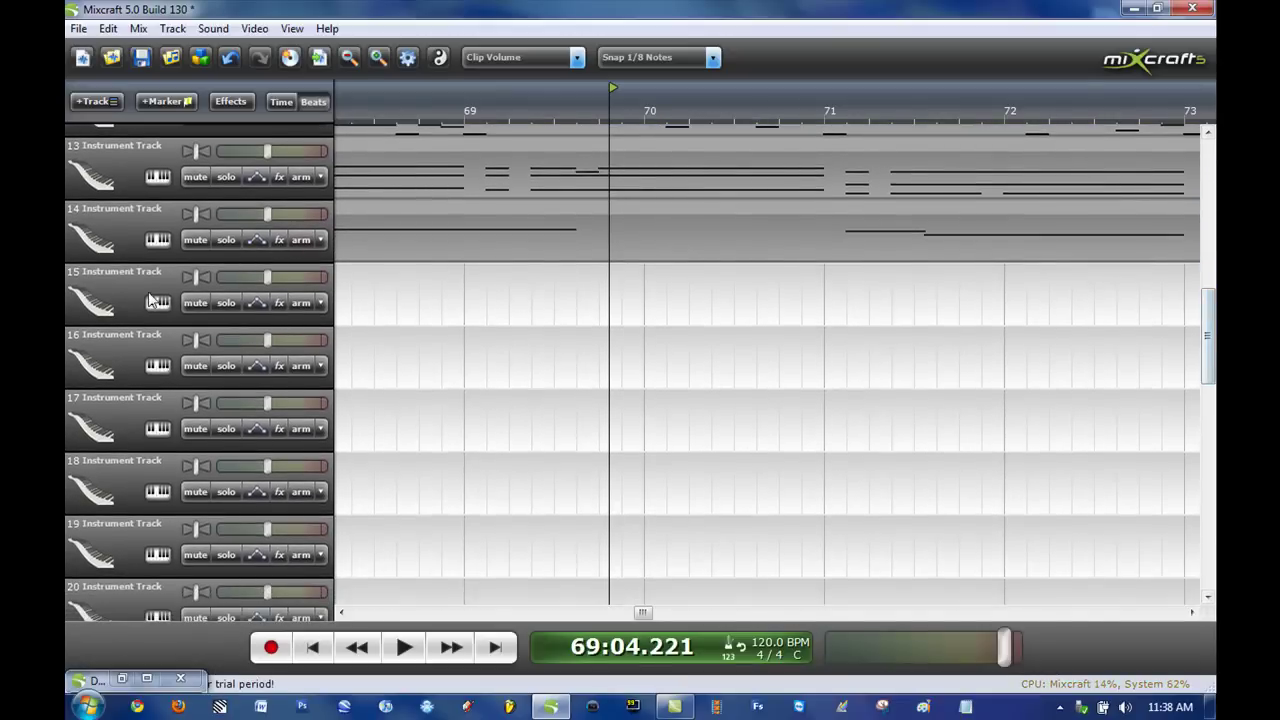
{"action": "left_click", "coordinate": [342, 279]}
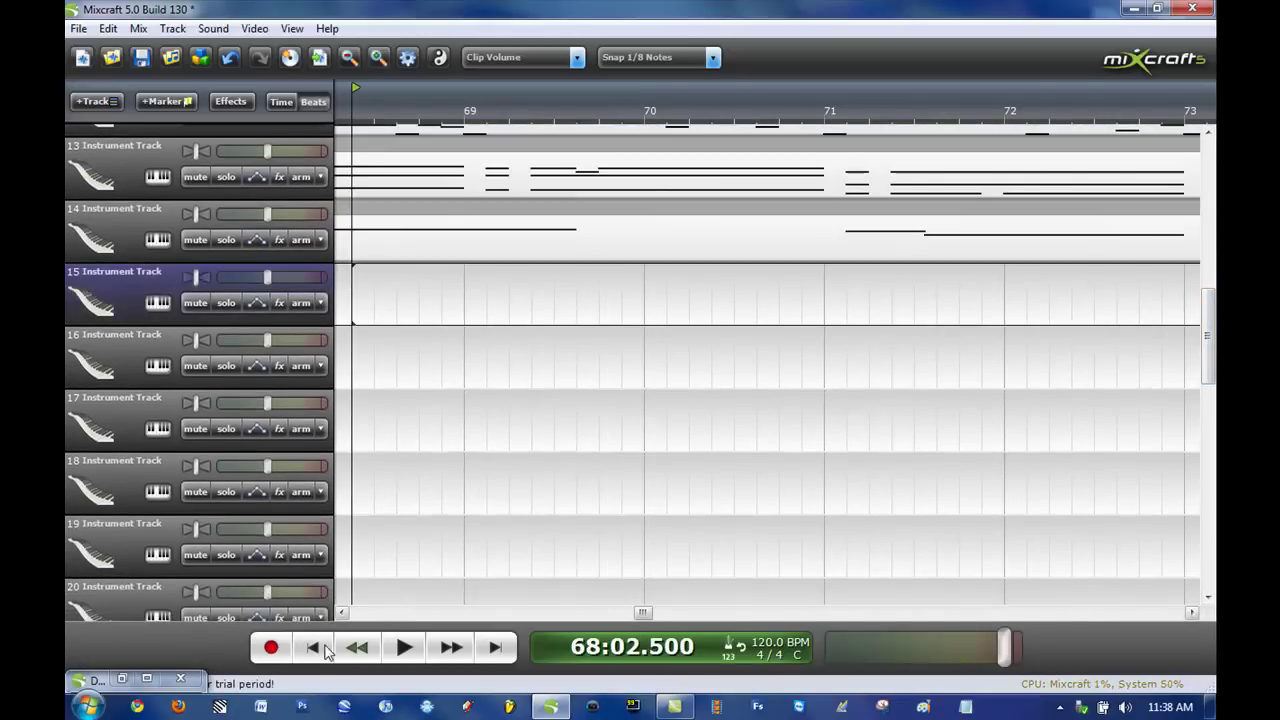
{"action": "left_click", "coordinate": [313, 647]}
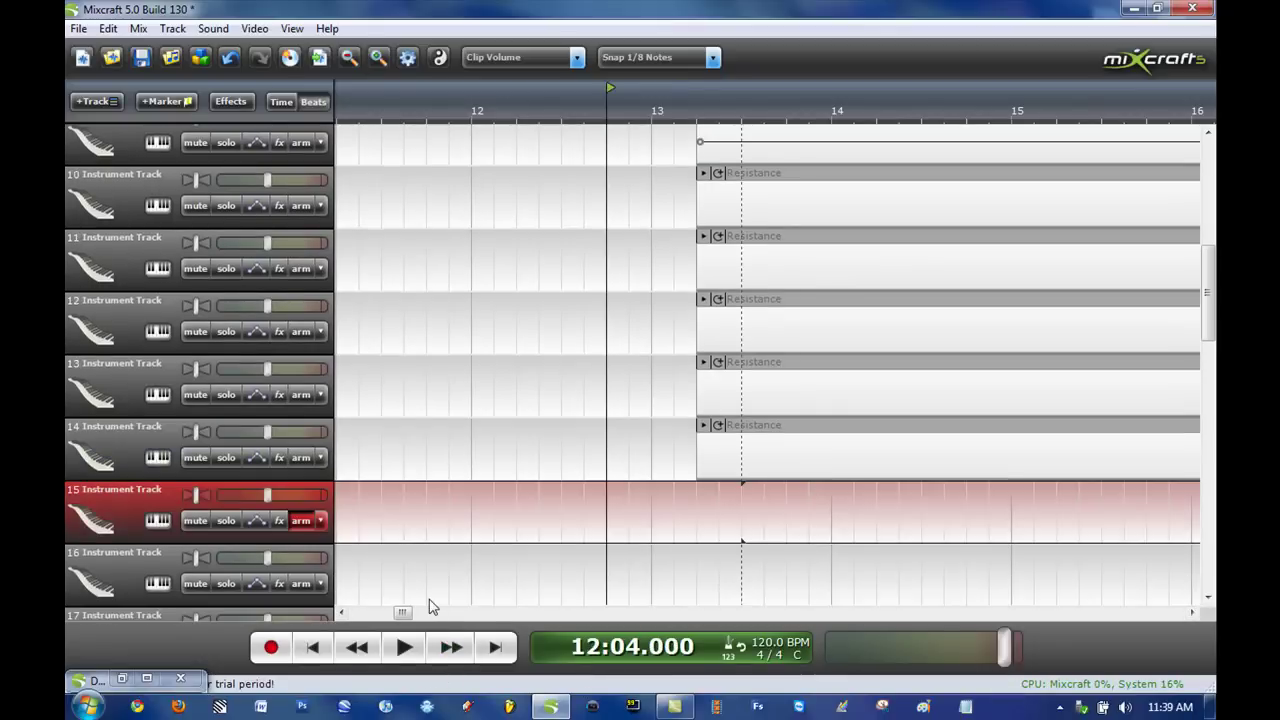
{"action": "left_click", "coordinate": [1060, 708]}
{"action": "left_click", "coordinate": [568, 645]}
{"action": "left_click", "coordinate": [400, 650]}
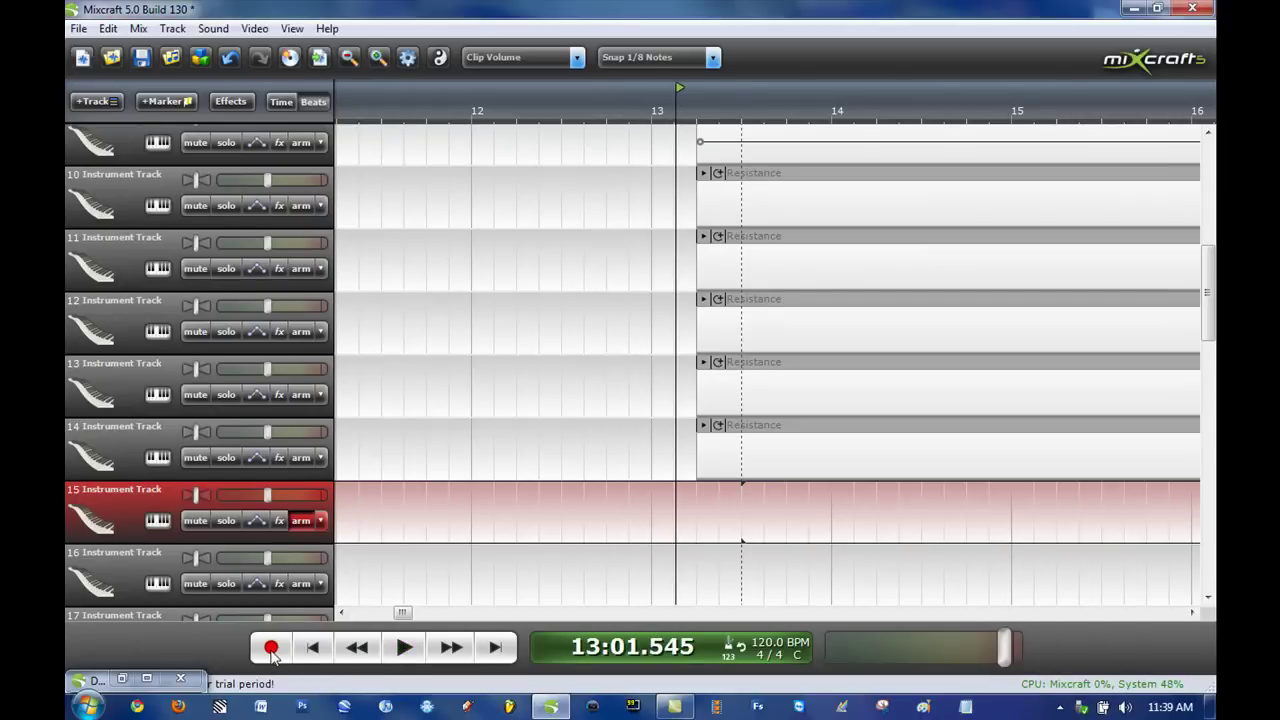
{"action": "left_click", "coordinate": [271, 648]}
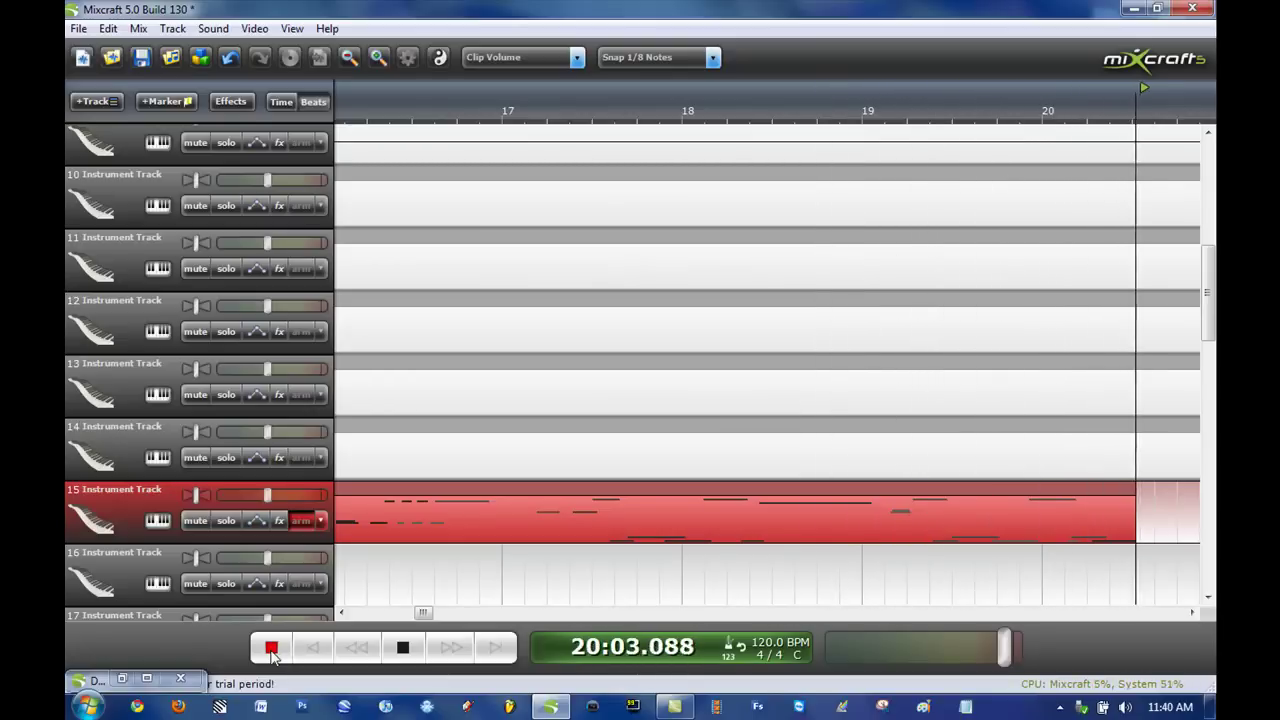
{"action": "left_click", "coordinate": [403, 647]}
- Move the recorded clip on track 15 along the timeline so that it starts in bar 19
{"action": "scroll", "coordinate": [645, 331], "scroll_direction": "down", "scroll_amount": 5}
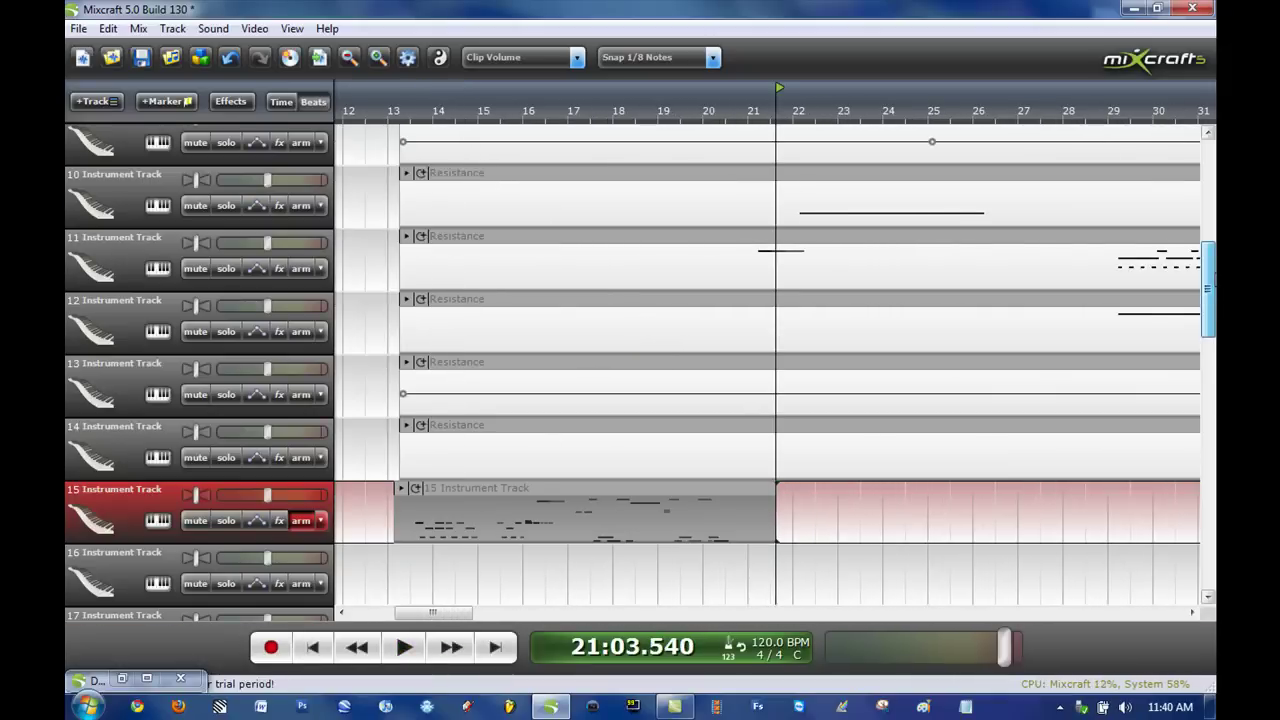
{"action": "scroll", "coordinate": [1207, 305], "scroll_direction": "up", "scroll_amount": 4}
{"action": "scroll", "coordinate": [1040, 374], "scroll_direction": "down", "scroll_amount": 3}
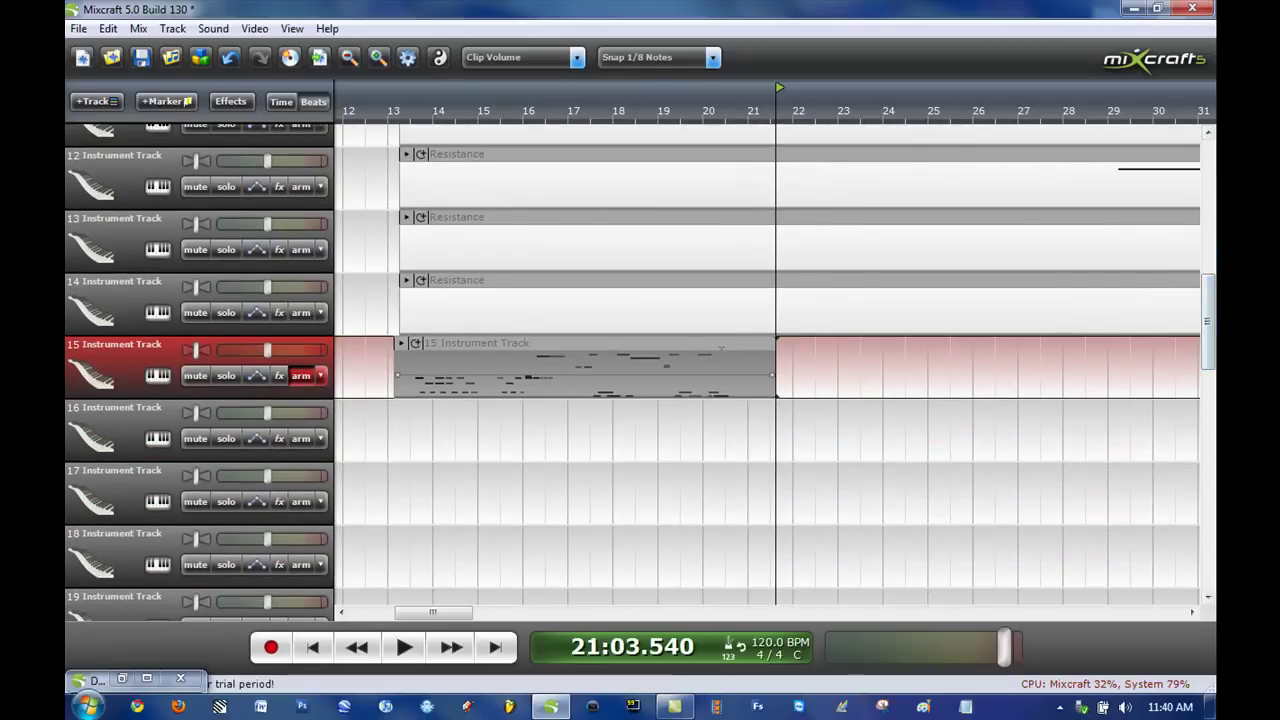
{"action": "left_click_drag", "start_coordinate": [707, 345], "coordinate": [980, 342]}
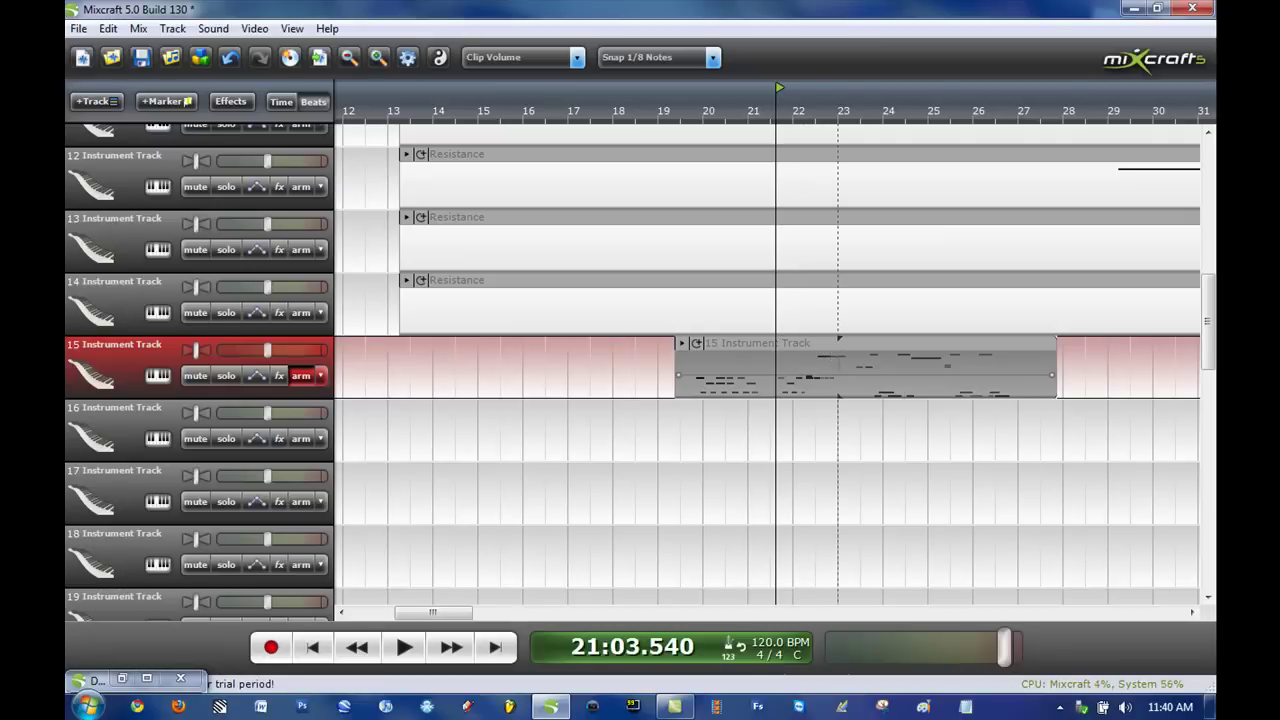
- Dock the details window again, enlarge the recorded notes in the piano roll and play them from bar 21 to bar 22
{"action": "left_click", "coordinate": [146, 680]}
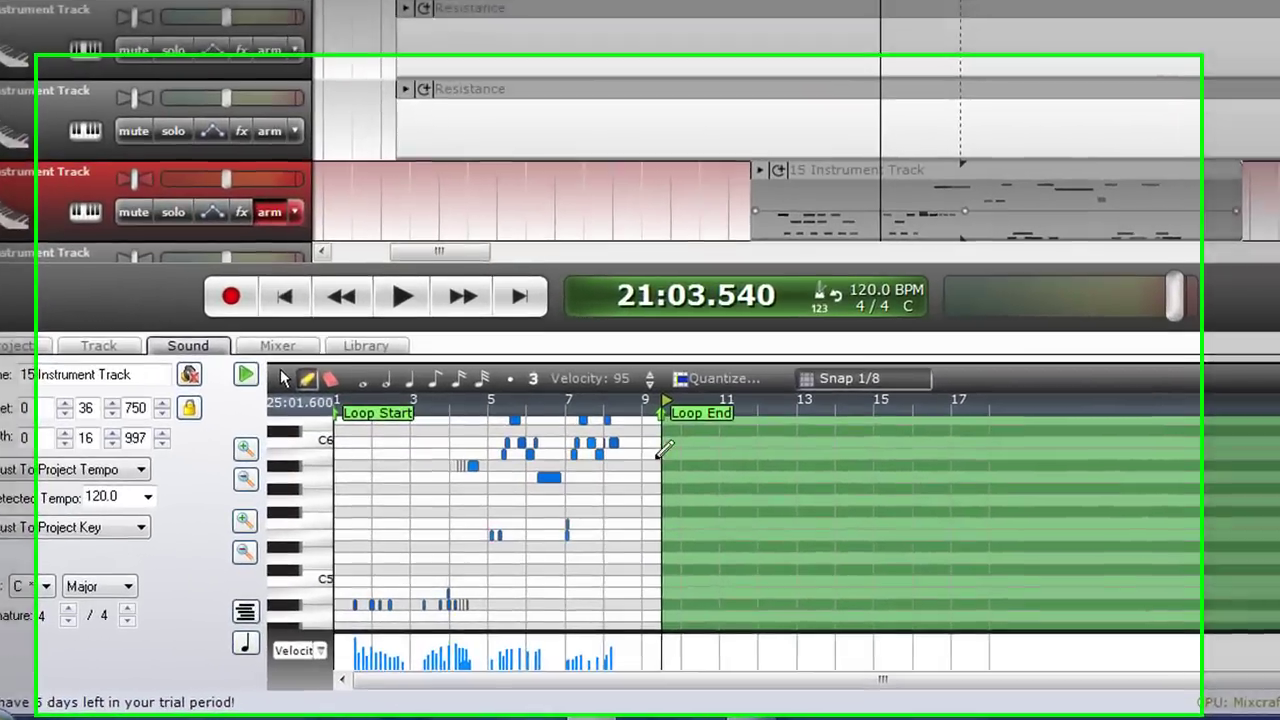
{"action": "scroll", "coordinate": [572, 523], "scroll_direction": "up", "scroll_amount": 4}
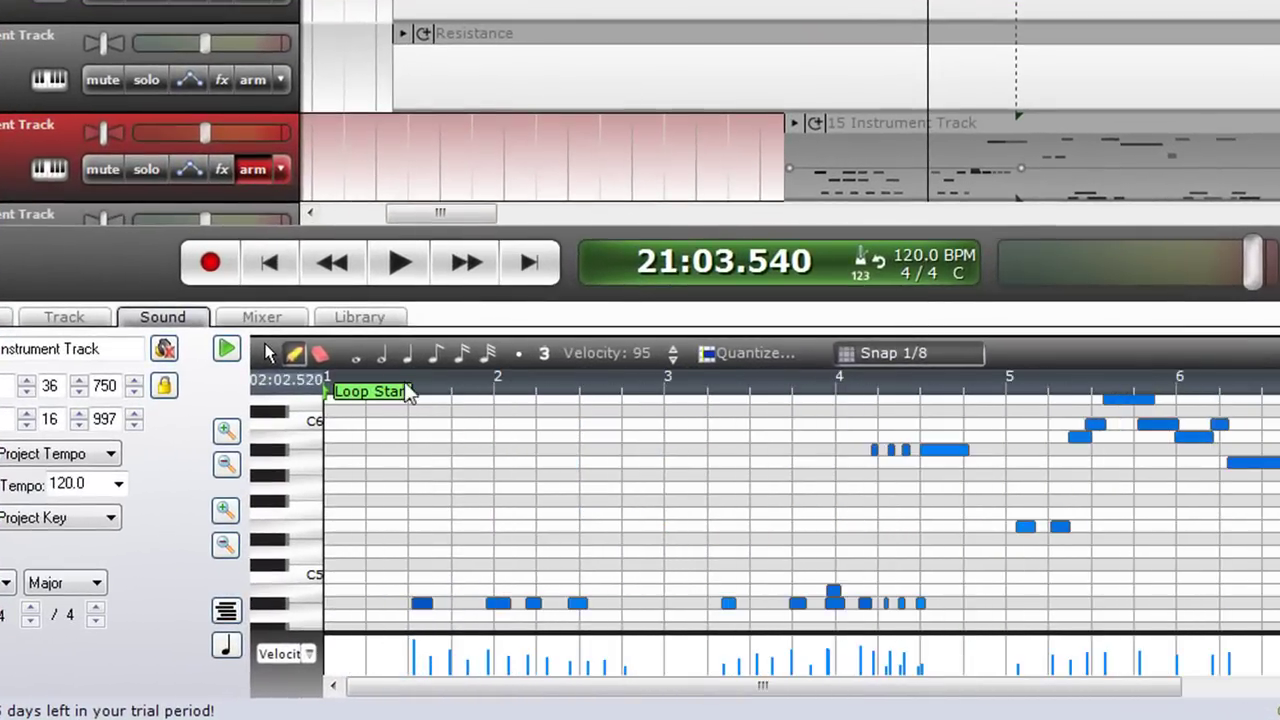
{"action": "left_click", "coordinate": [398, 263]}
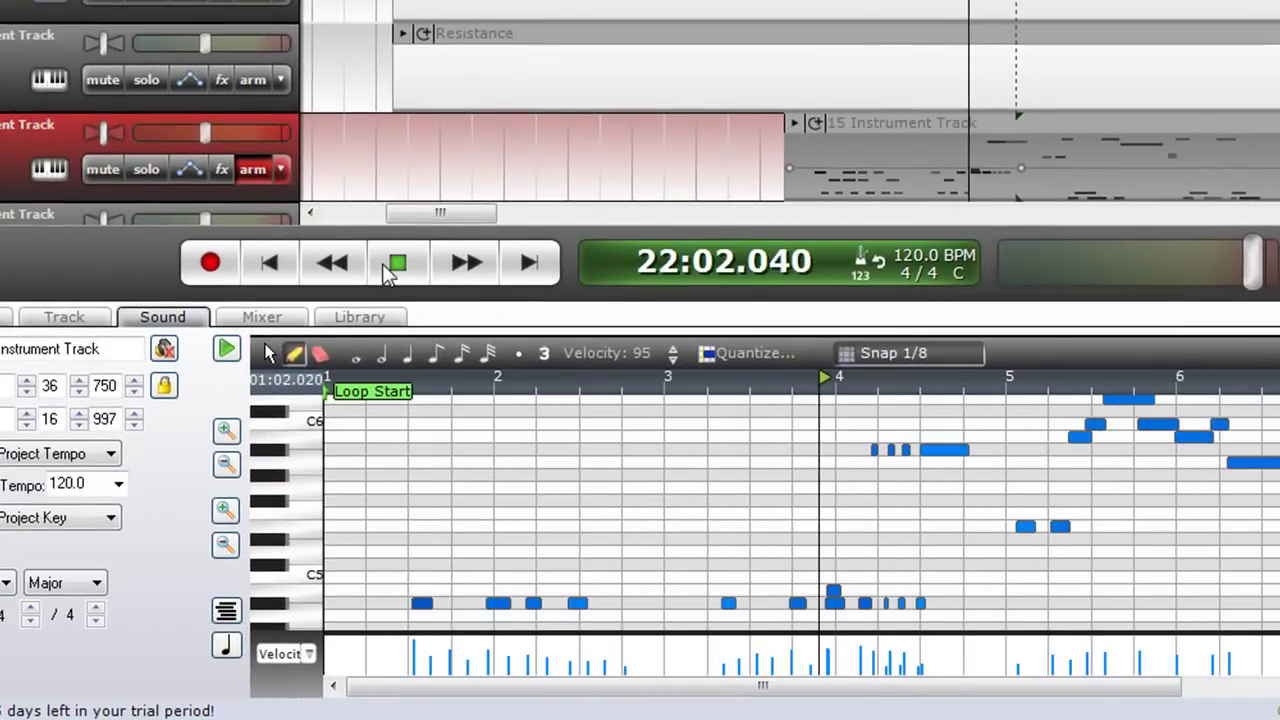
{"action": "left_click", "coordinate": [392, 268]}
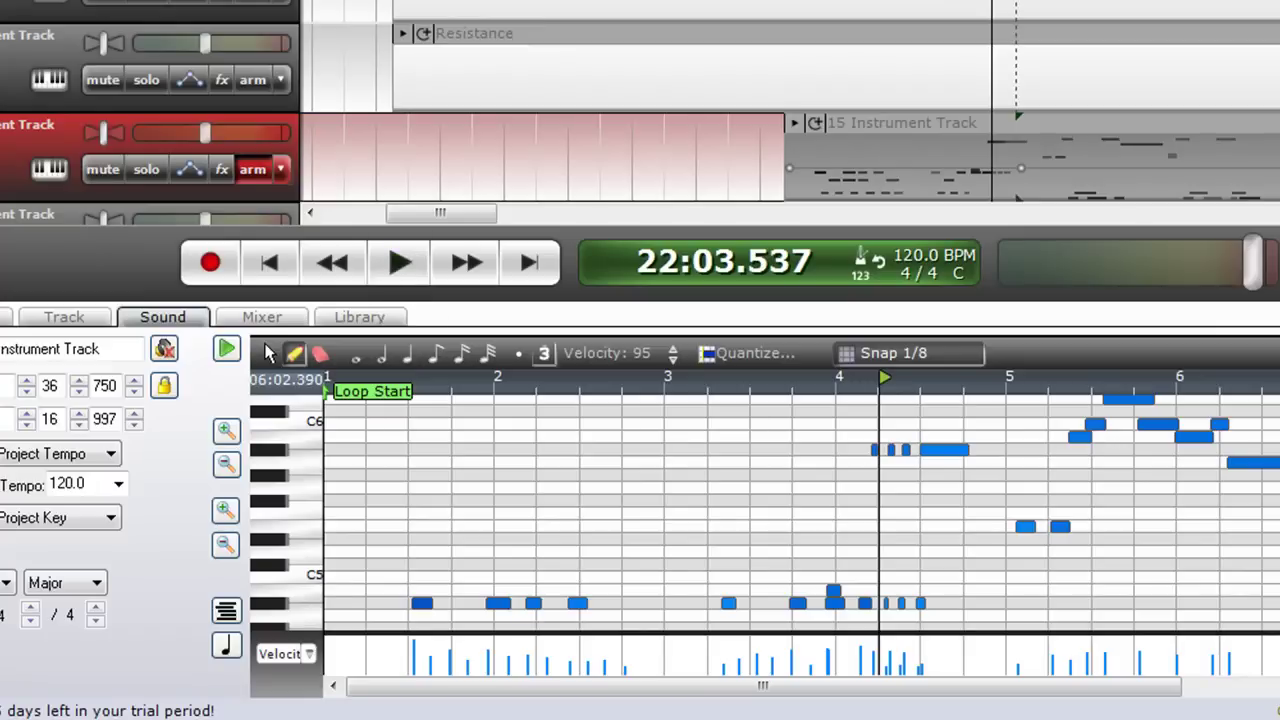
- View the dialog for saving the project as a MIDI file and close it without saving
{"action": "scroll", "coordinate": [640, 112], "scroll_direction": "up", "scroll_amount": 8}
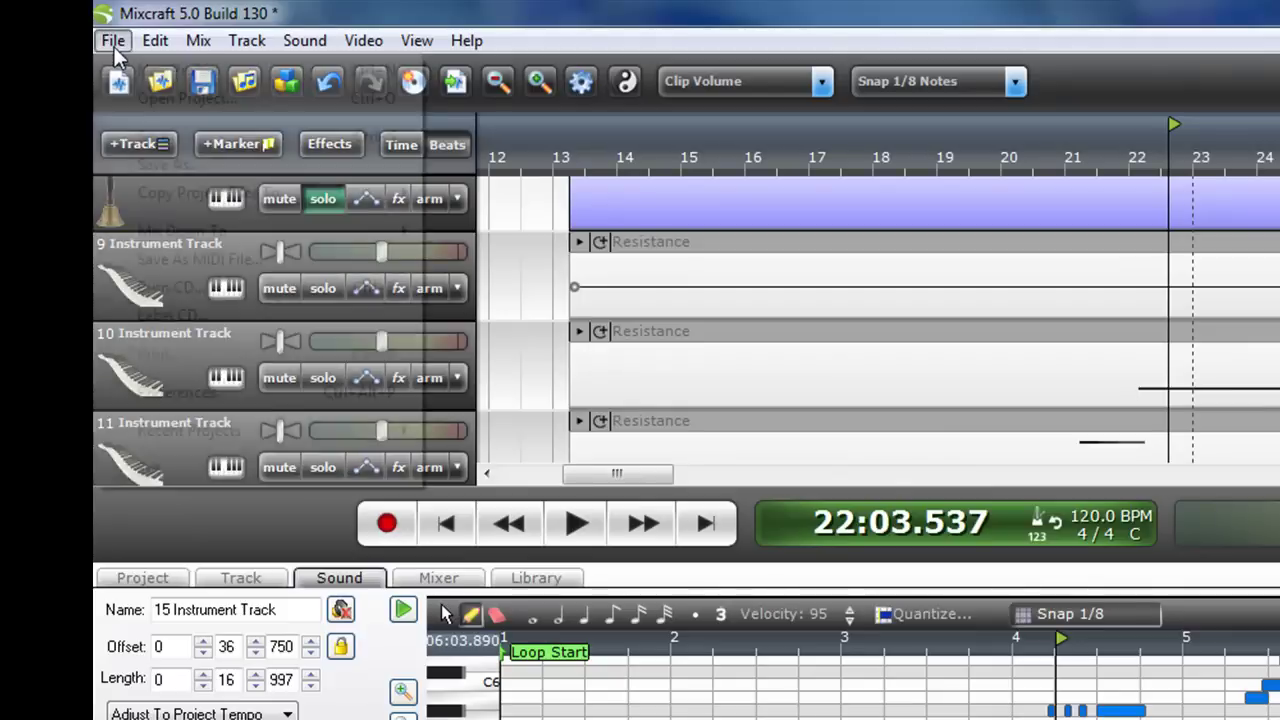
{"action": "left_click", "coordinate": [113, 42]}
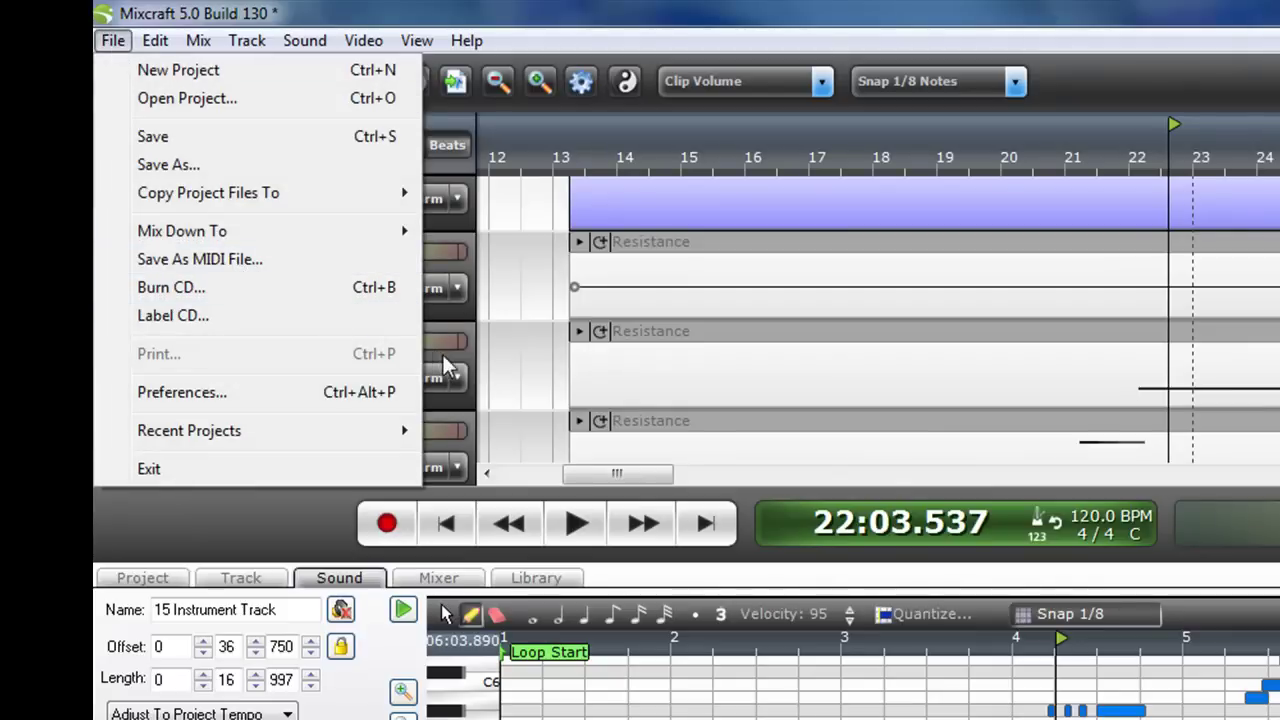
{"action": "left_click", "coordinate": [153, 262]}
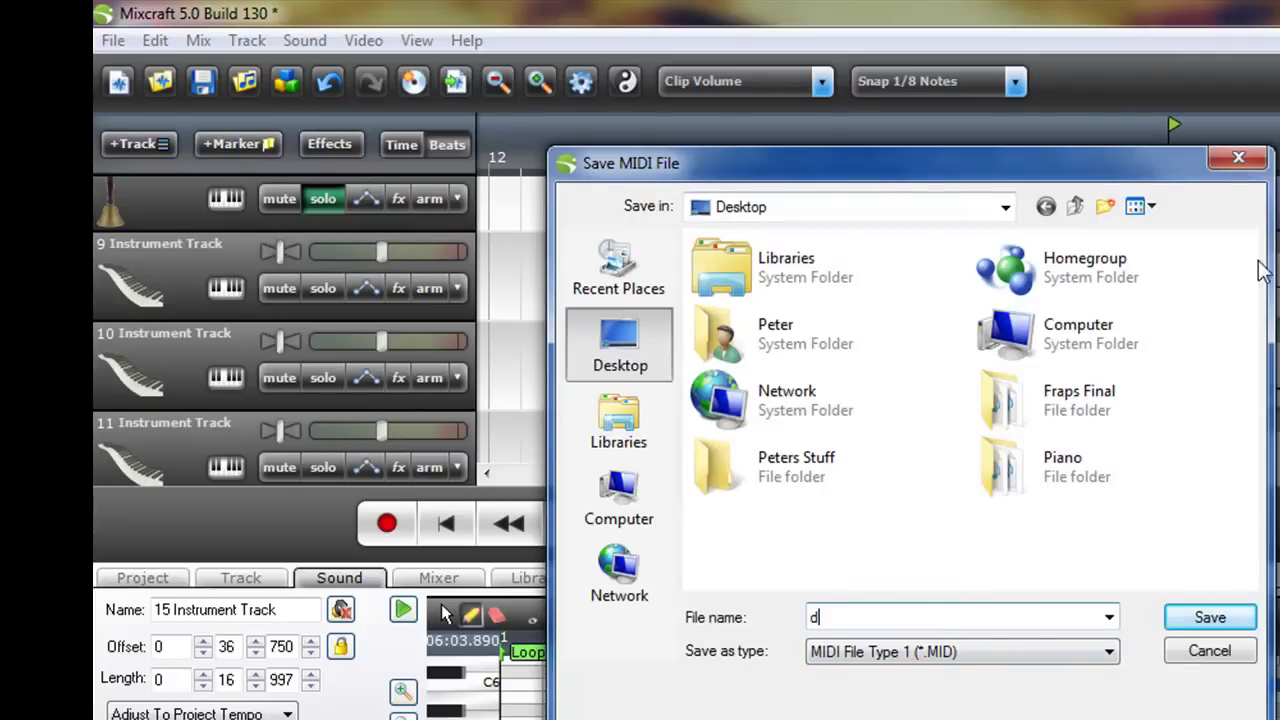
{"action": "left_click", "coordinate": [1238, 163]}
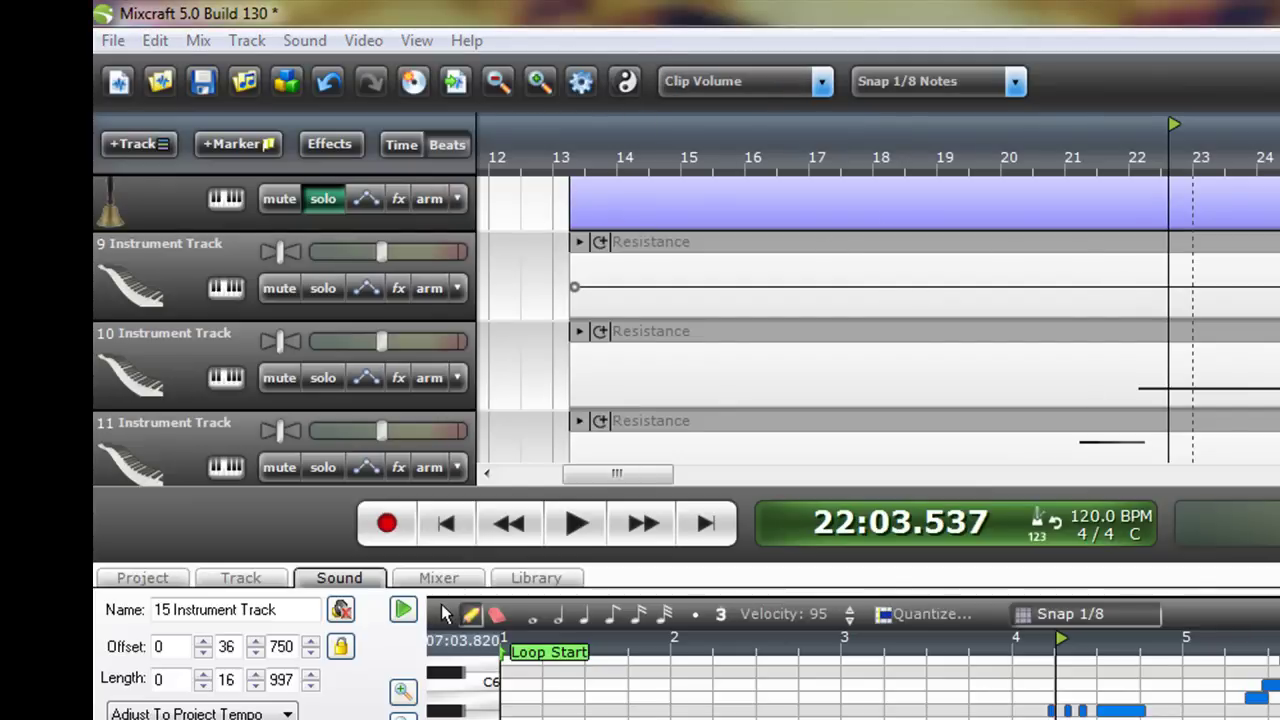
- Look through the available editing, mixing, track, sound, video, view and help commands without choosing any
{"action": "scroll", "coordinate": [686, 330], "scroll_direction": "up", "scroll_amount": 3}
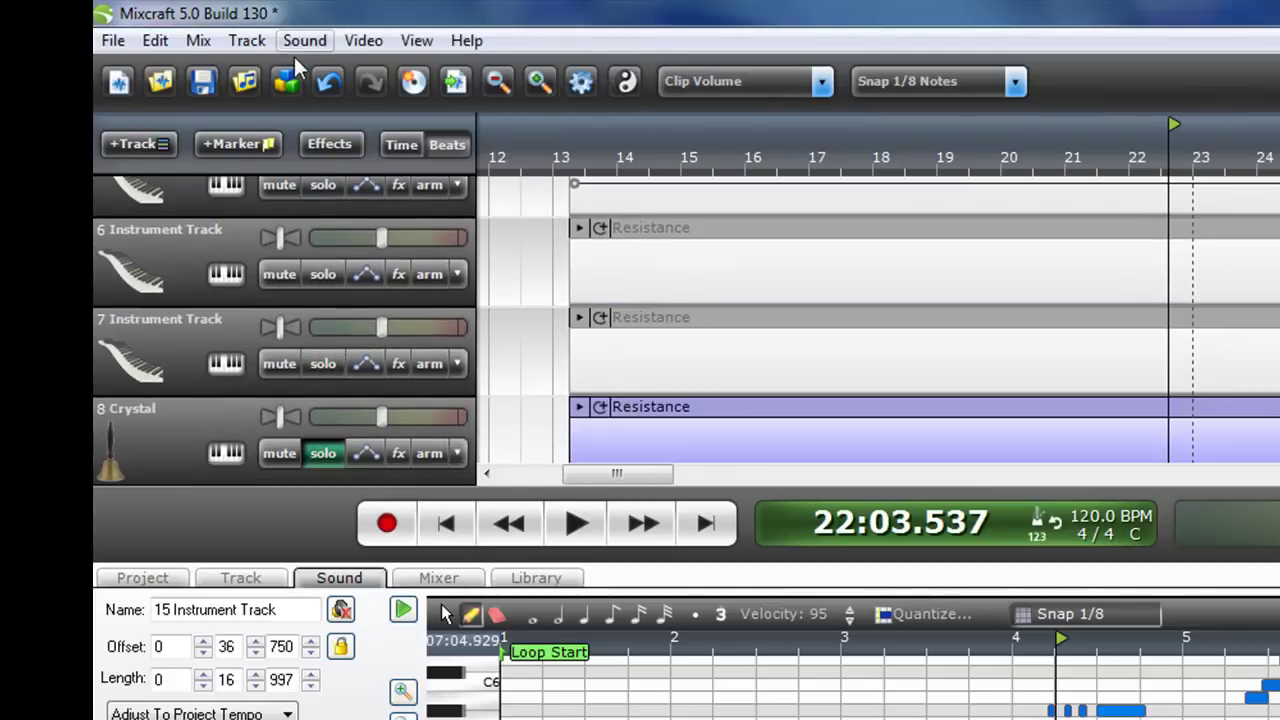
{"action": "left_click", "coordinate": [110, 40]}
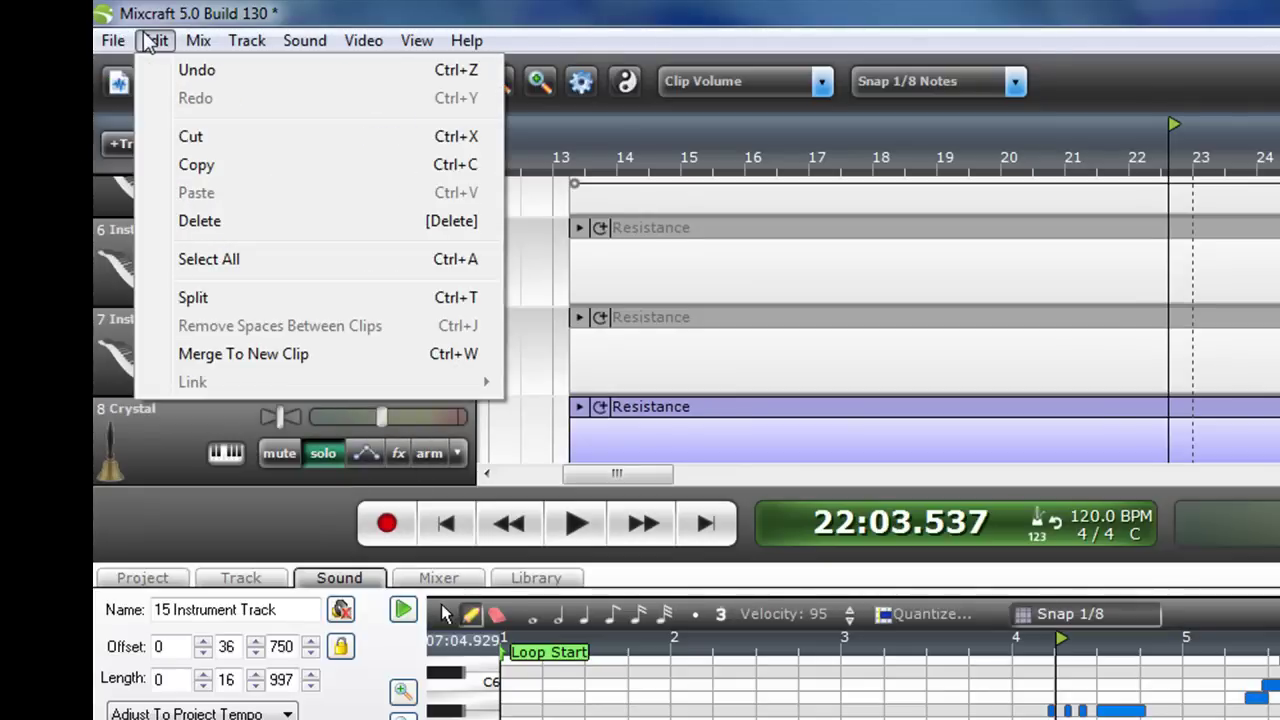
{"action": "mouse_move", "coordinate": [197, 42]}
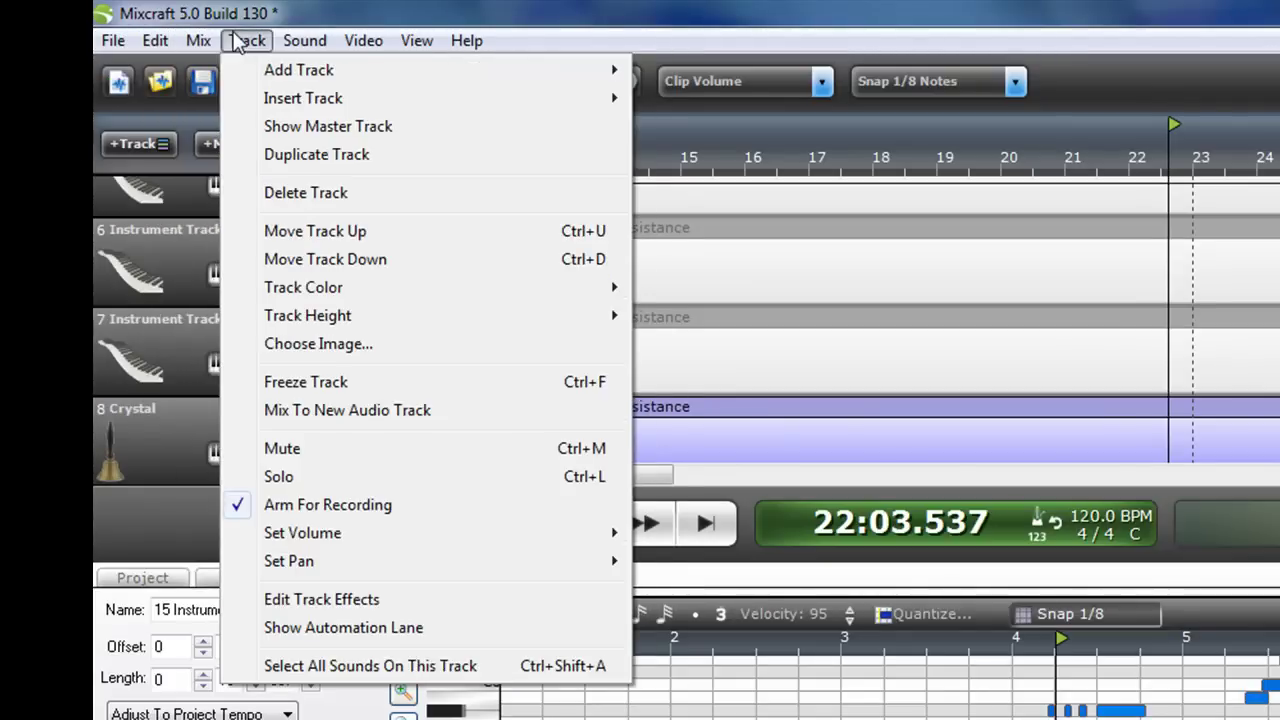
{"action": "left_click", "coordinate": [413, 4]}
{"action": "left_click", "coordinate": [155, 41]}
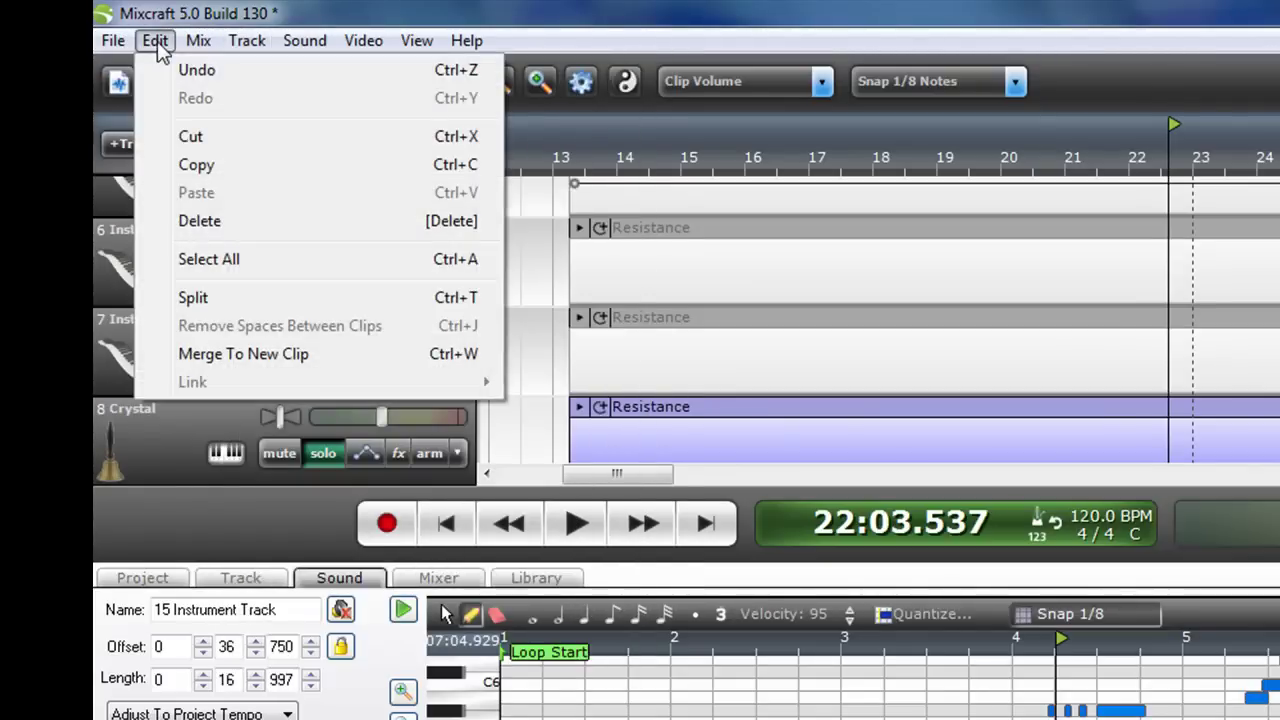
{"action": "mouse_move", "coordinate": [199, 44]}
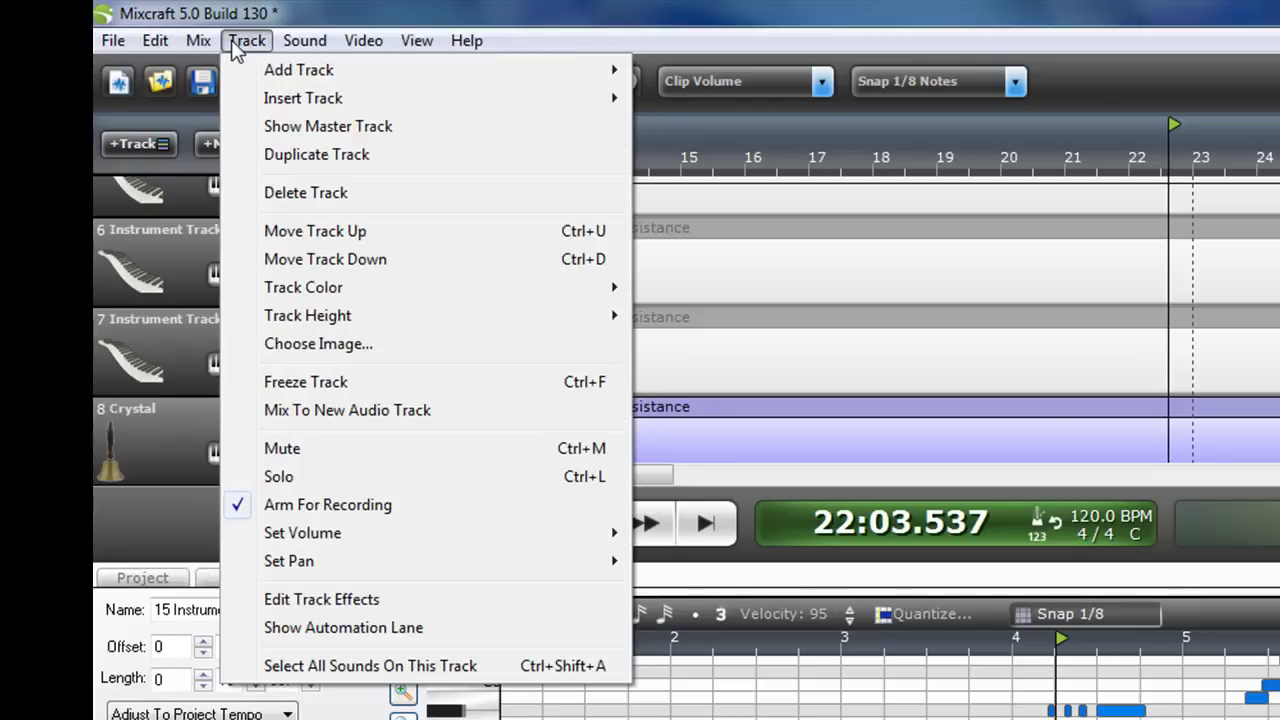
{"action": "mouse_move", "coordinate": [290, 50]}
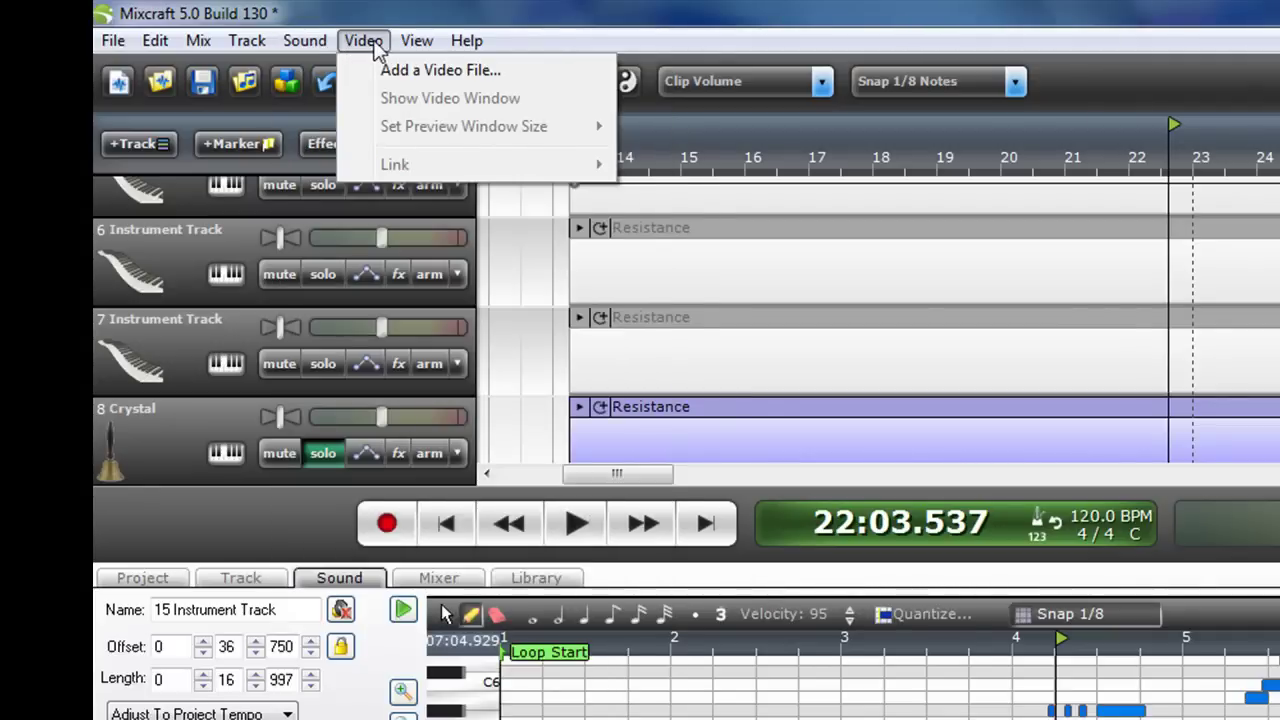
{"action": "mouse_move", "coordinate": [401, 50]}
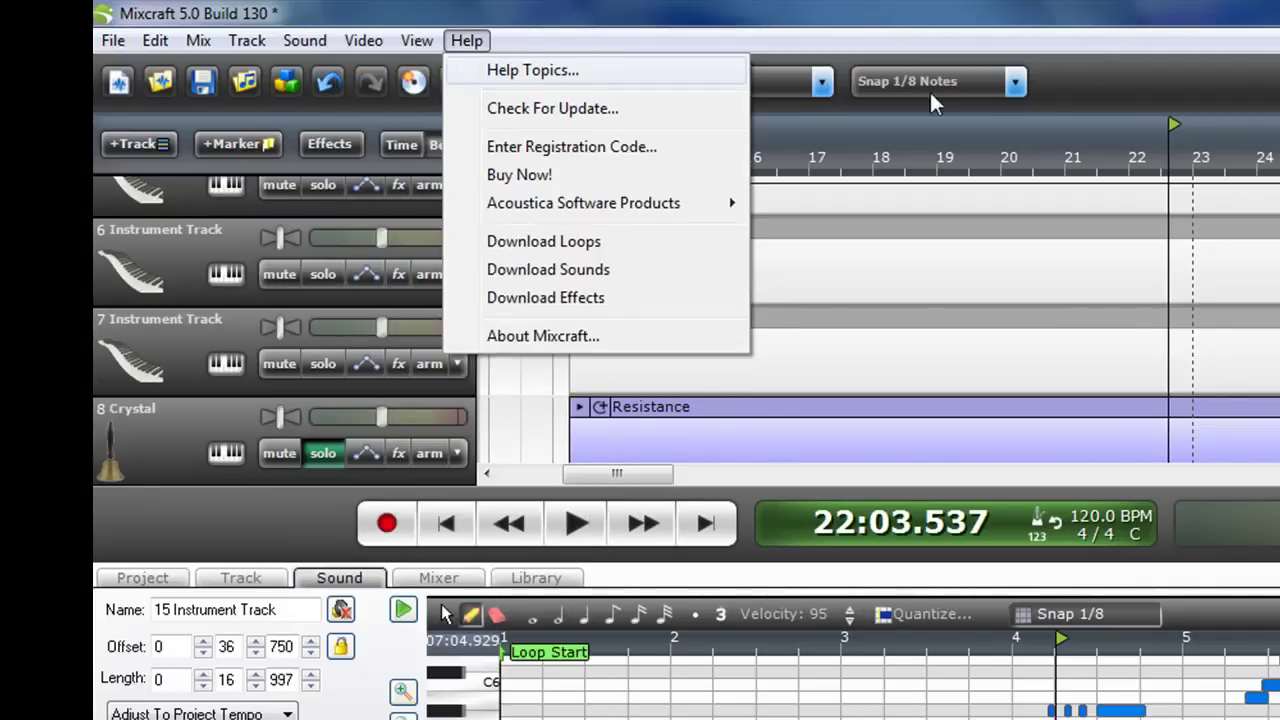
{"action": "mouse_move", "coordinate": [466, 45]}
{"action": "left_click", "coordinate": [1015, 12]}
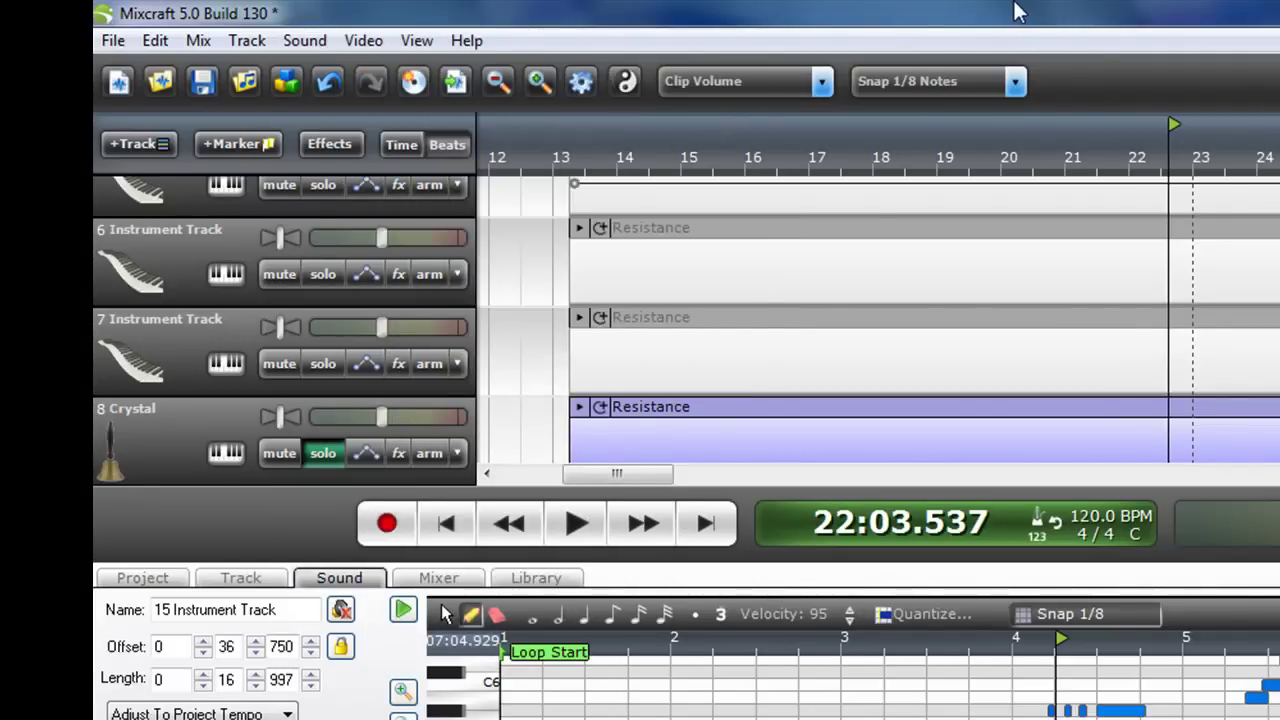